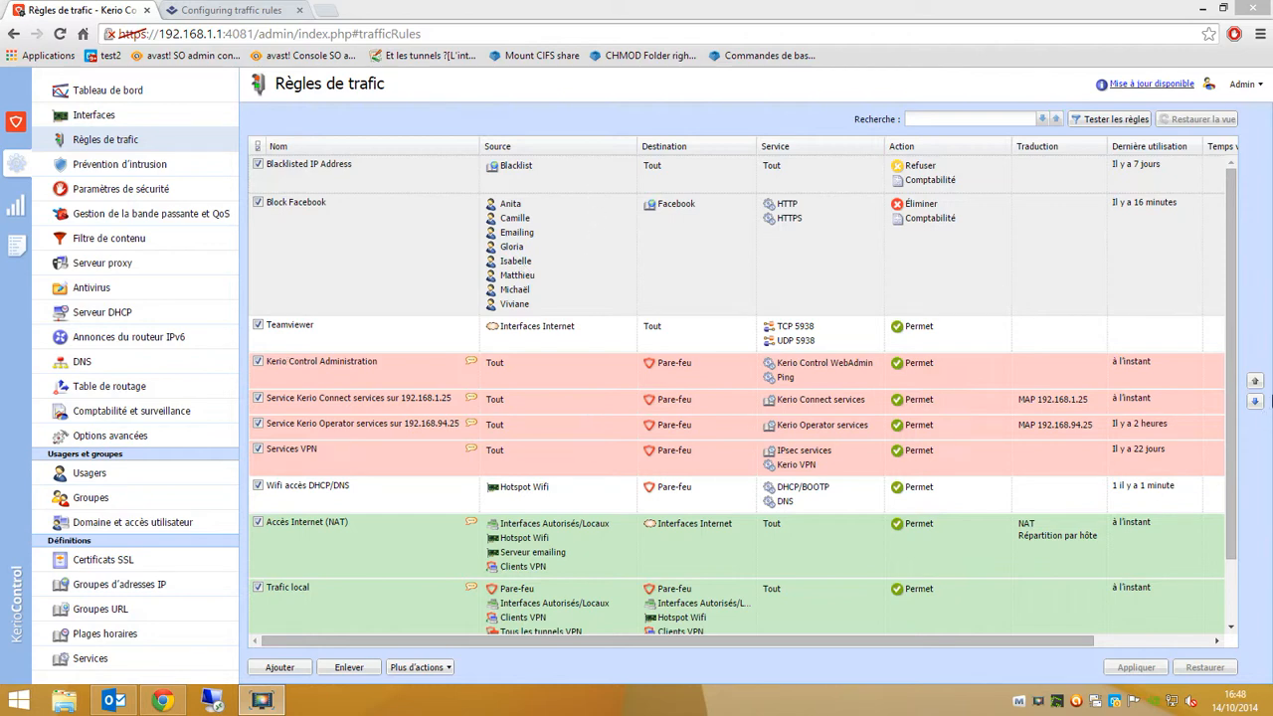
# Step: Examine the traffic rules in order, from Blacklisted IP Address down to the final Bloquer un autre trafic rule
pyautogui.click(1238, 431)
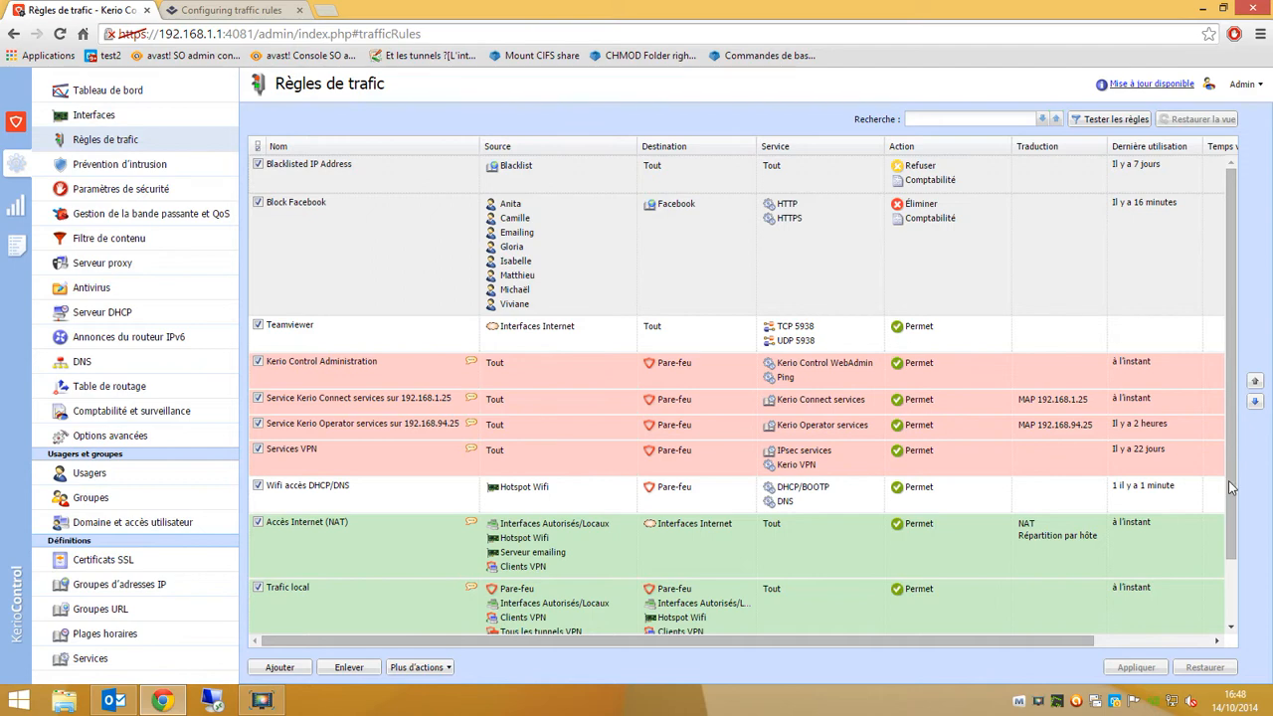
pyautogui.moveTo(1230, 483); pyautogui.dragTo(1231, 539)
pyautogui.moveTo(1234, 491); pyautogui.dragTo(1242, 322)
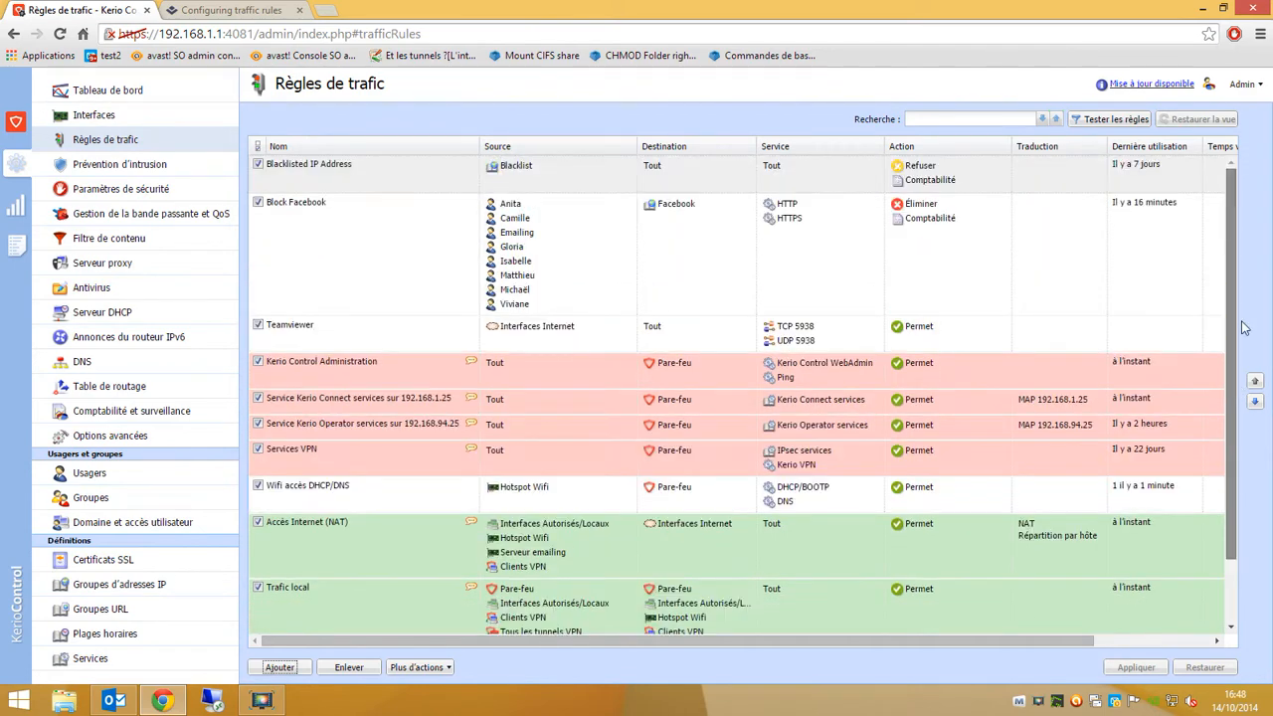
pyautogui.click(594, 288)
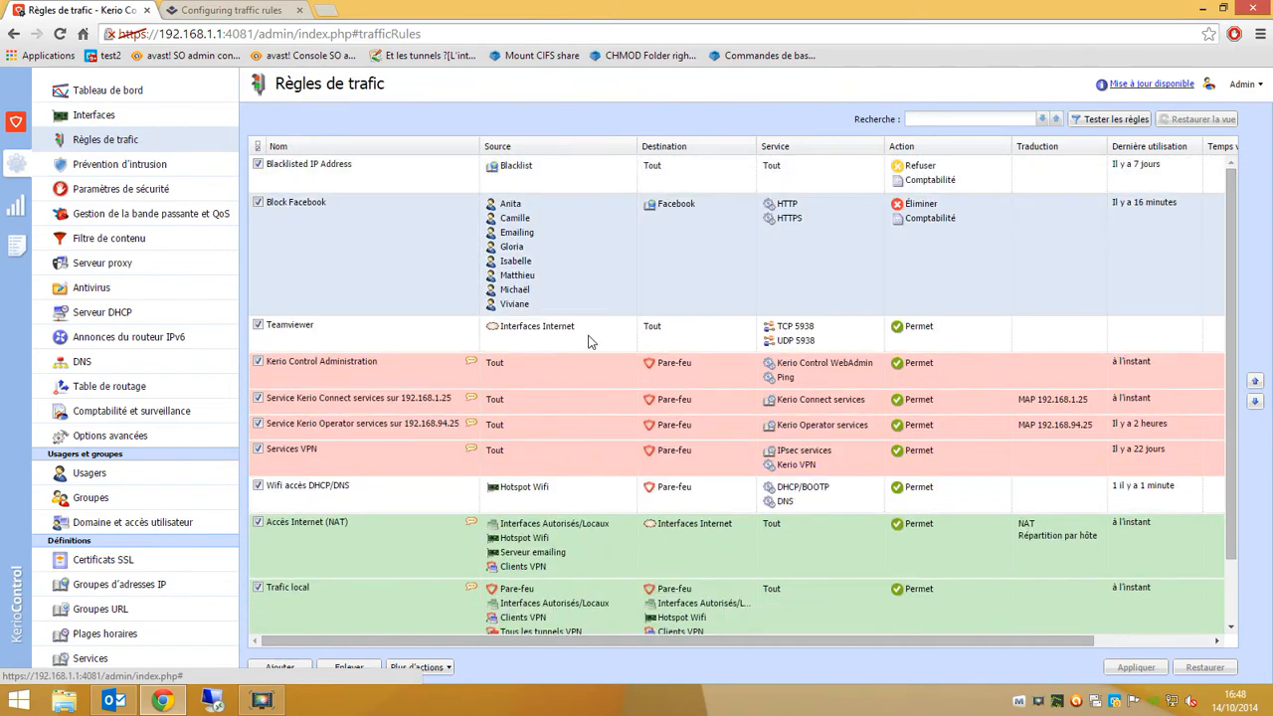
pyautogui.click(591, 341)
pyautogui.click(588, 378)
pyautogui.click(588, 409)
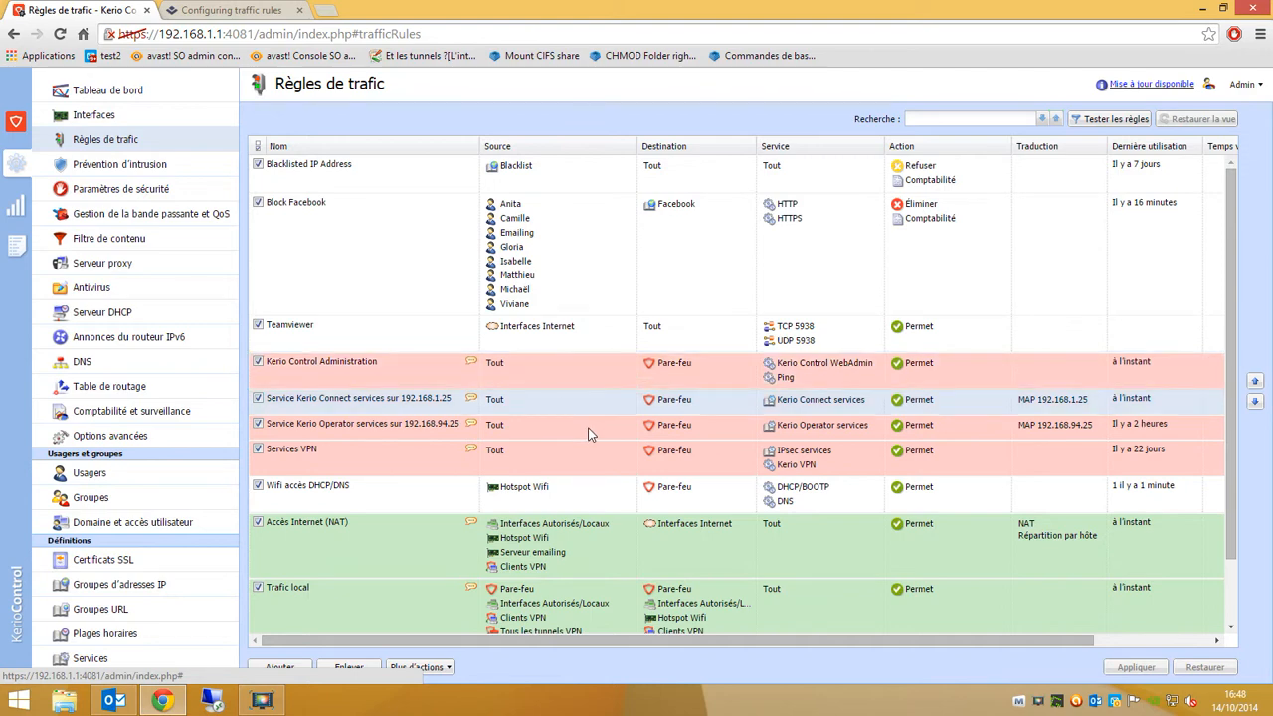
pyautogui.click(588, 434)
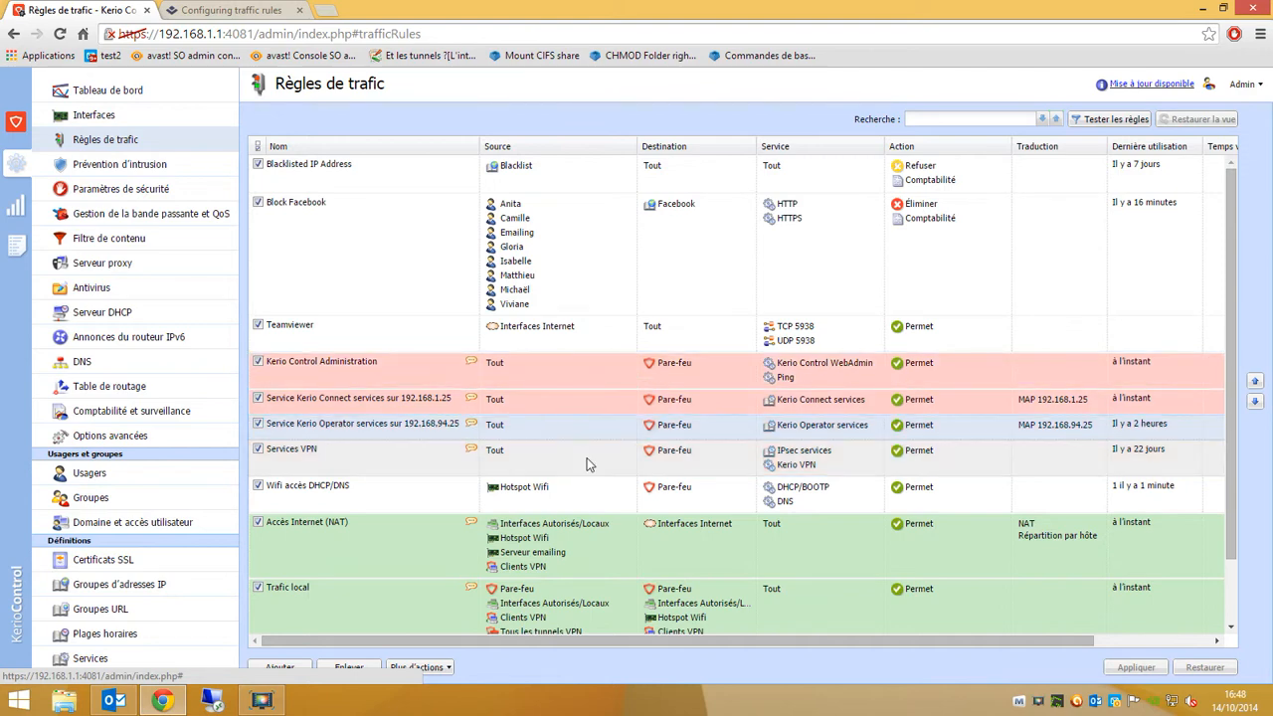
pyautogui.click(591, 487)
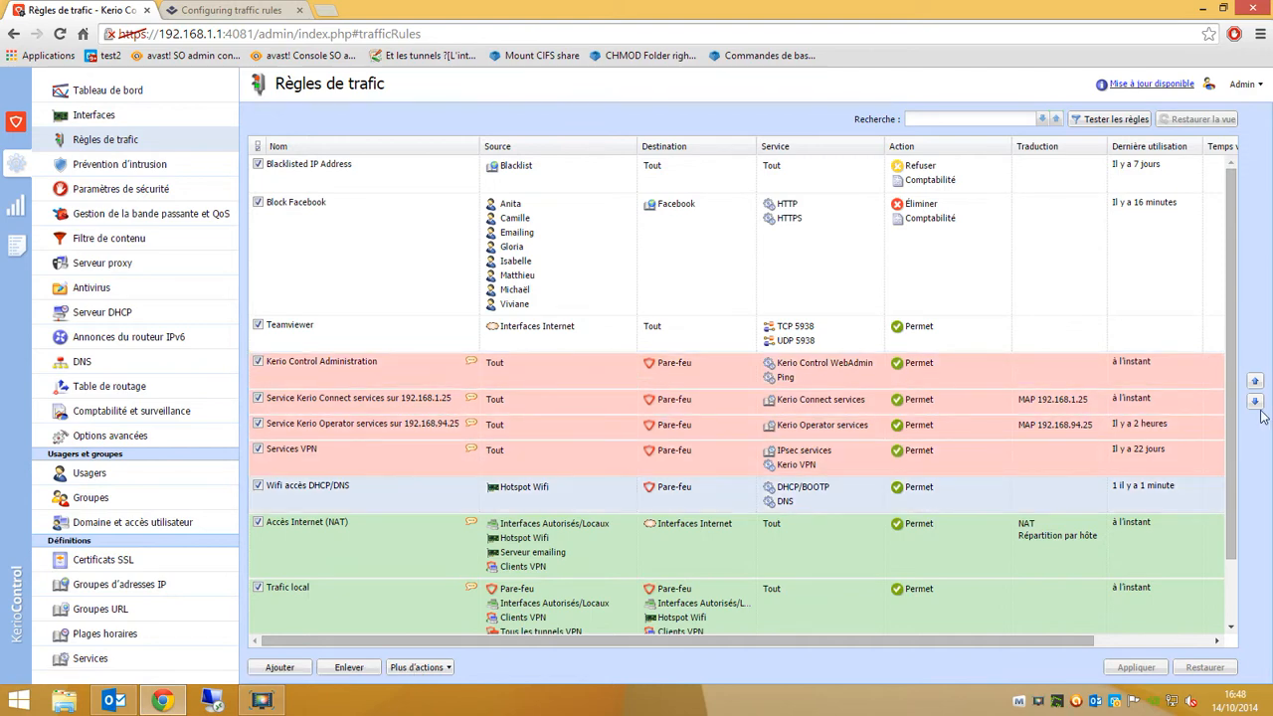
pyautogui.scroll(-2, 620, 381)
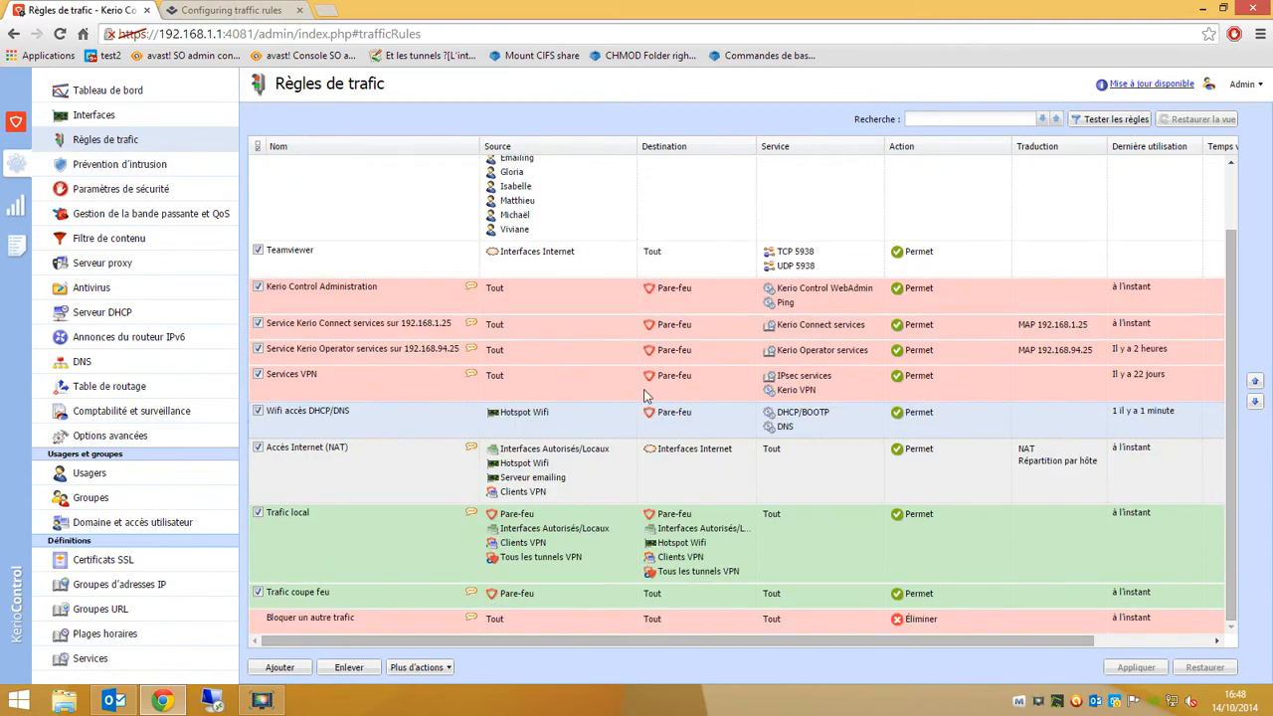
pyautogui.scroll(2, 644, 396)
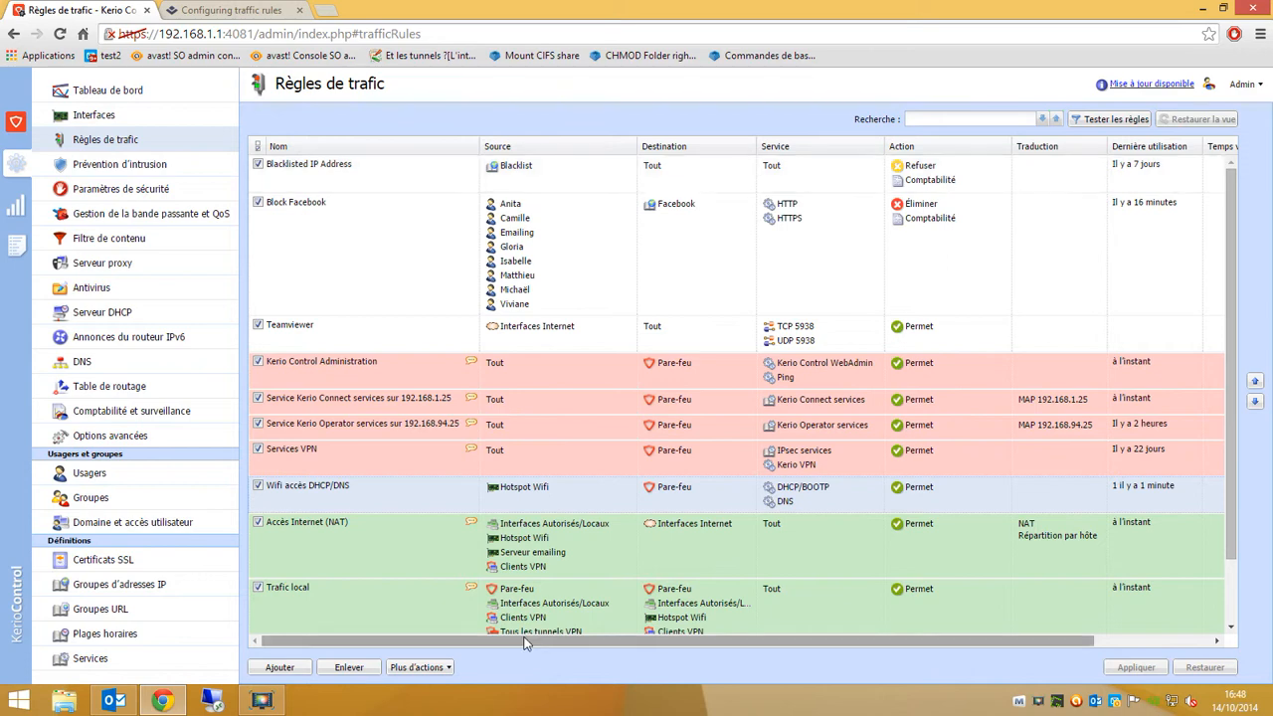
# Step: View the source definition of the Blacklisted IP Address rule and close it without changes
pyautogui.click(527, 167)
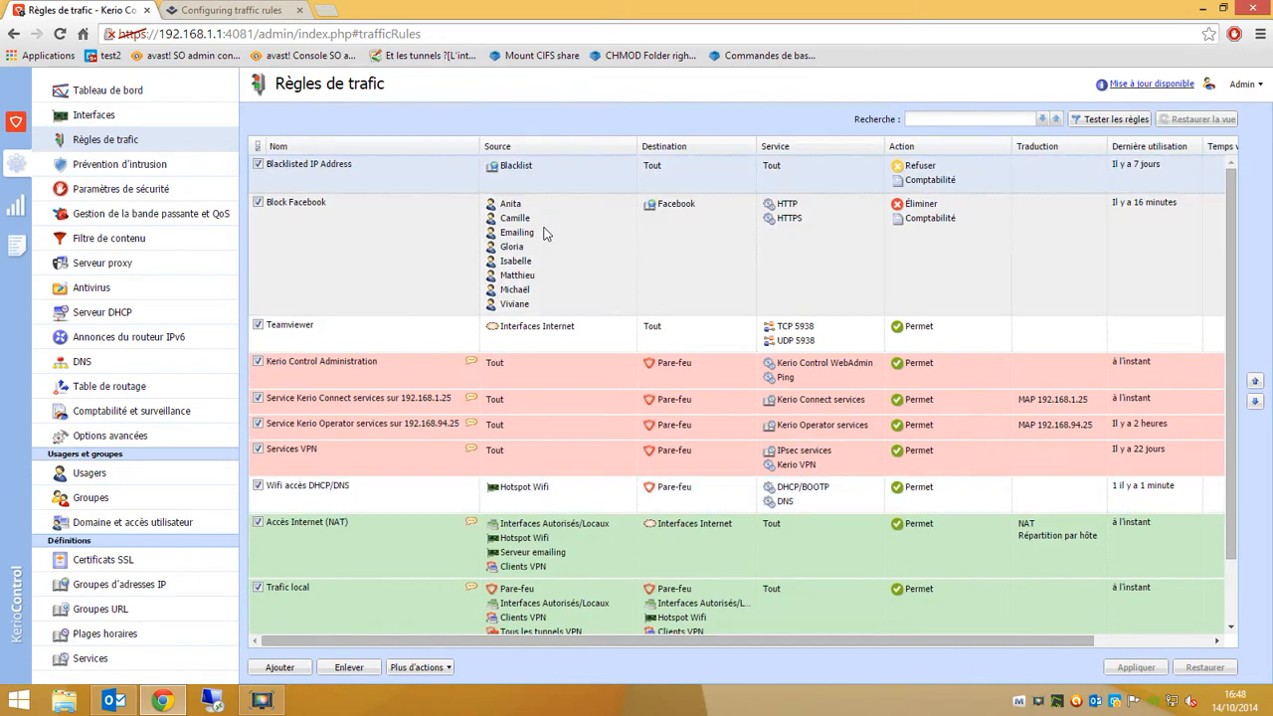
pyautogui.doubleClick(557, 180)
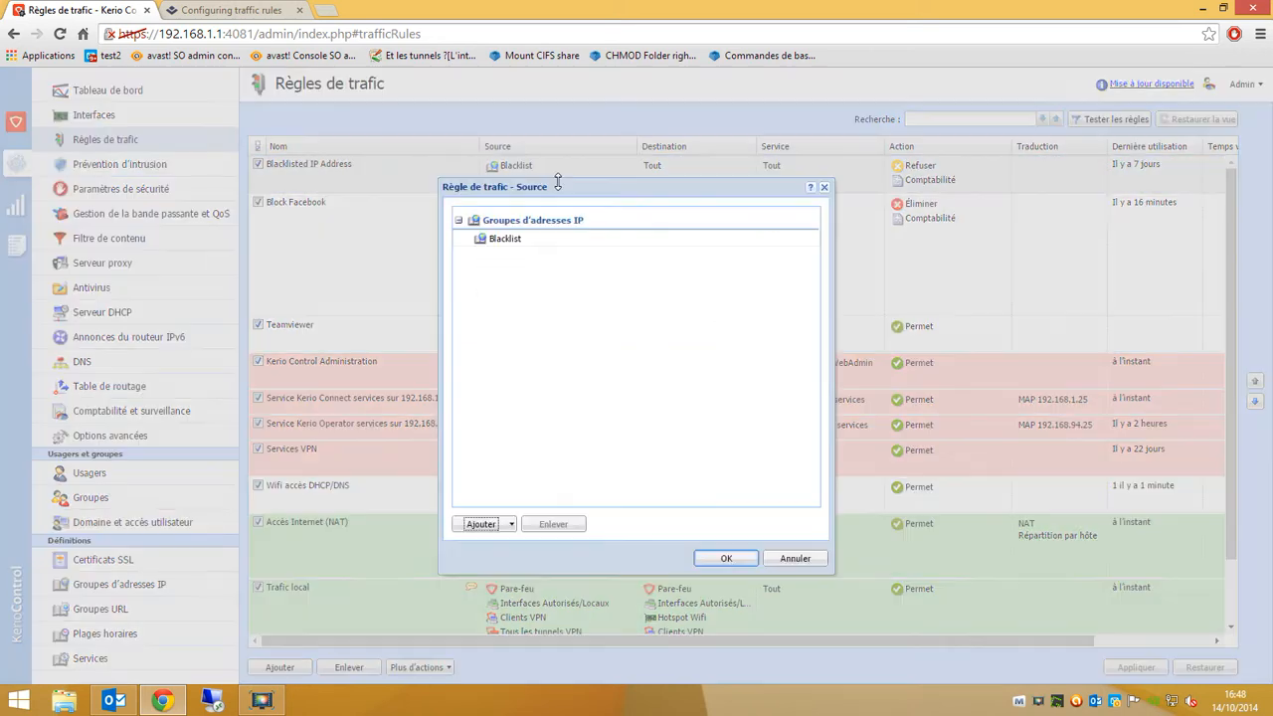
pyautogui.click(824, 187)
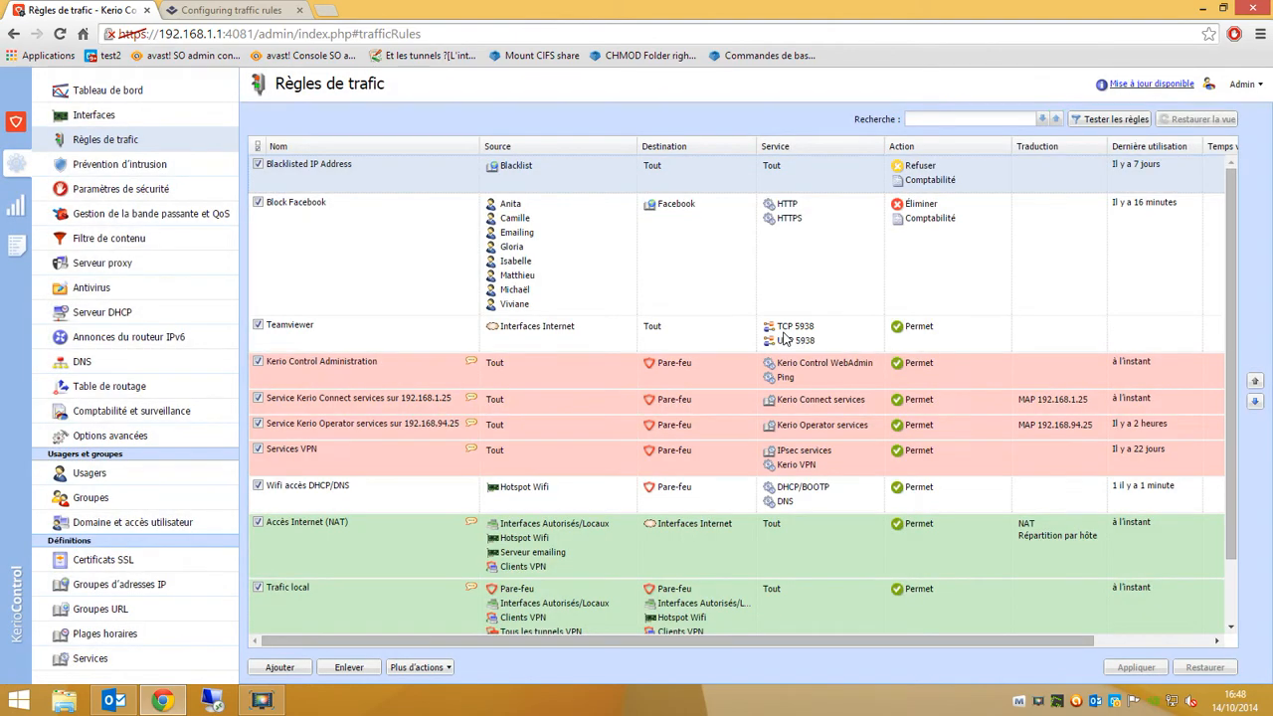
# Step: View the source interface of the Wifi accès DHCP/DNS rule and close it without changes
pyautogui.scroll(-2, 784, 338)
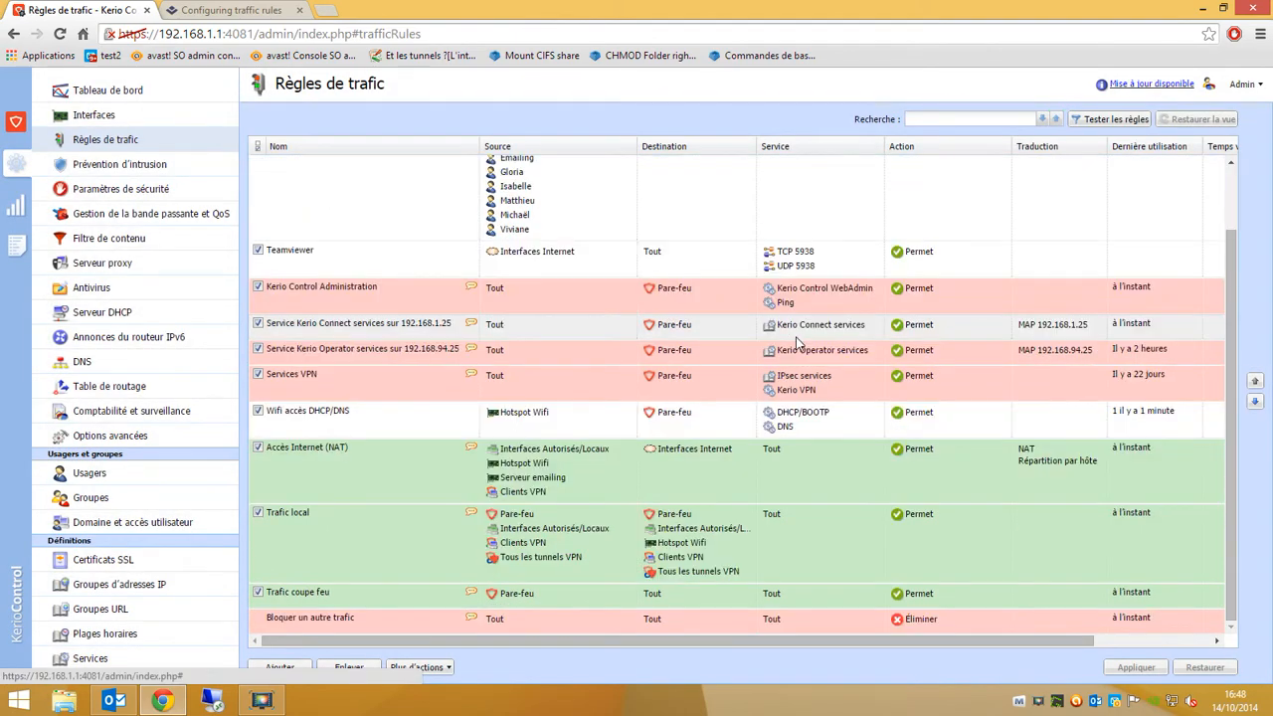
pyautogui.doubleClick(547, 420)
pyautogui.click(512, 240)
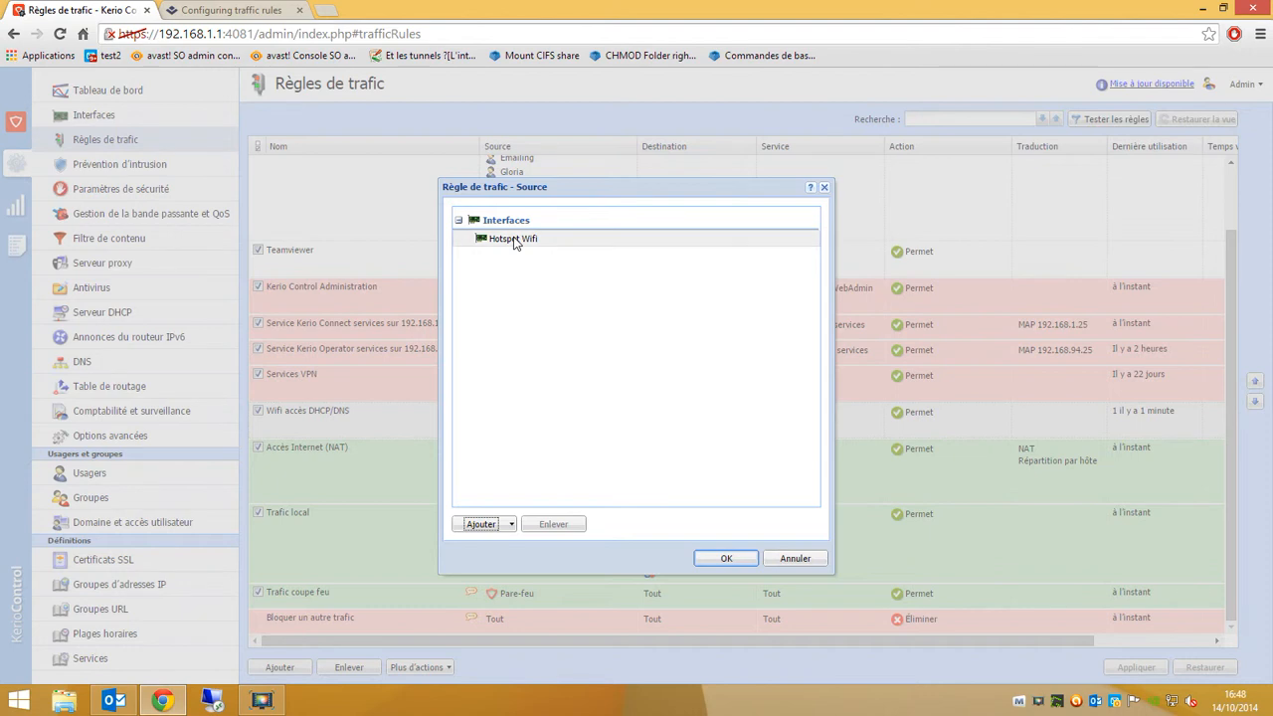
pyautogui.click(825, 188)
# Step: Examine the destination of the Wifi accès DHCP/DNS rule and browse the services that can be added to it, without adding any
pyautogui.click(694, 424)
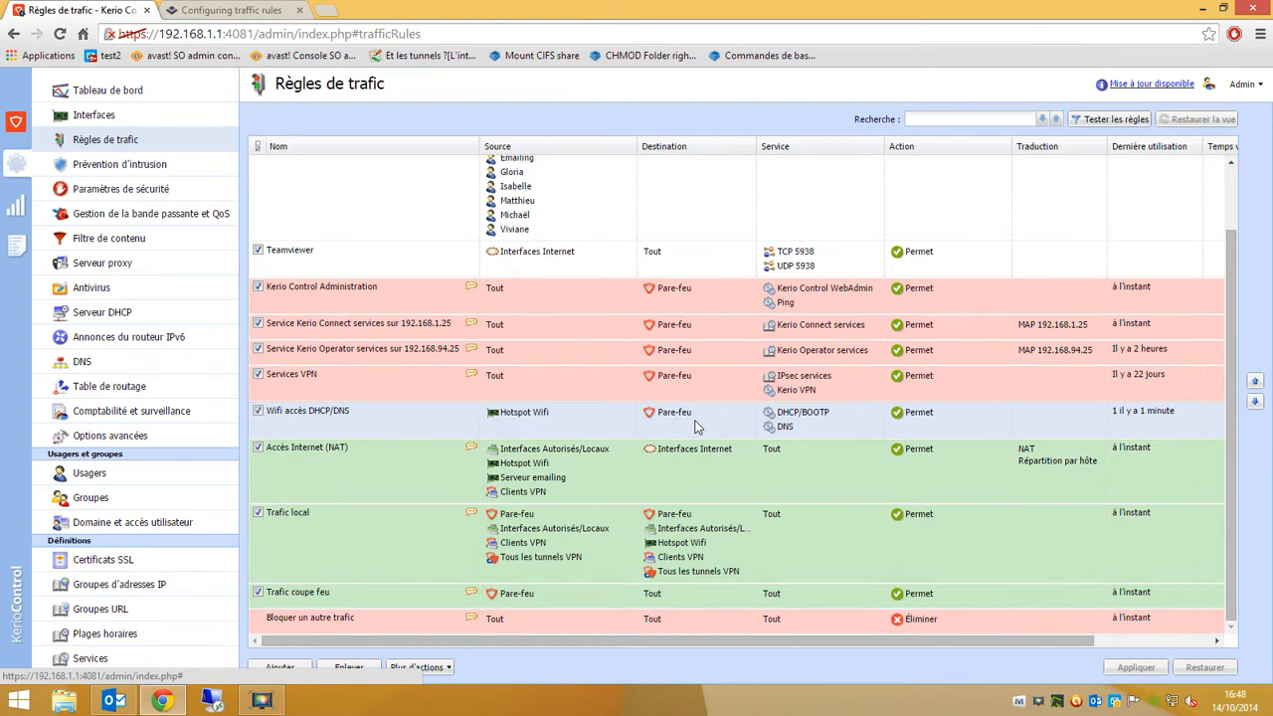
pyautogui.doubleClick(819, 426)
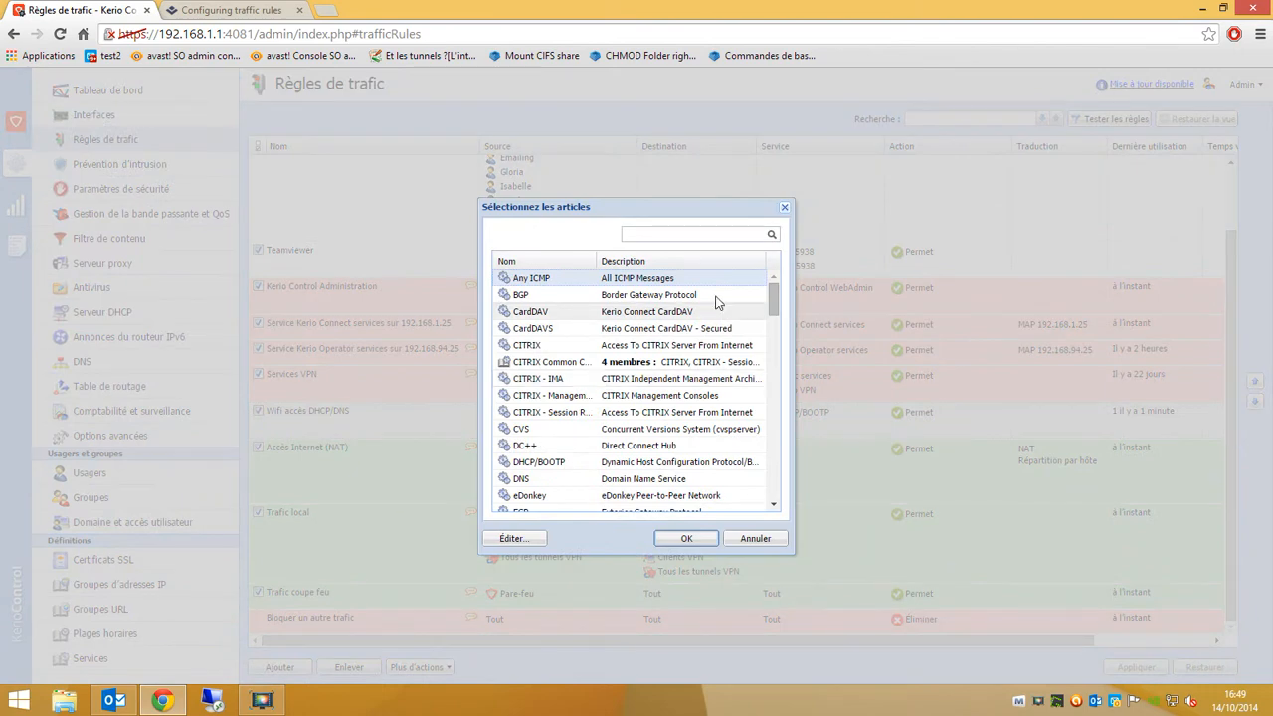
pyautogui.moveTo(772, 306); pyautogui.dragTo(774, 376)
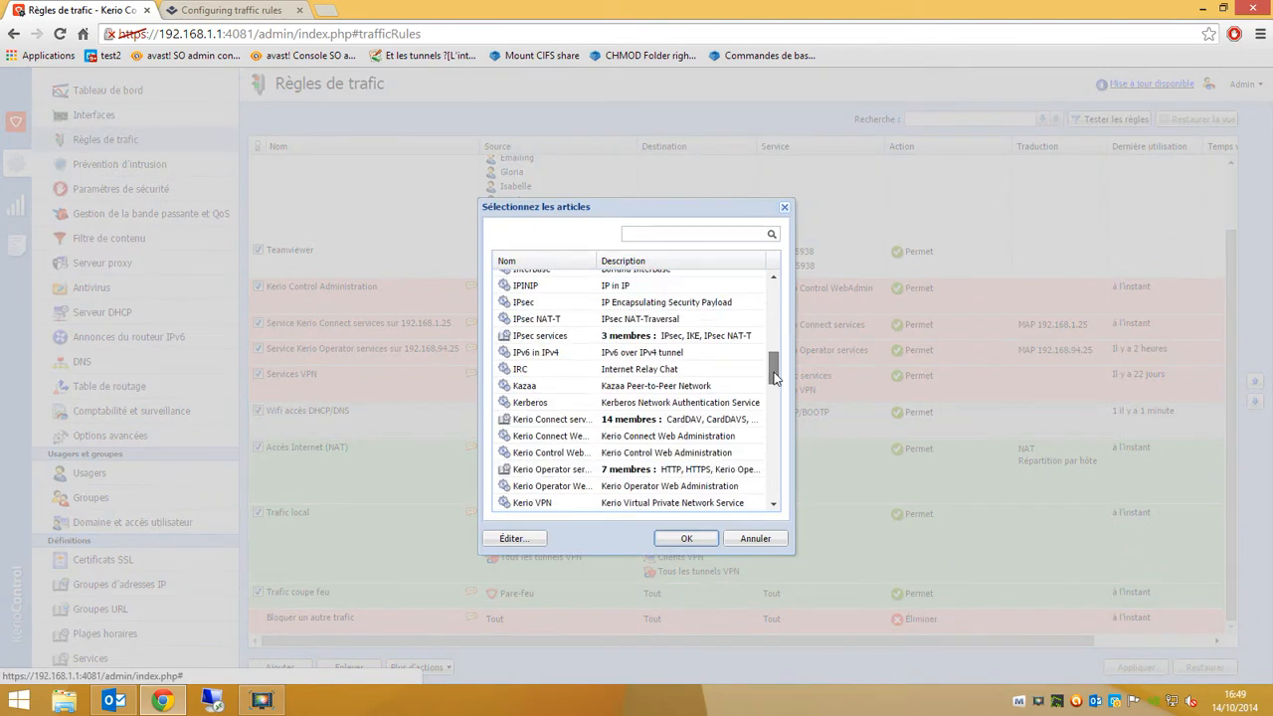
pyautogui.scroll(-1, 774, 376)
pyautogui.scroll(-10, 774, 372)
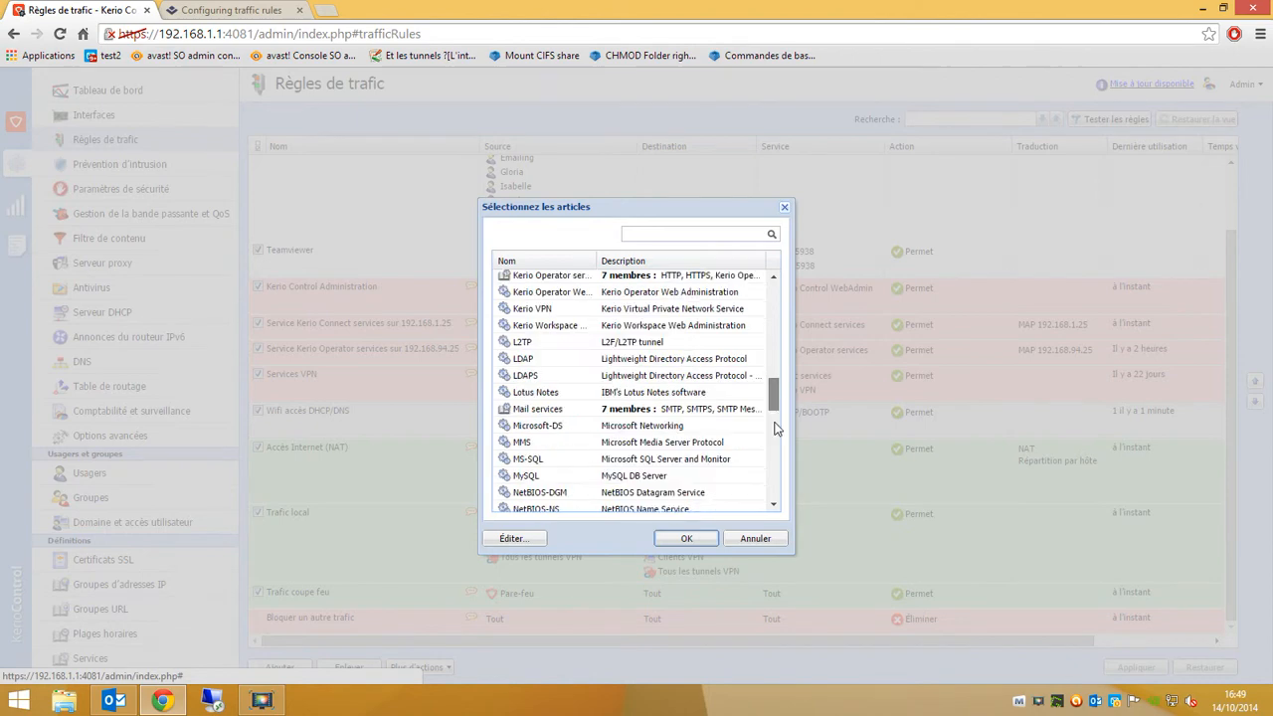
pyautogui.scroll(-5, 776, 500)
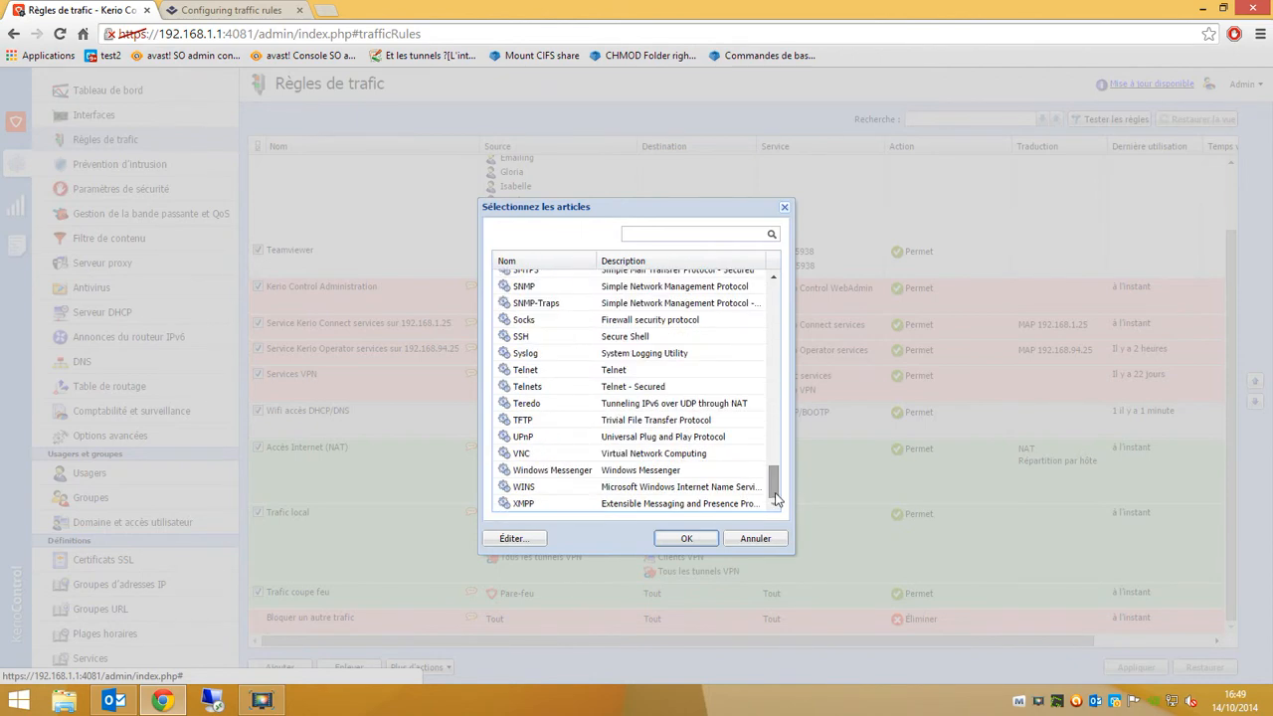
pyautogui.click(784, 207)
pyautogui.click(784, 247)
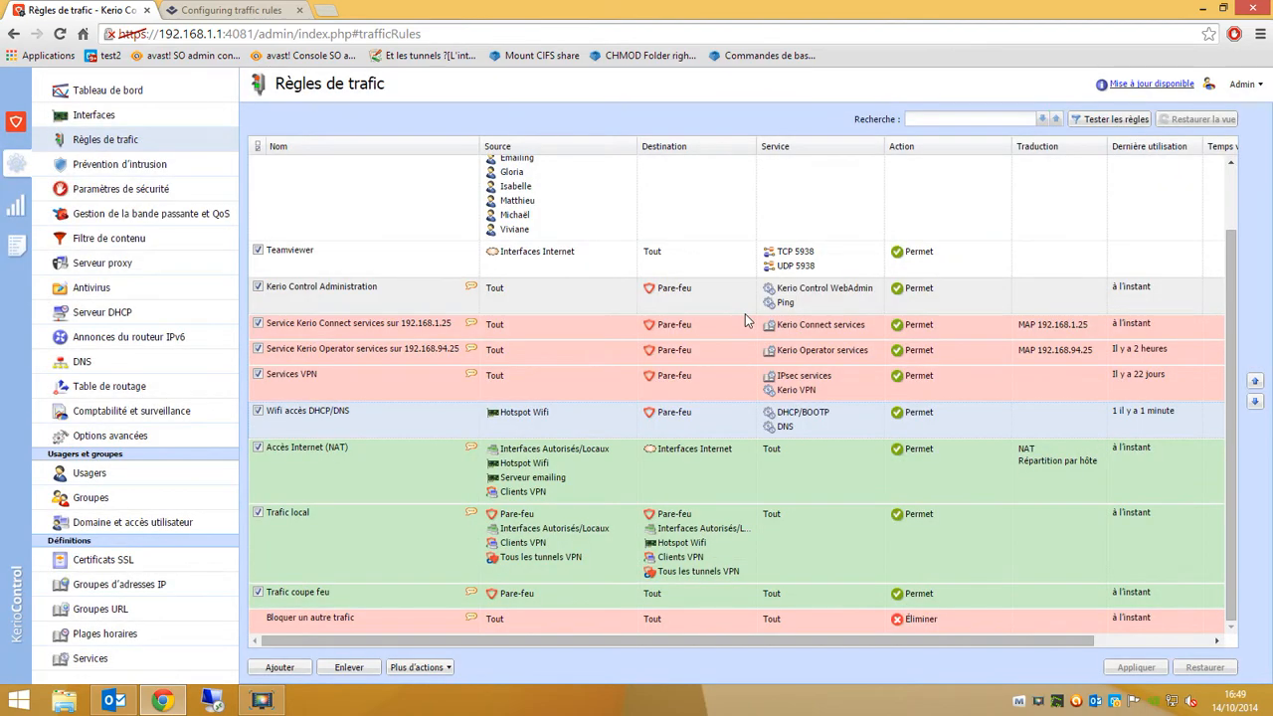
# Step: Open the action settings of the Teamviewer rule and view the available actions, leaving Permet selected
pyautogui.click(298, 251)
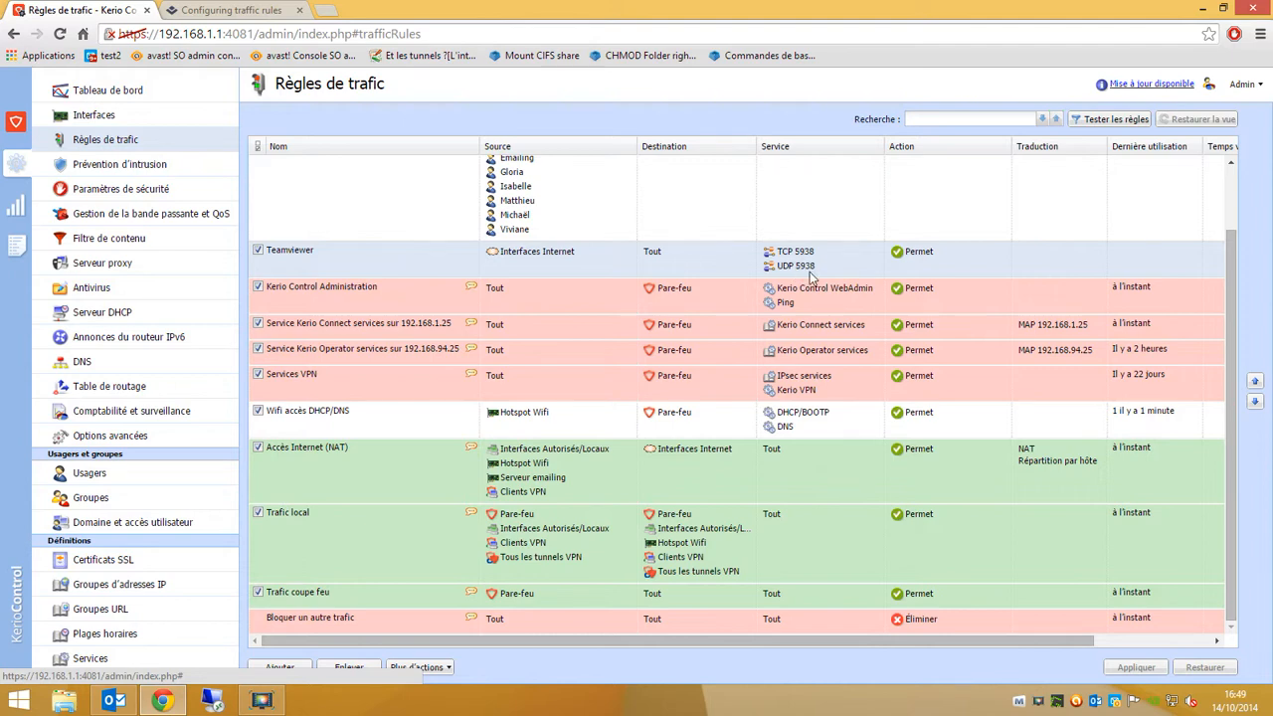
pyautogui.rightClick(925, 255)
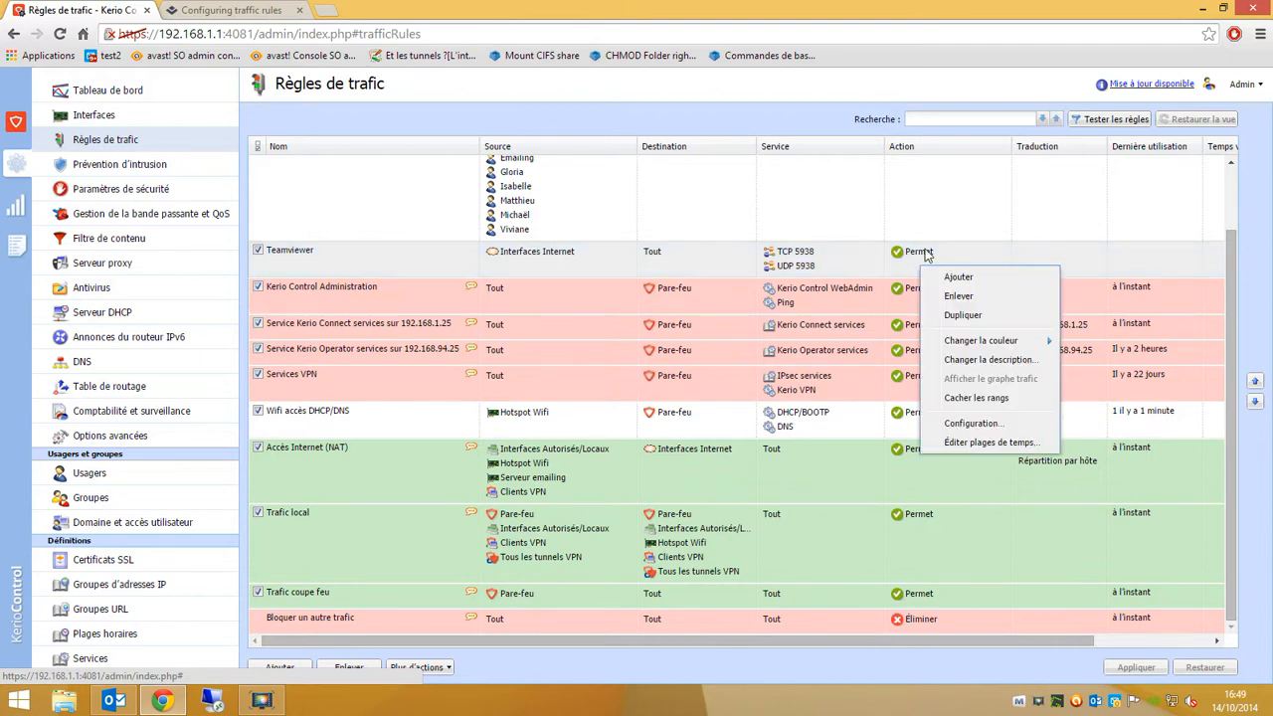
pyautogui.doubleClick(926, 253)
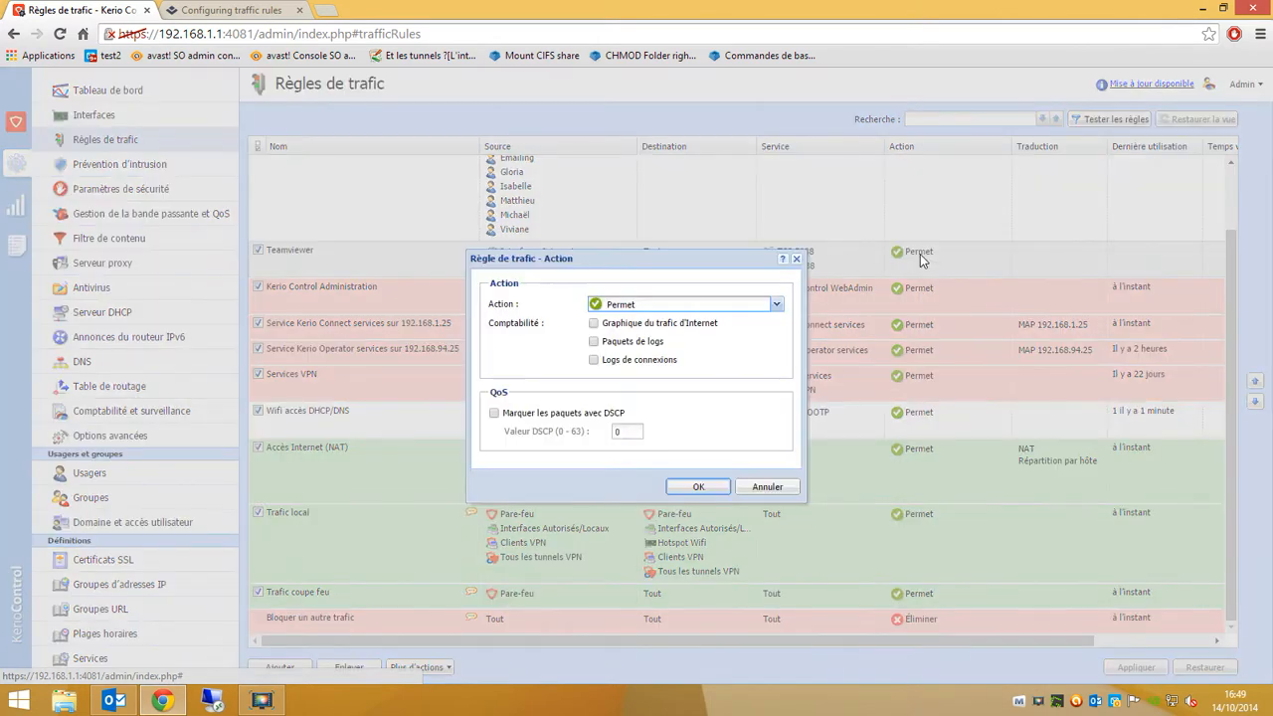
pyautogui.click(776, 305)
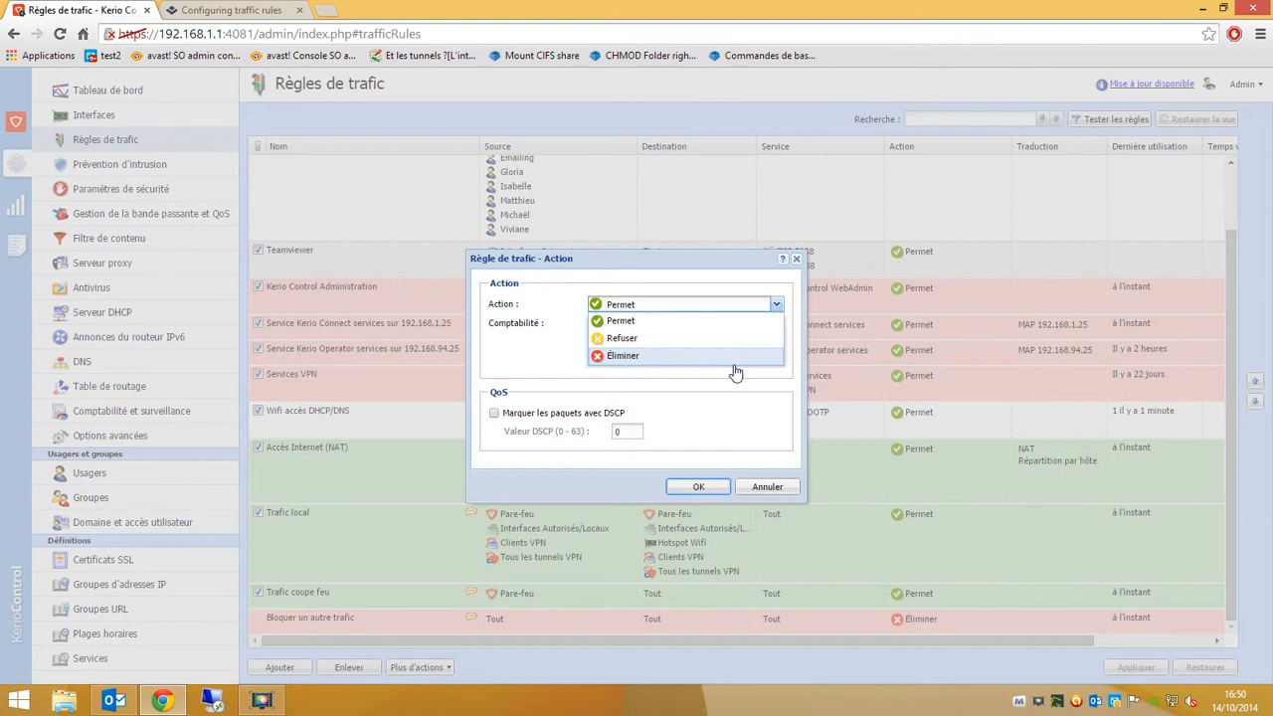
pyautogui.click(769, 316)
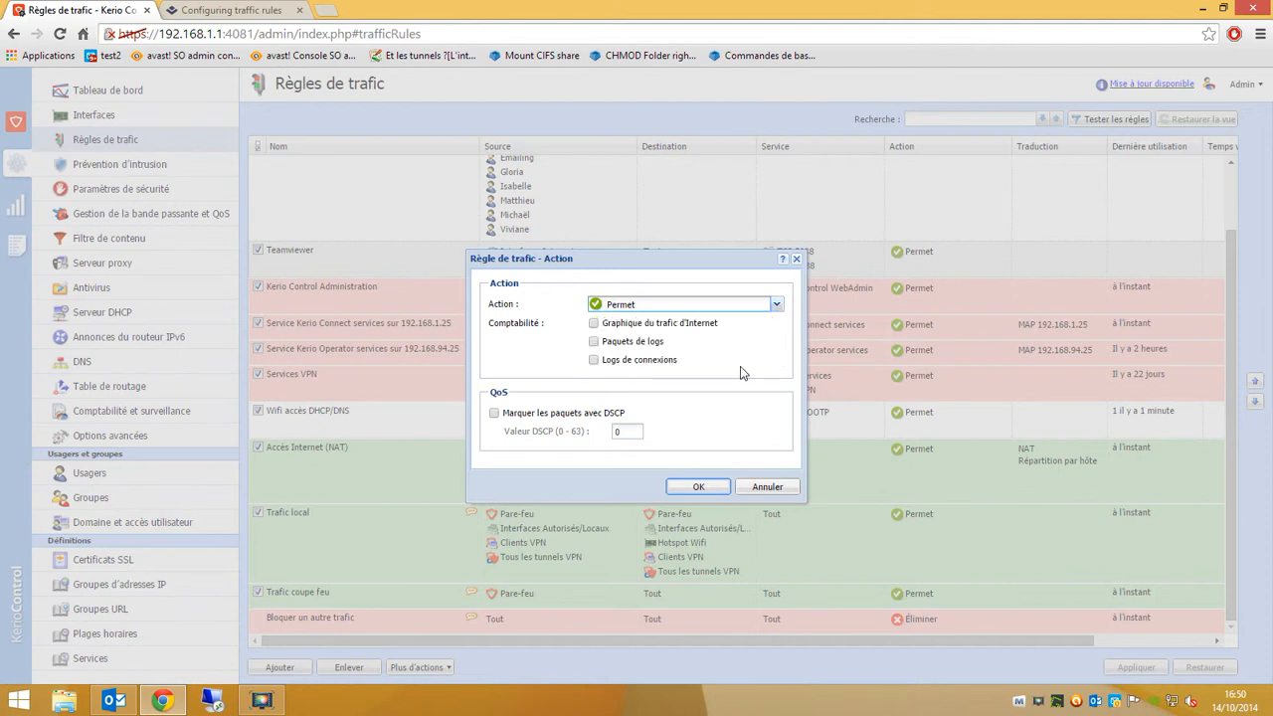
# Step: Try the Graphique du trafic d'Internet, Paquets de logs and Logs de connexions options for the Teamviewer rule, clear them again and confirm
pyautogui.click(653, 324)
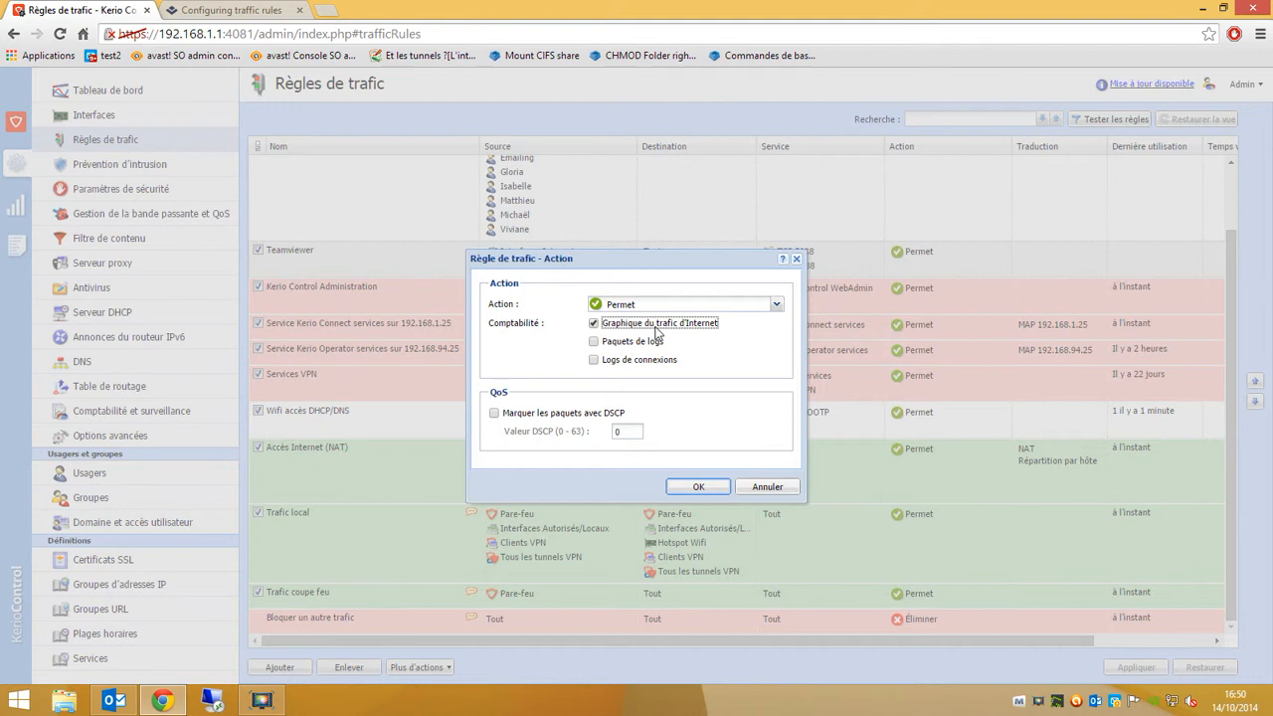
pyautogui.click(658, 328)
pyautogui.click(632, 344)
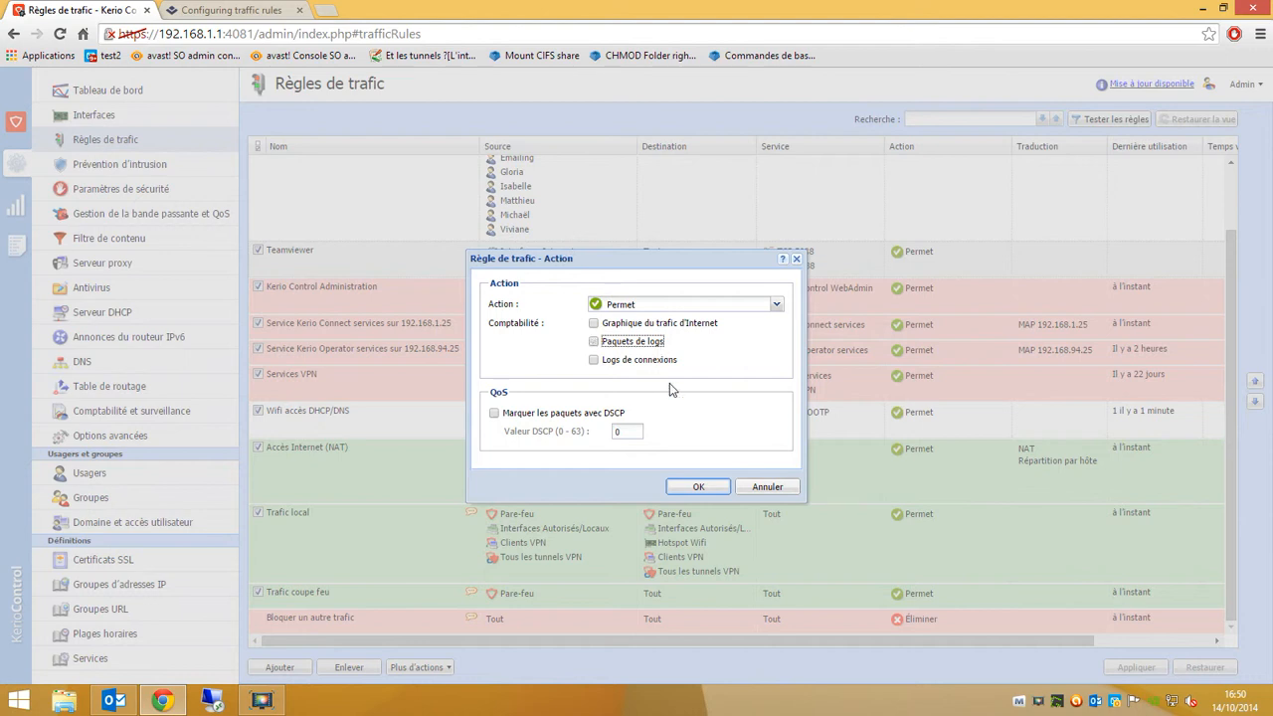
pyautogui.click(652, 361)
pyautogui.click(668, 361)
pyautogui.click(698, 487)
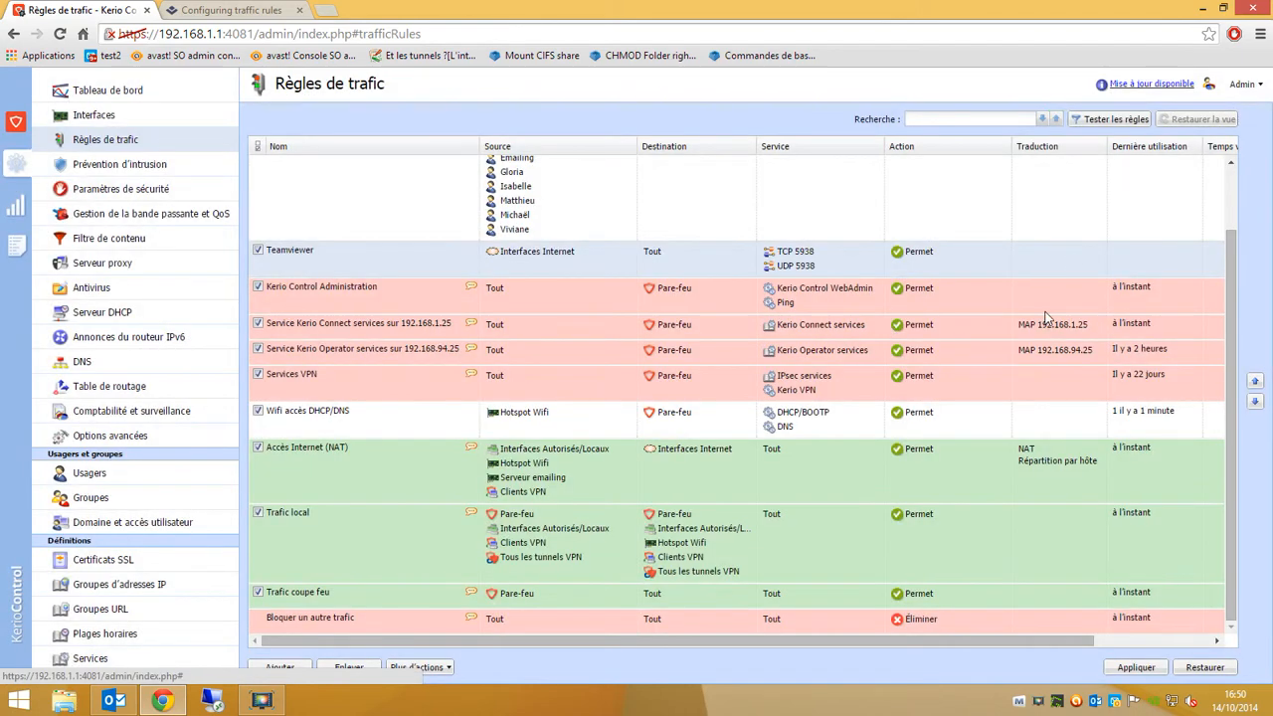
# Step: Try enabling destination NAT to host 192.168.1.25 with port translation on the Teamviewer rule, and close the translation settings without keeping it
pyautogui.doubleClick(1071, 261)
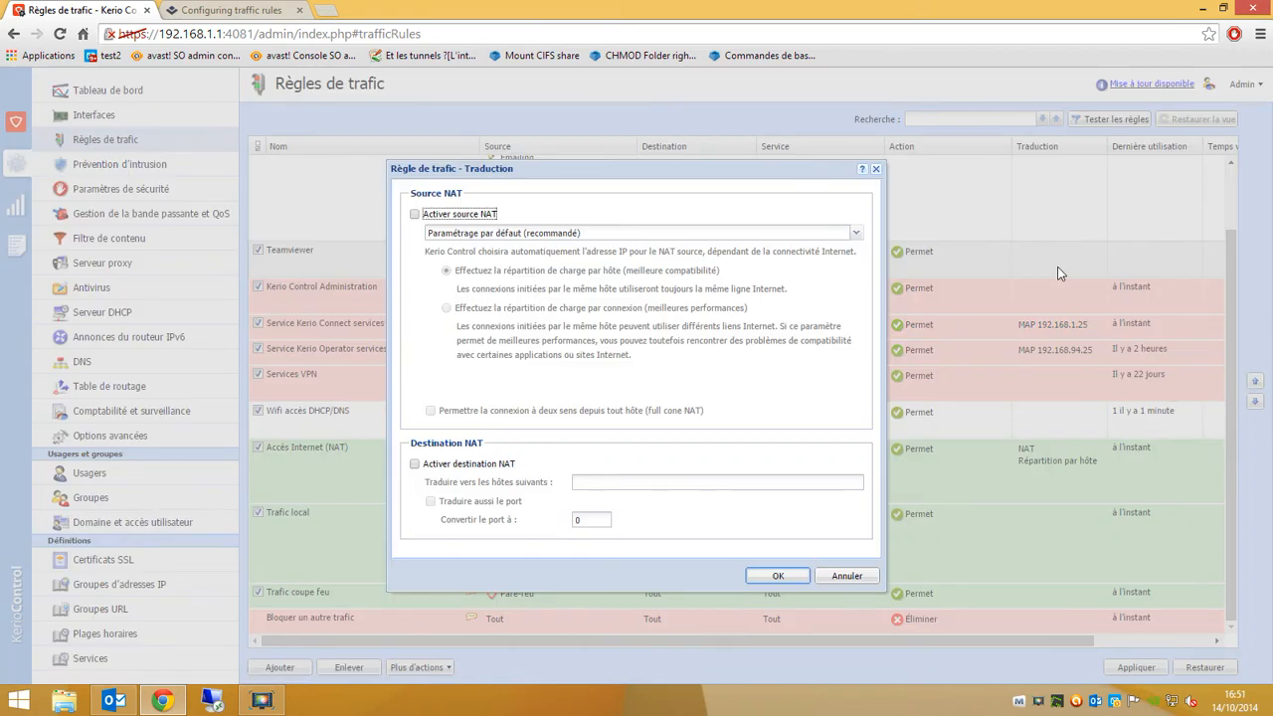
pyautogui.click(503, 464)
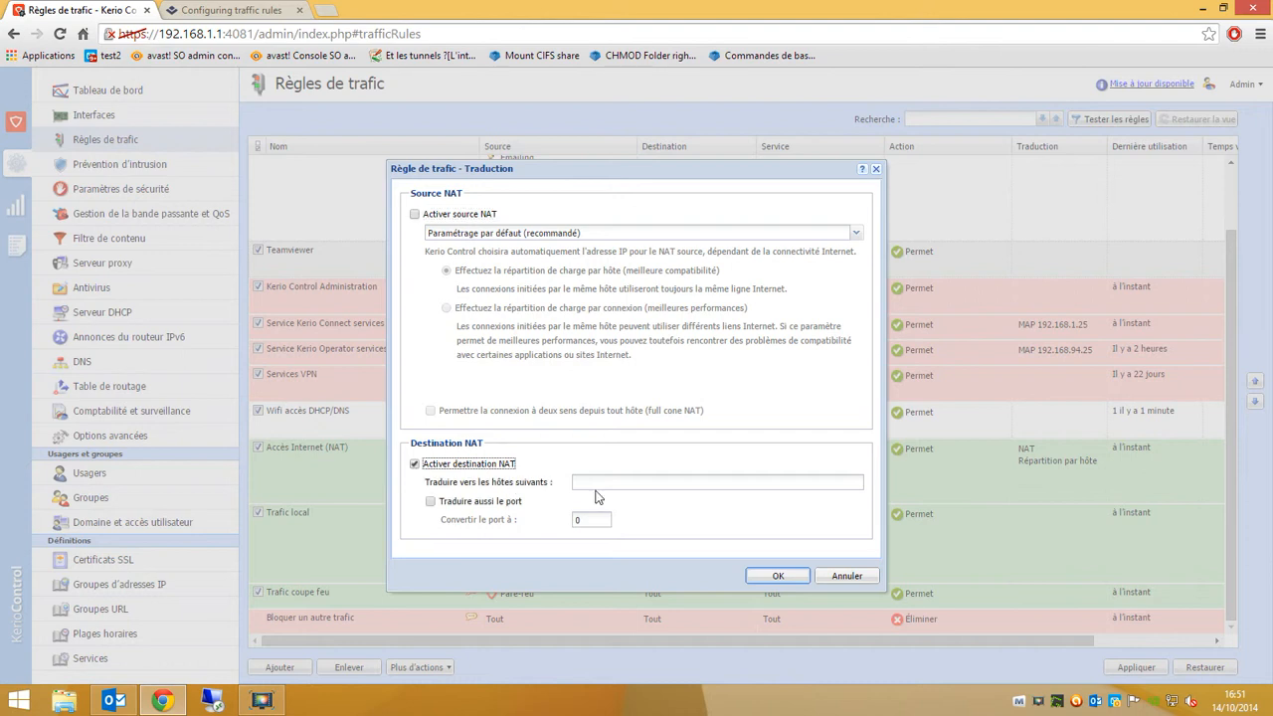
pyautogui.click(597, 486)
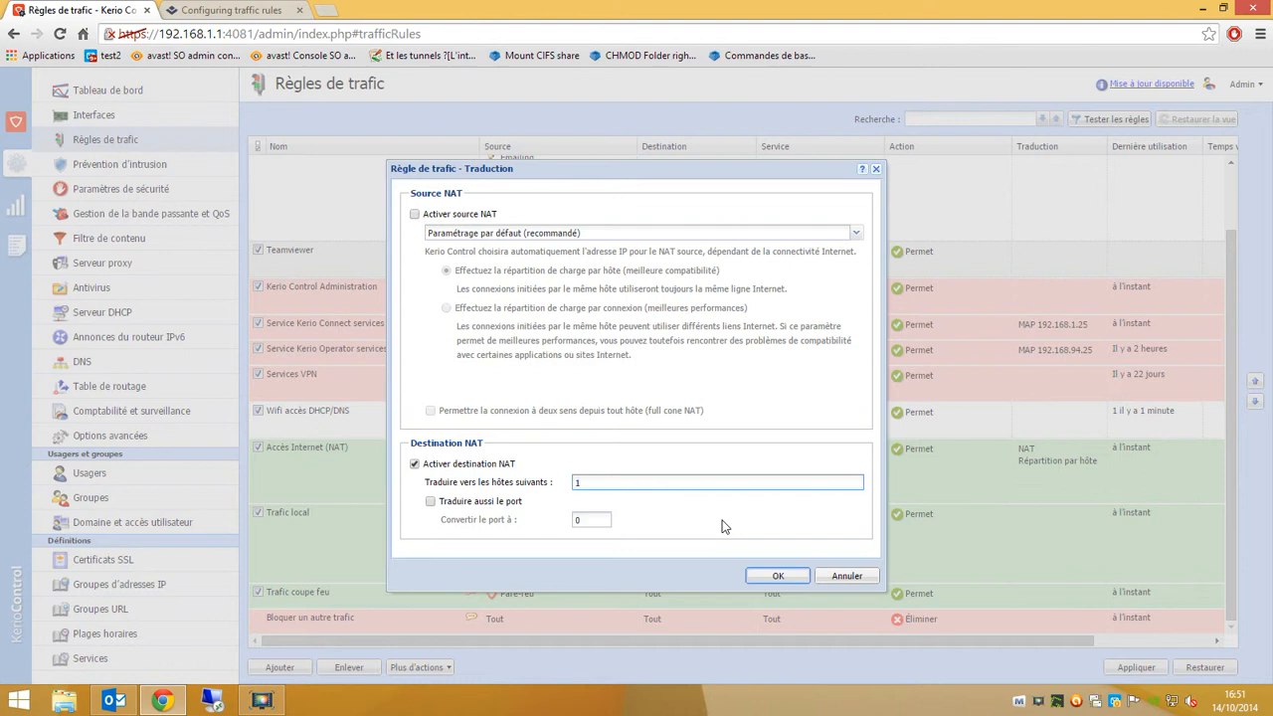
pyautogui.write('192.168.1.25')
pyautogui.click(430, 501)
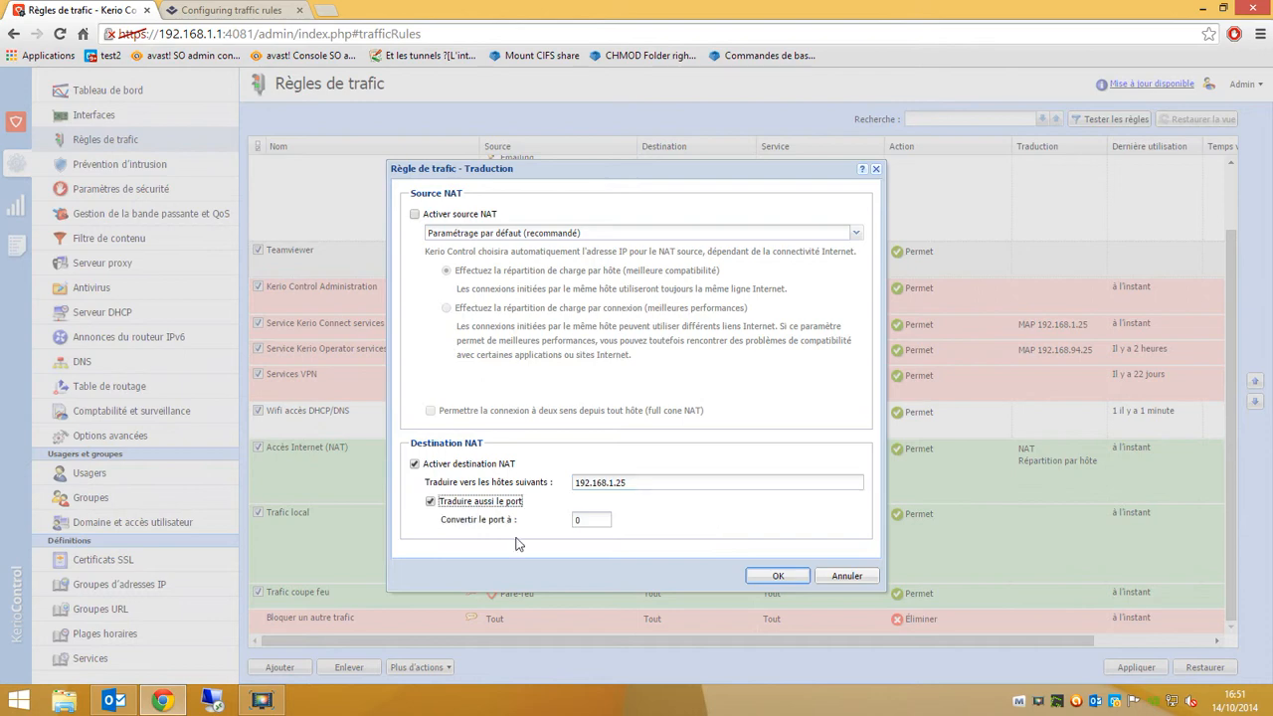
pyautogui.press('Tab')
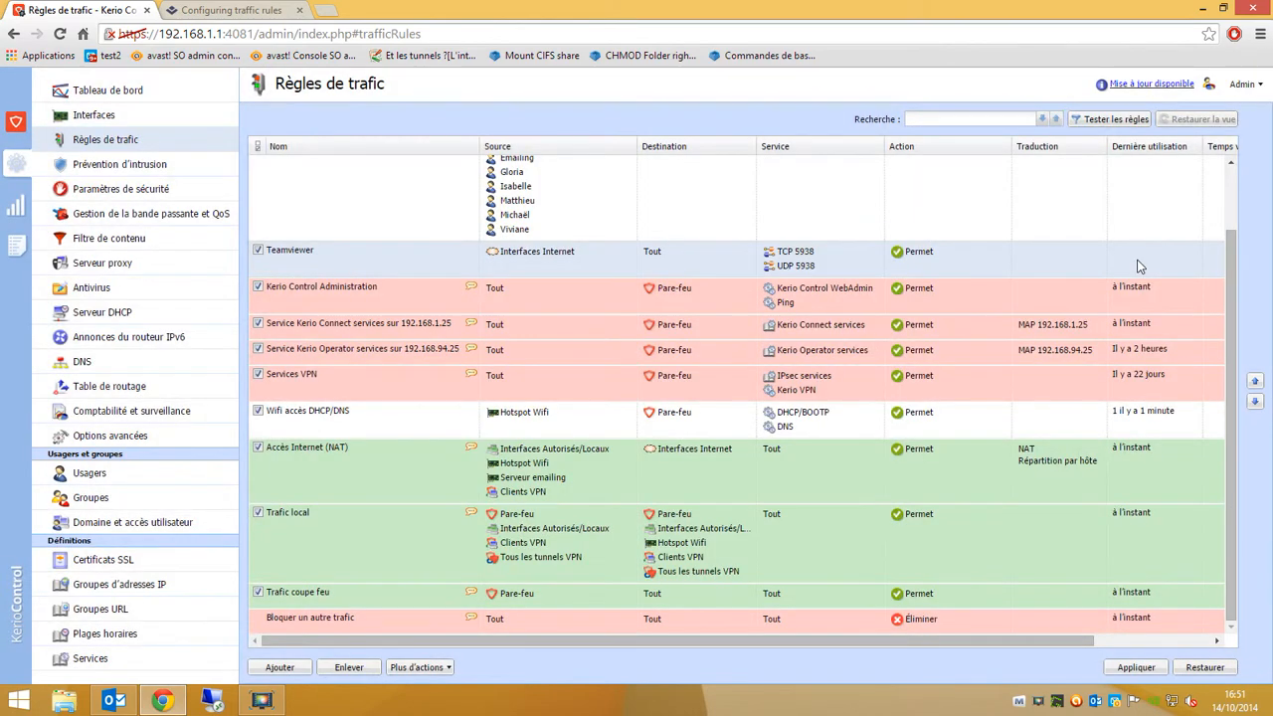
# Step: Examine the last use, valid time and inspector columns for the Kerio Control Administration and Block Facebook rules
pyautogui.moveTo(990, 646); pyautogui.dragTo(1085, 640)
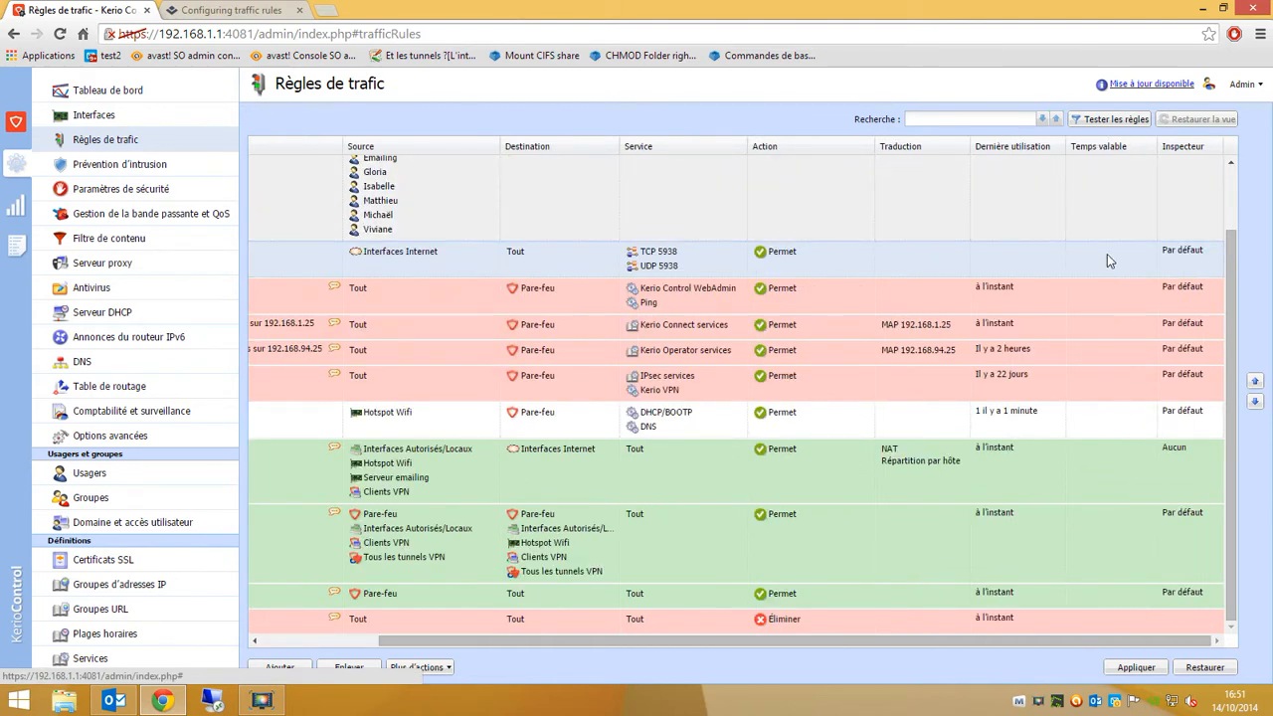
pyautogui.click(1019, 303)
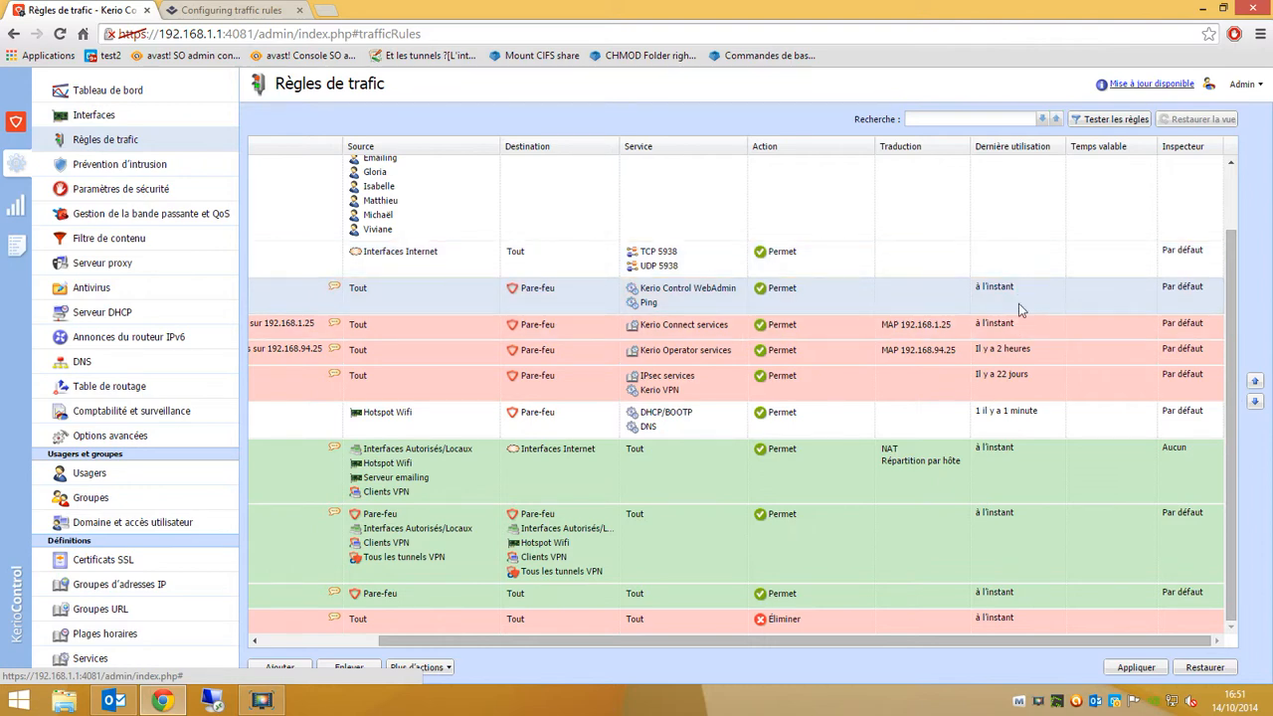
pyautogui.click(1027, 209)
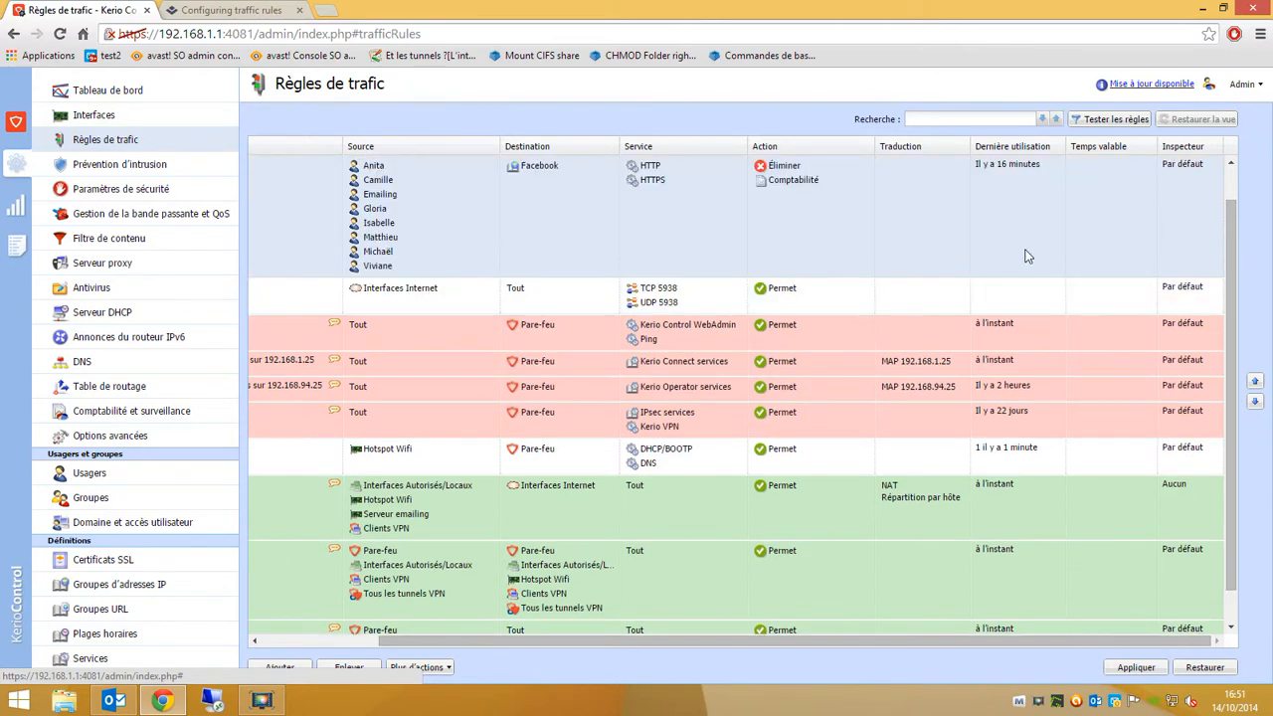
# Step: View the inspector protocols available for the Teamviewer rule, leaving Par défaut selected
pyautogui.click(1022, 296)
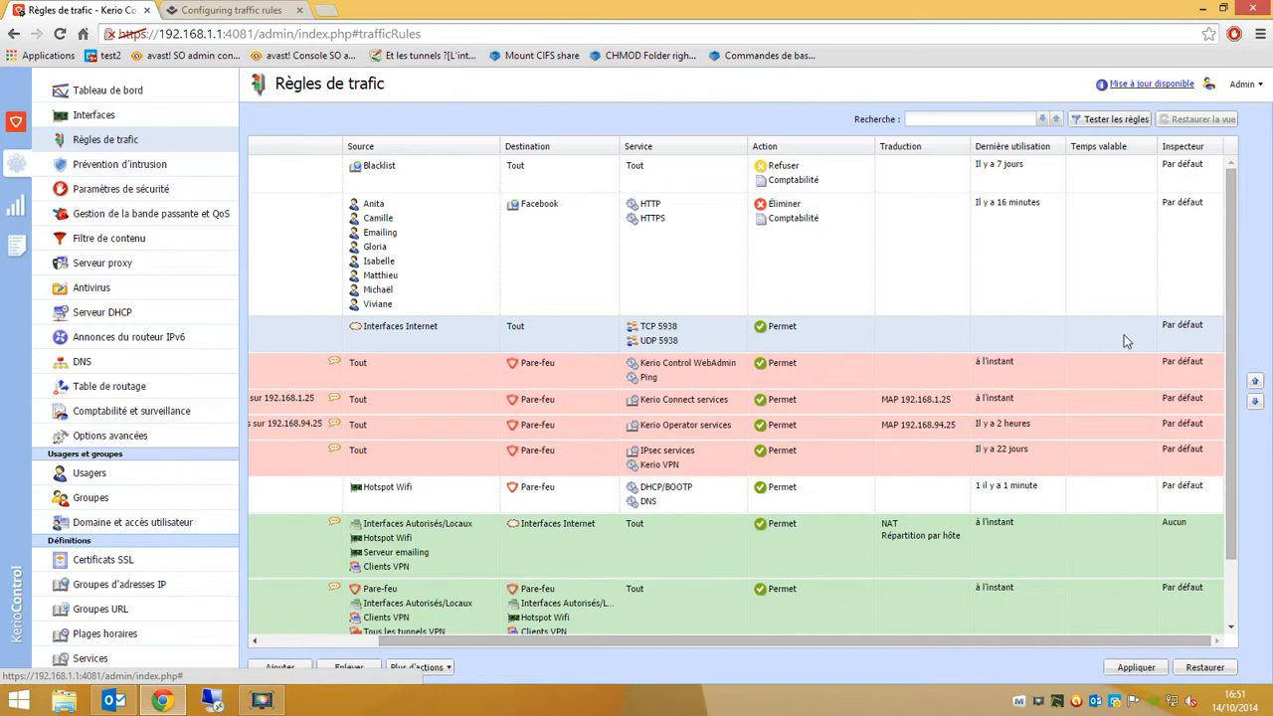
pyautogui.click(1192, 343)
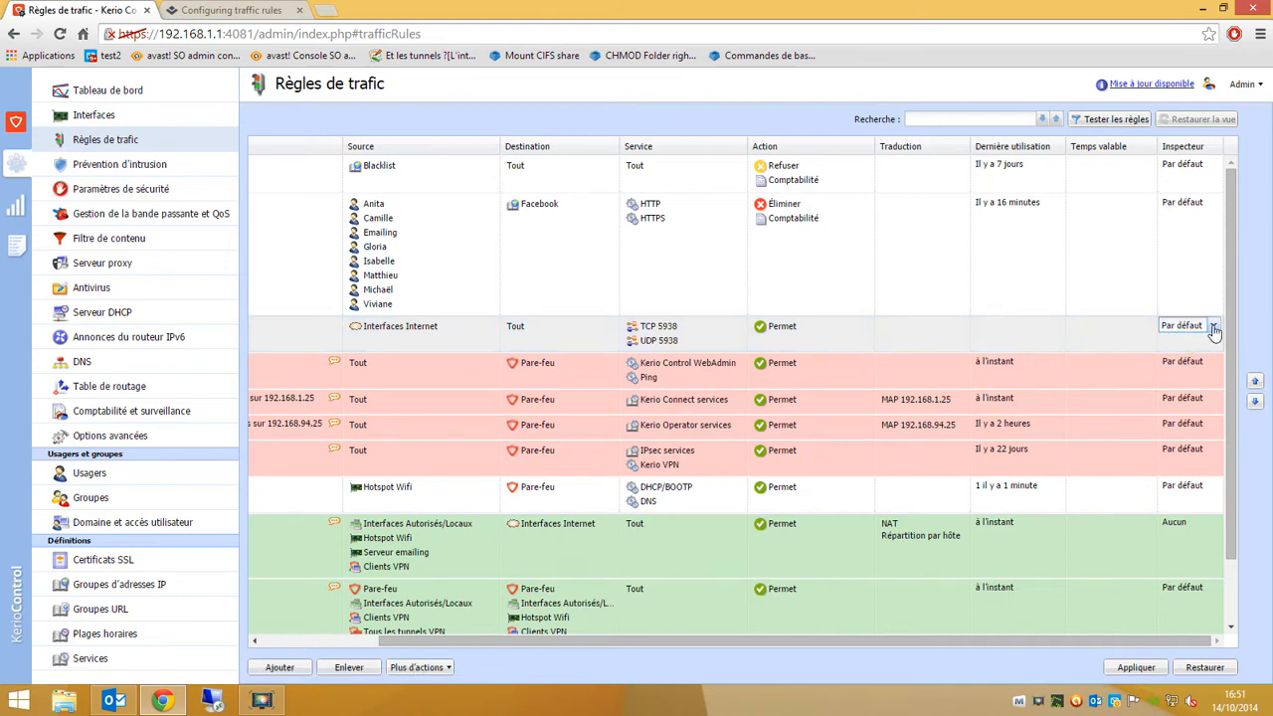
pyautogui.click(1213, 328)
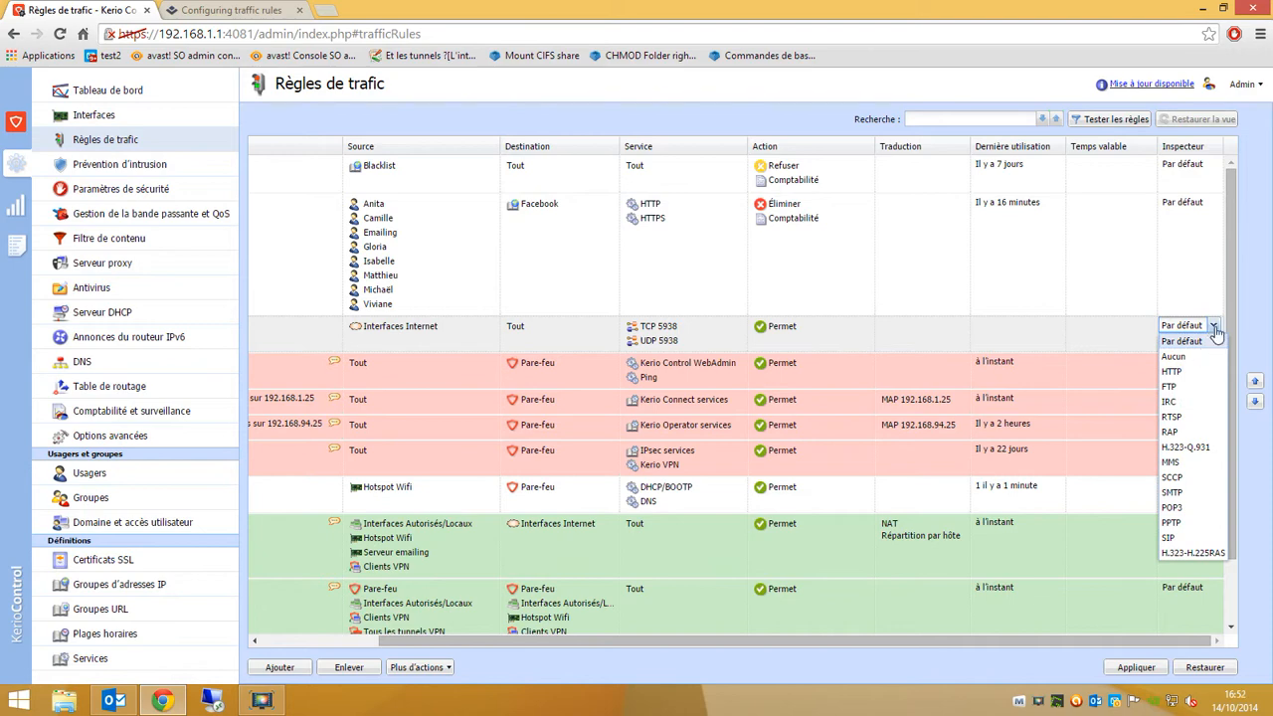
pyautogui.click(1214, 332)
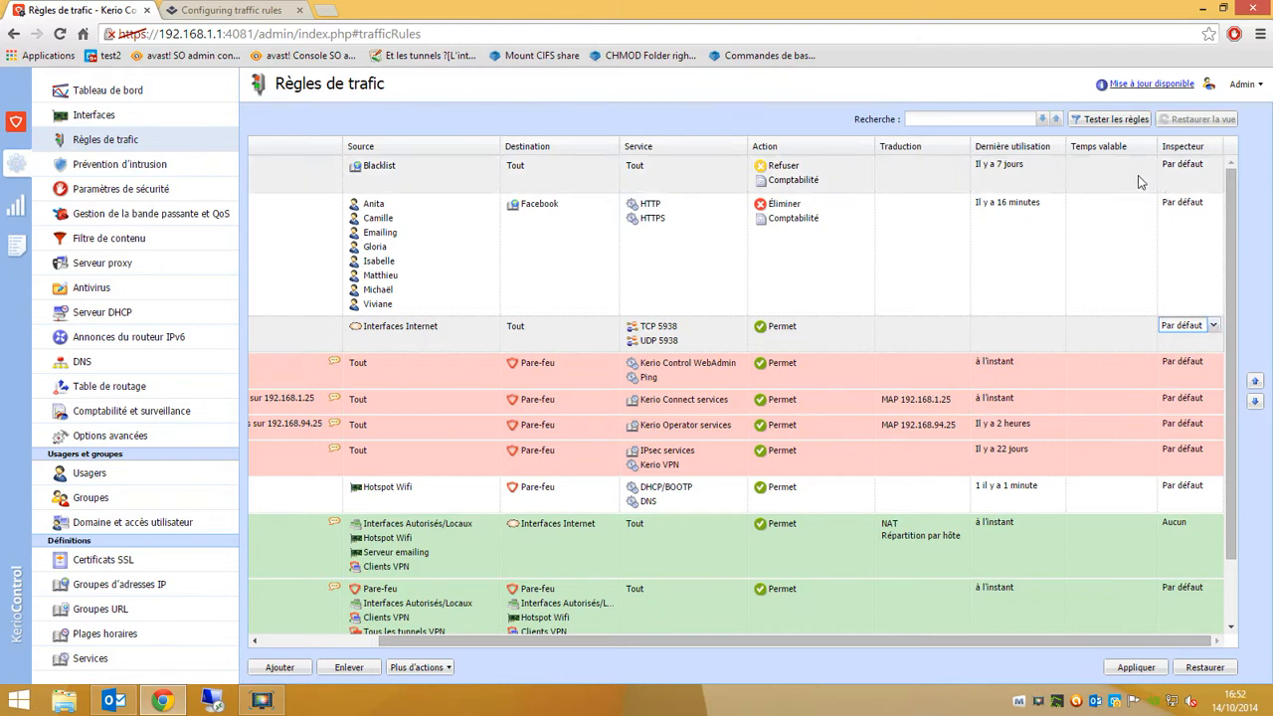
# Step: View the sort options and the list of displayable columns for the Temps valable column without changing them
pyautogui.click(1098, 154)
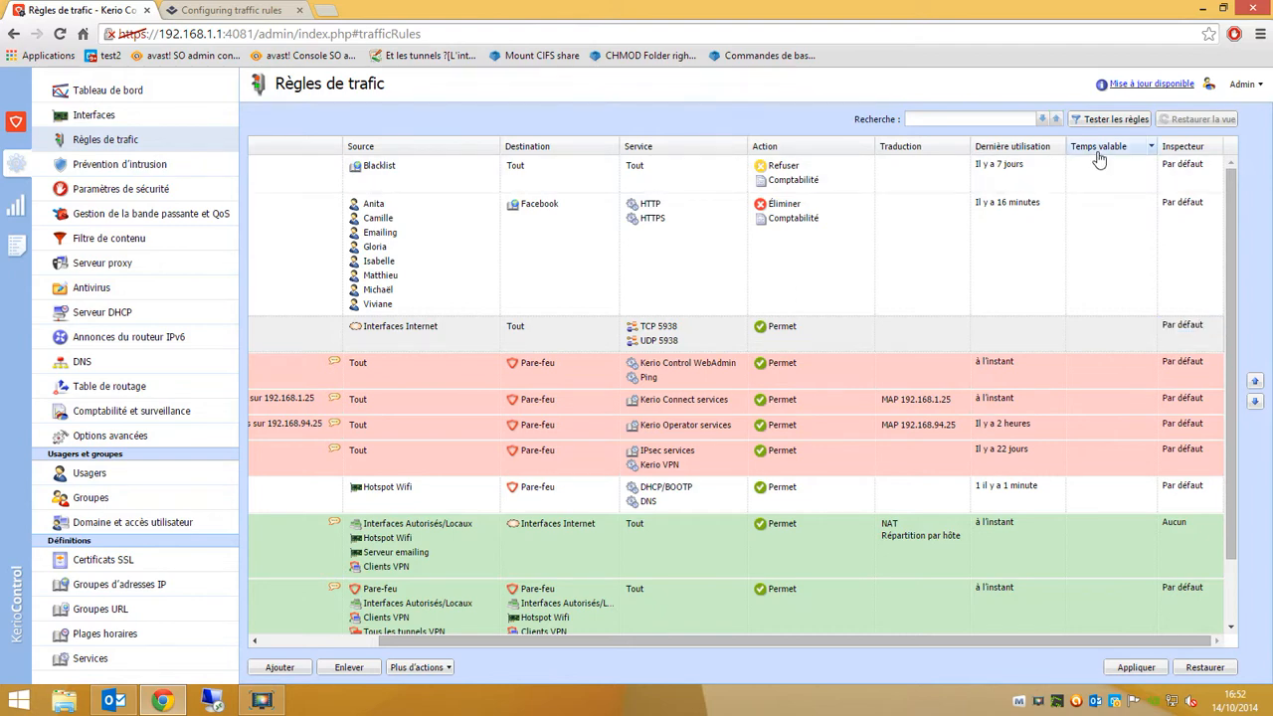
pyautogui.rightClick(1098, 159)
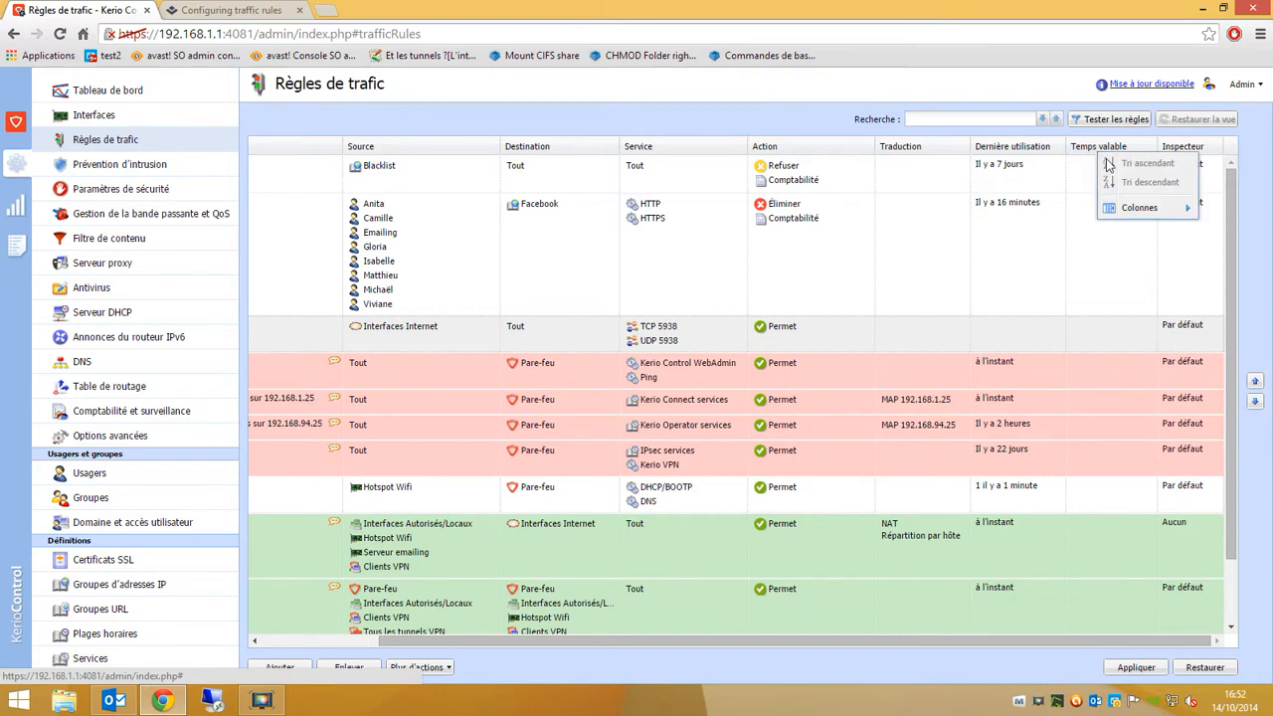
pyautogui.moveTo(1141, 208)
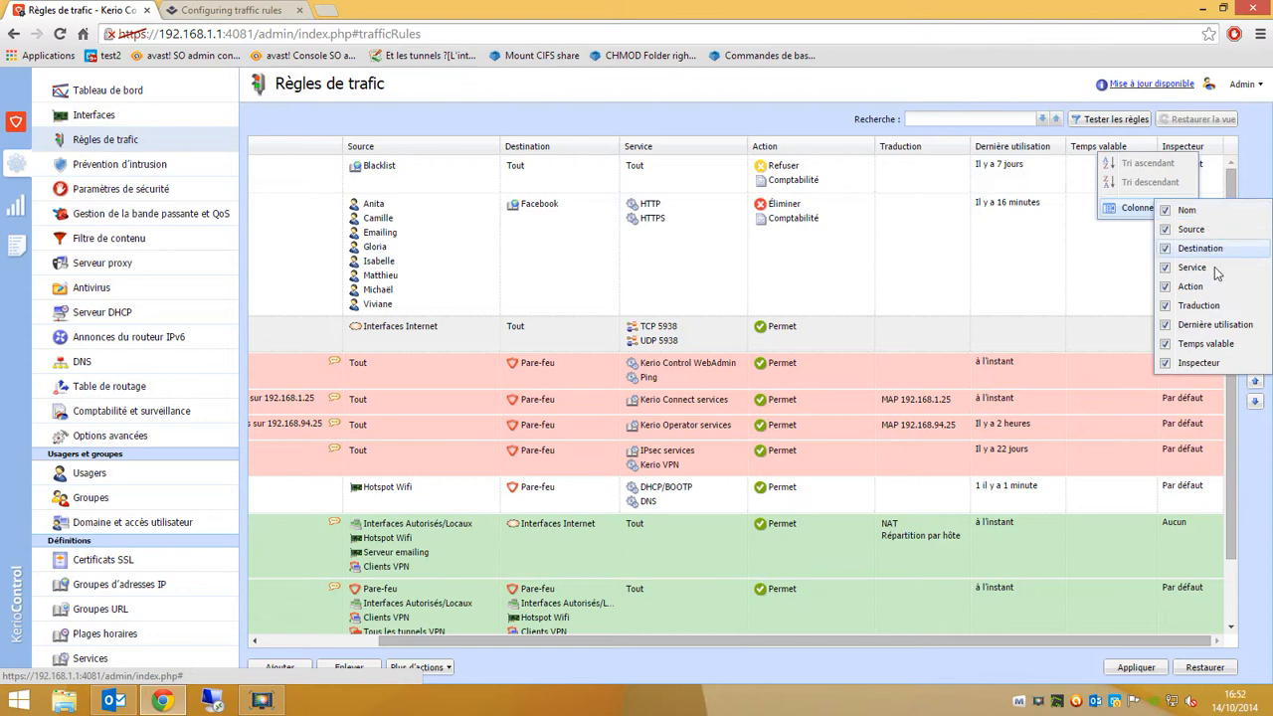
pyautogui.click(1131, 281)
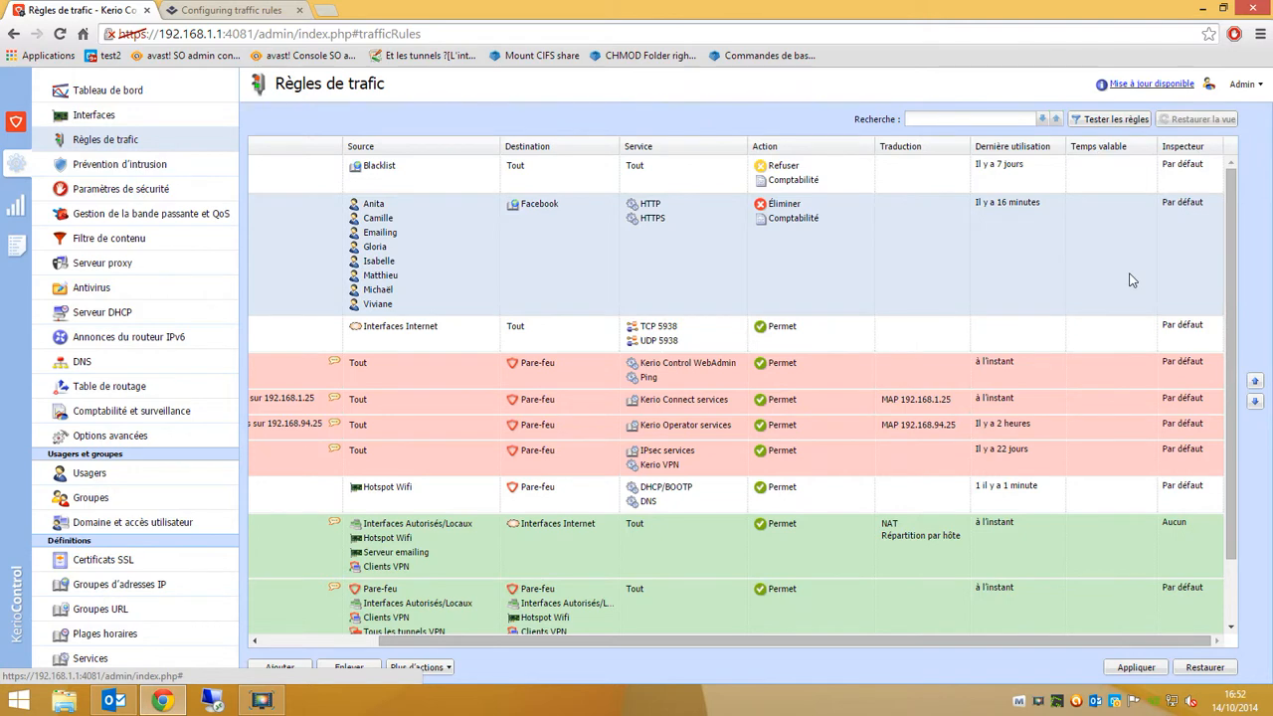
# Step: Examine the protocol inspector choices for the Block Facebook rule, keeping Par défaut
pyautogui.click(1184, 206)
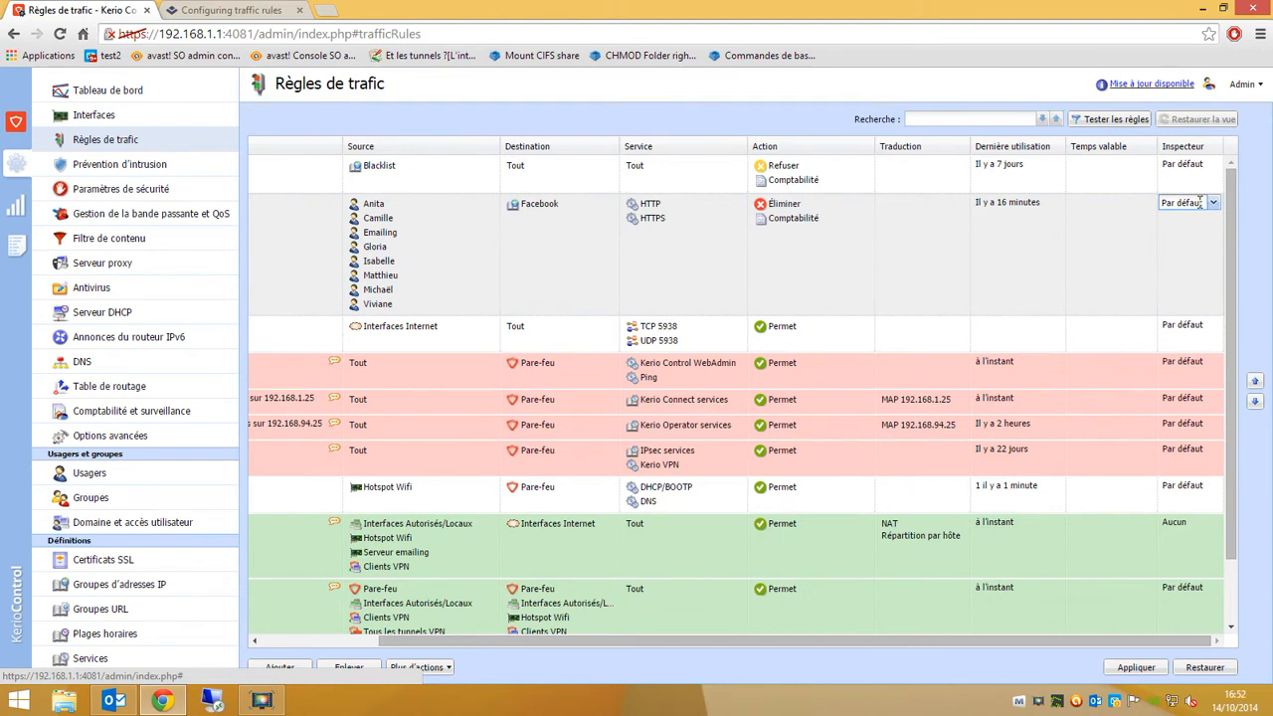
pyautogui.click(1202, 202)
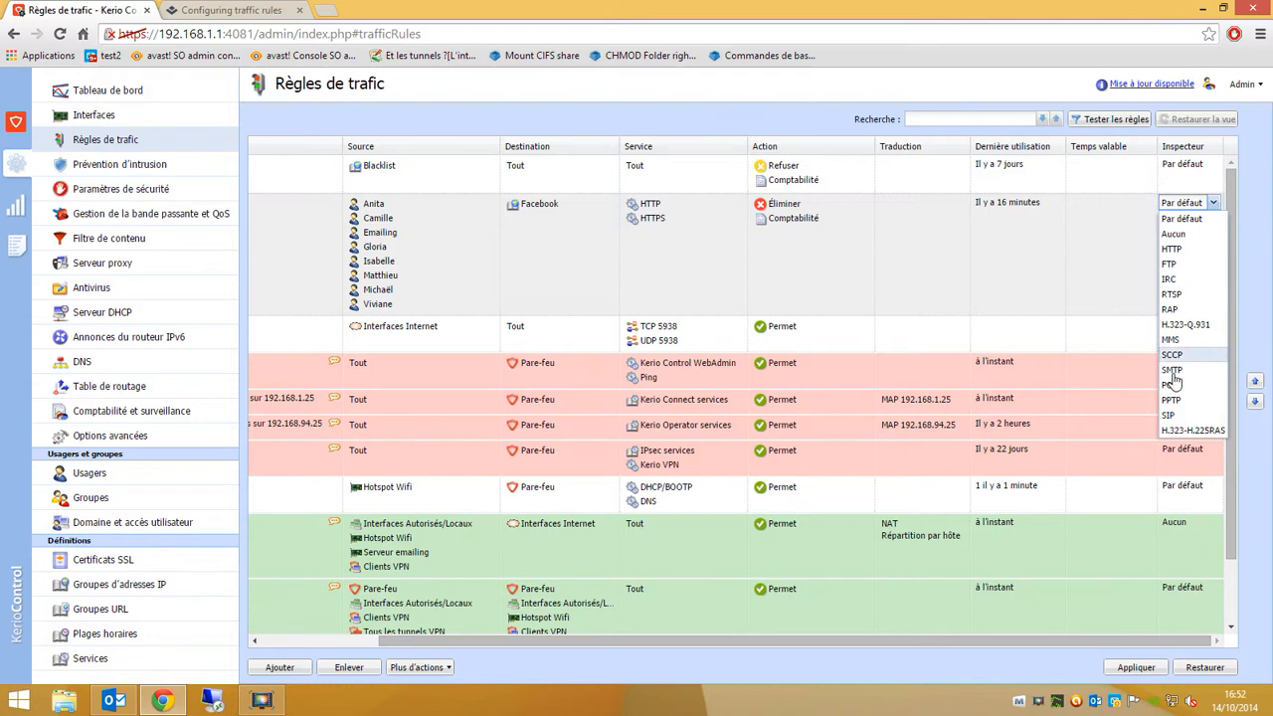
pyautogui.click(1215, 204)
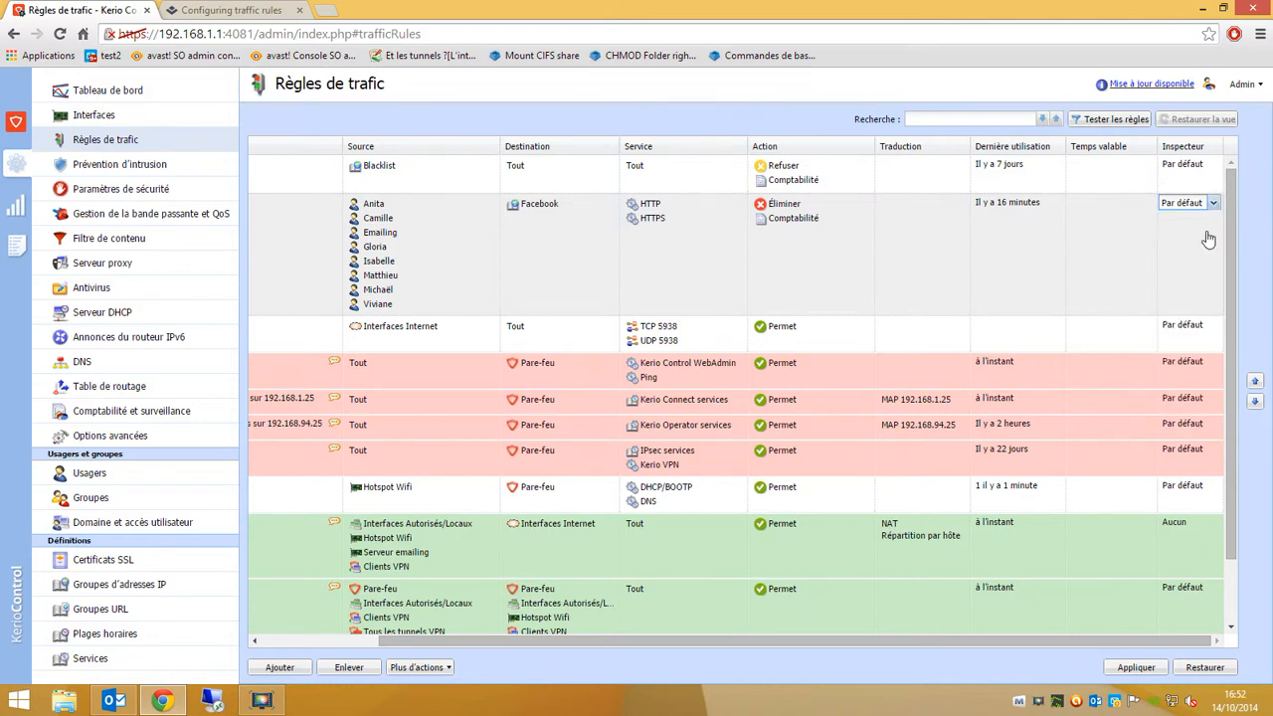
pyautogui.click(1203, 204)
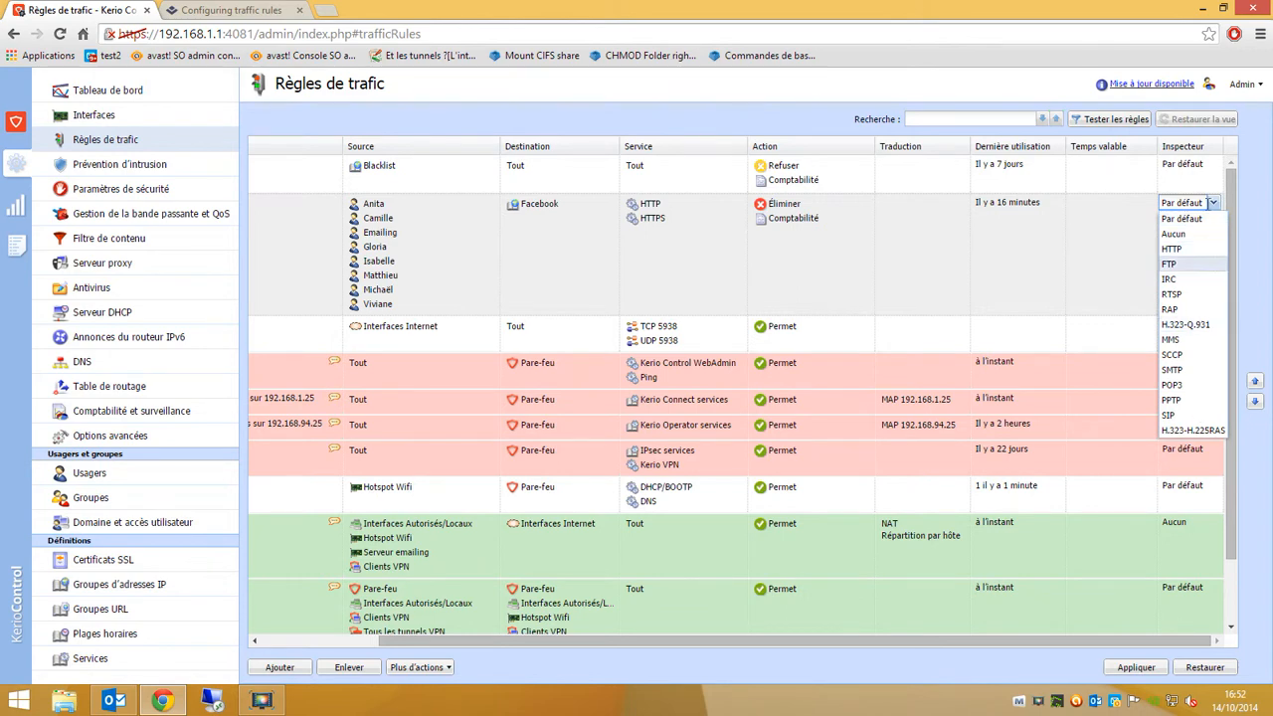
pyautogui.click(1211, 202)
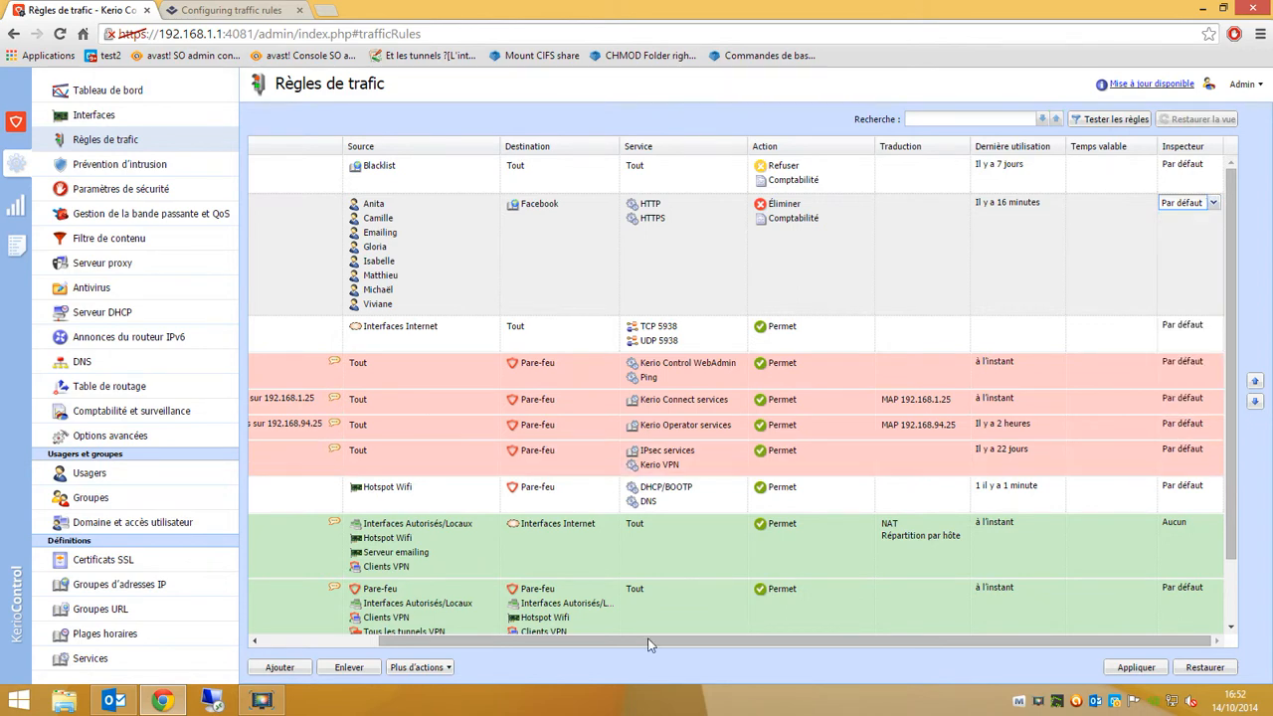
# Step: Return to the full rule list and open the wizard for adding a new traffic rule
pyautogui.moveTo(649, 644); pyautogui.dragTo(527, 645)
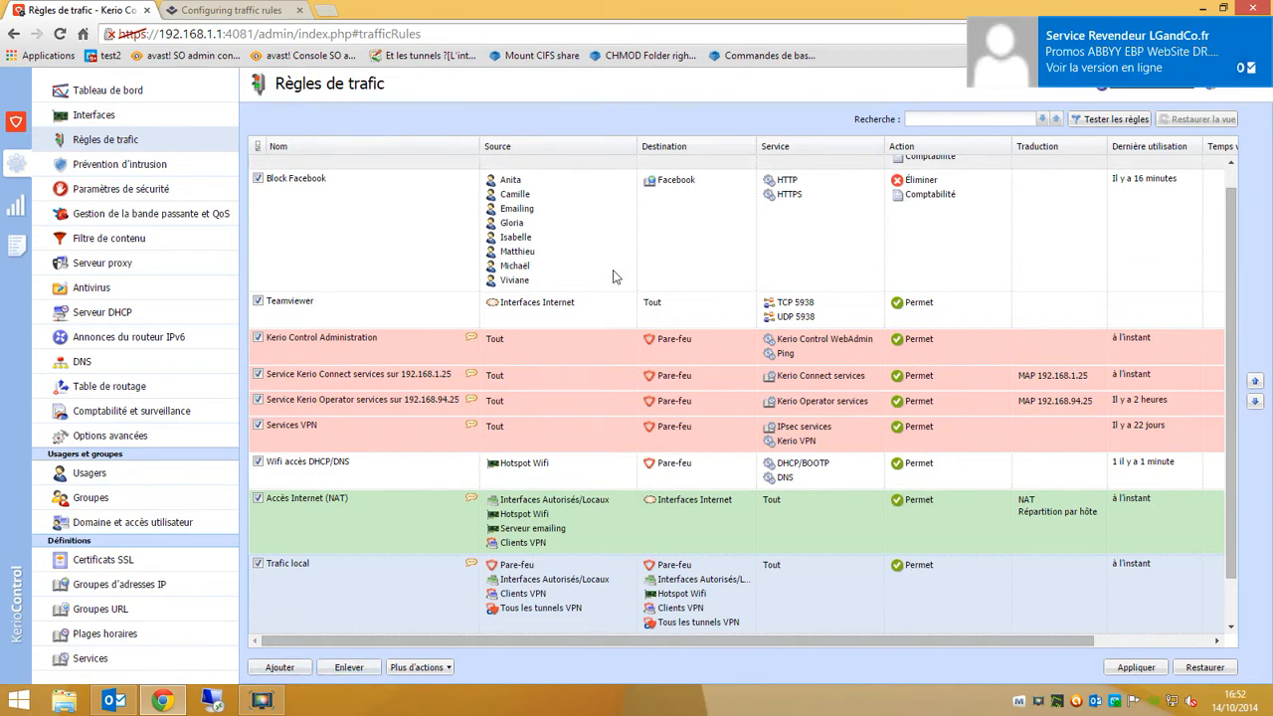
pyautogui.scroll(1, 614, 277)
pyautogui.click(283, 669)
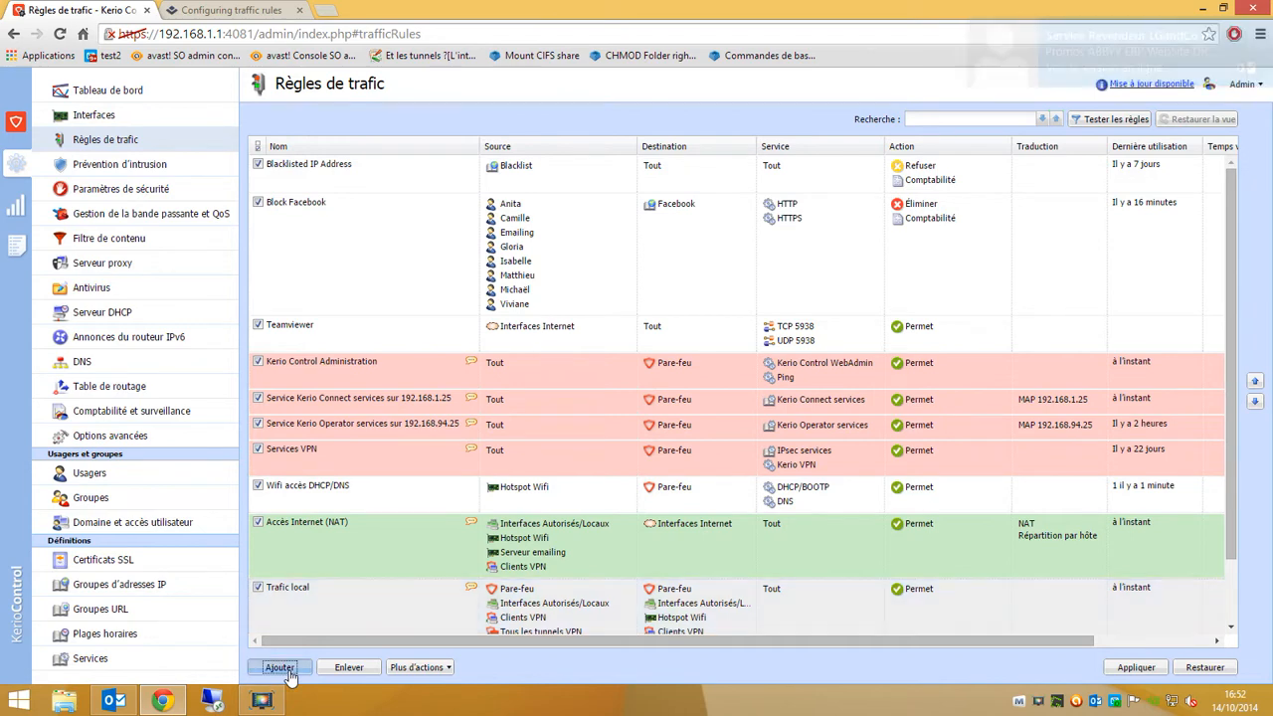
pyautogui.click(284, 668)
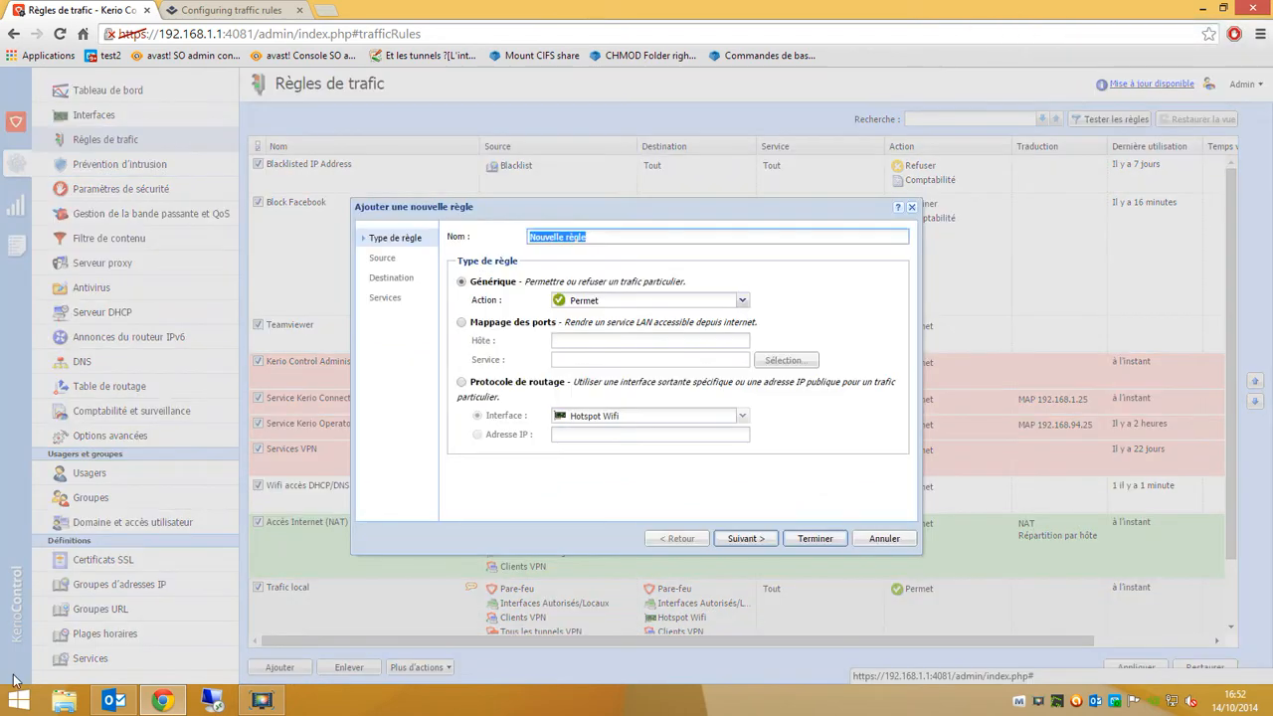
# Step: Close the Outlook window and return to the new rule's name
pyautogui.rightClick(117, 700)
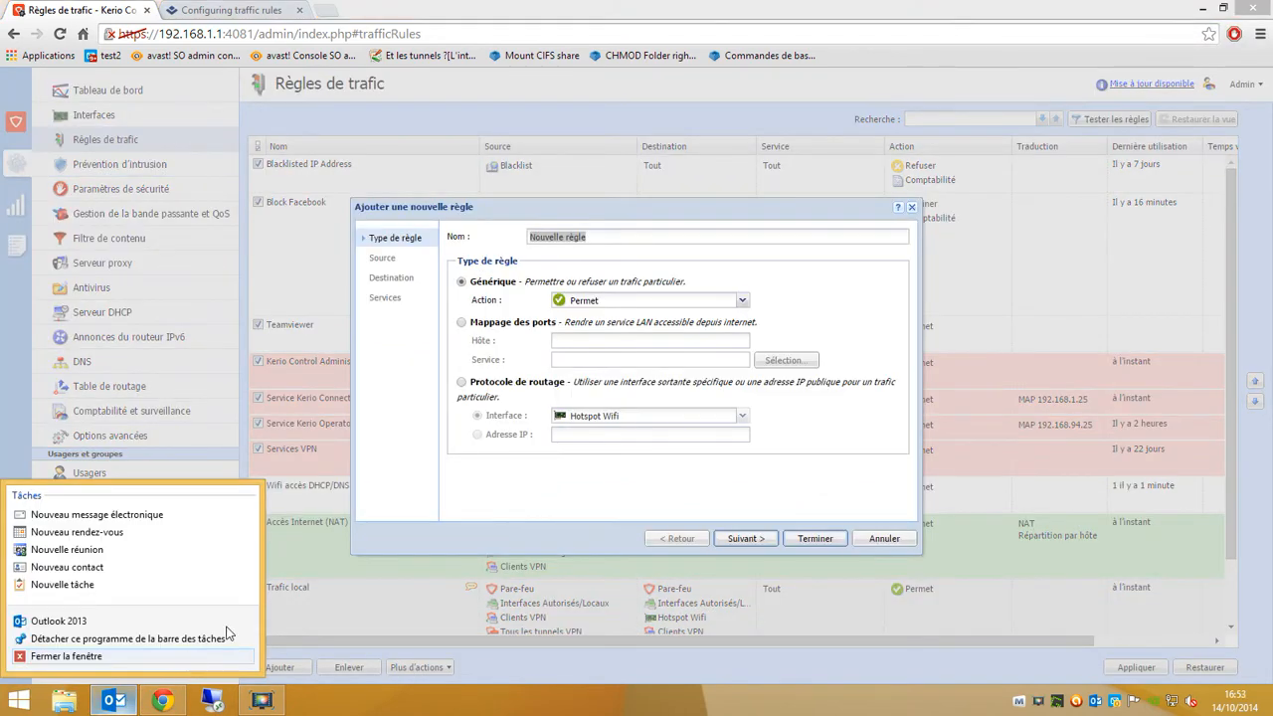
pyautogui.click(561, 224)
pyautogui.click(561, 225)
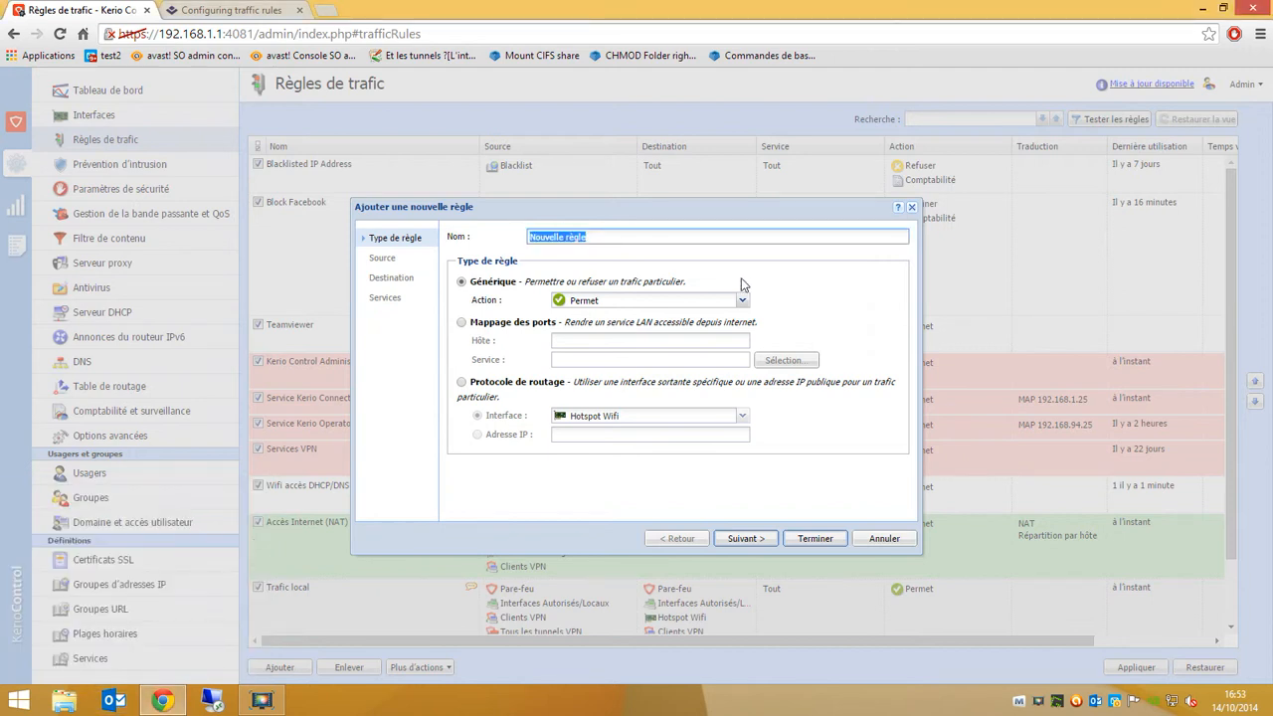
# Step: Name the new rule Test Webinar Kerio Control, view the generic rule's actions and keep Permet
pyautogui.write('Te')
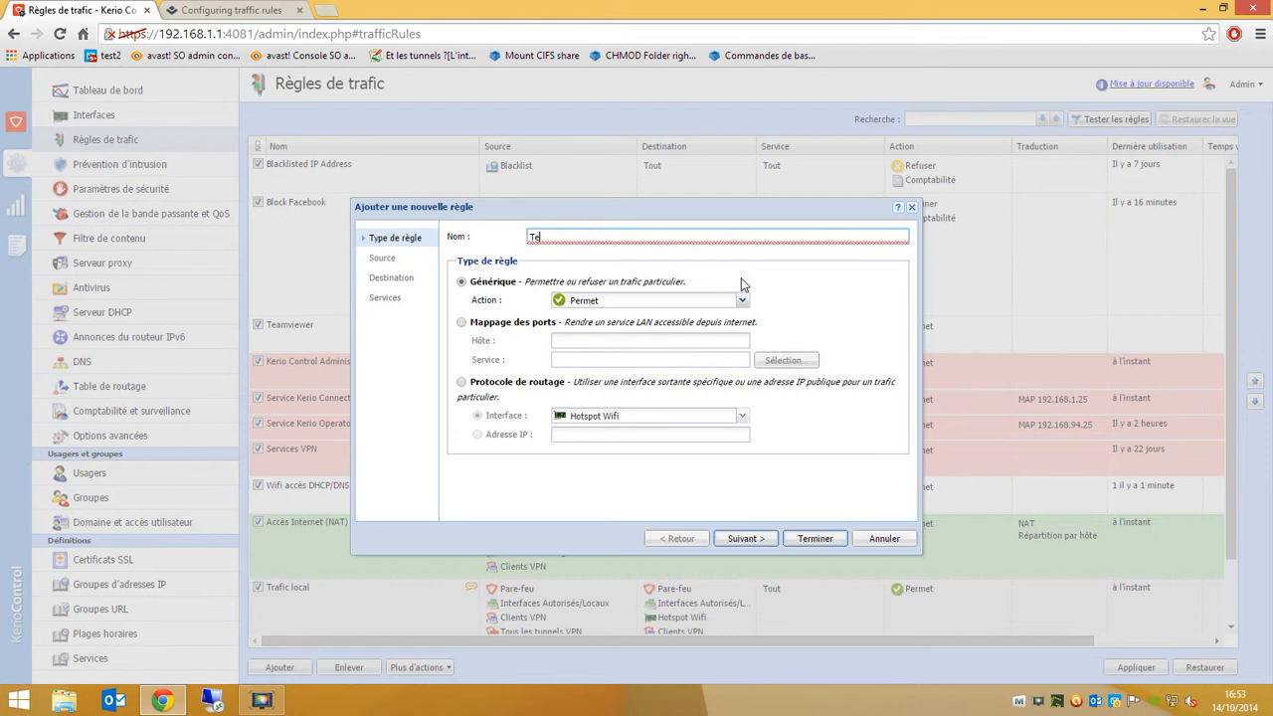
pyautogui.write('st')
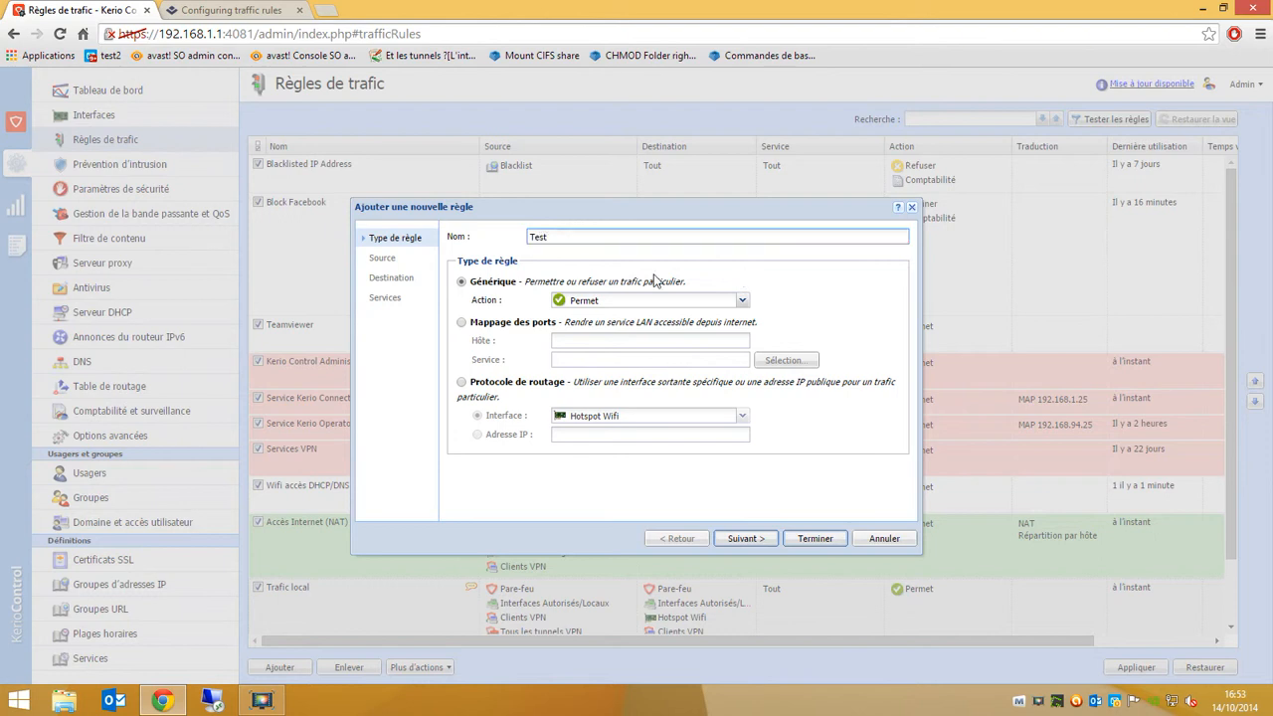
pyautogui.write(' Webinar')
pyautogui.write(' C')
pyautogui.write('eri')
pyautogui.write('o Control')
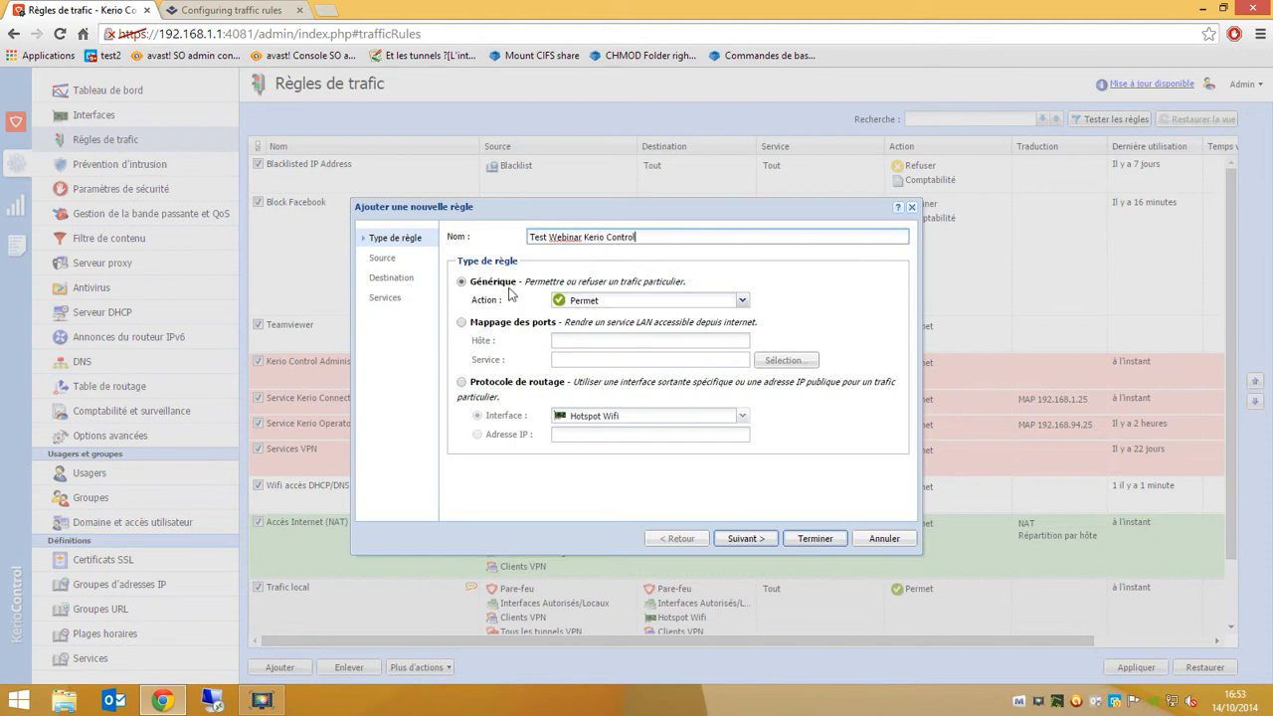
pyautogui.click(744, 302)
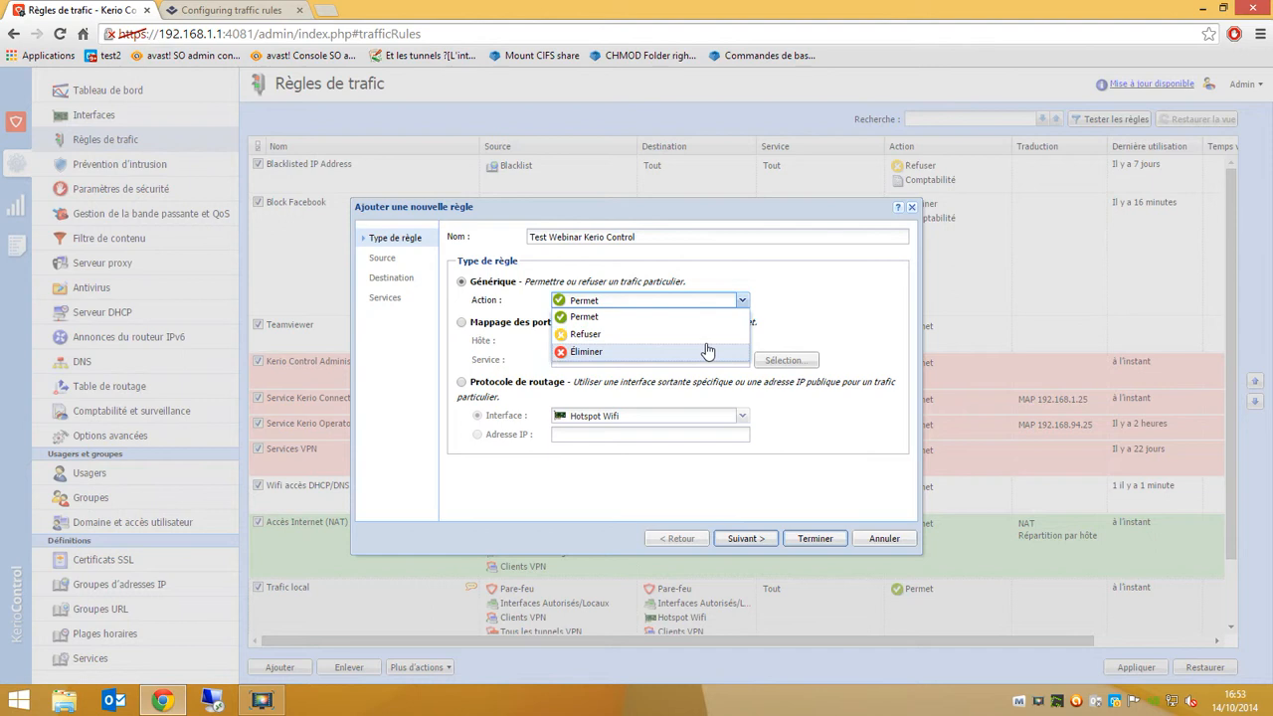
pyautogui.click(587, 316)
# Step: Set the rule type to Mappage des ports with host 192.168.1.25
pyautogui.click(471, 324)
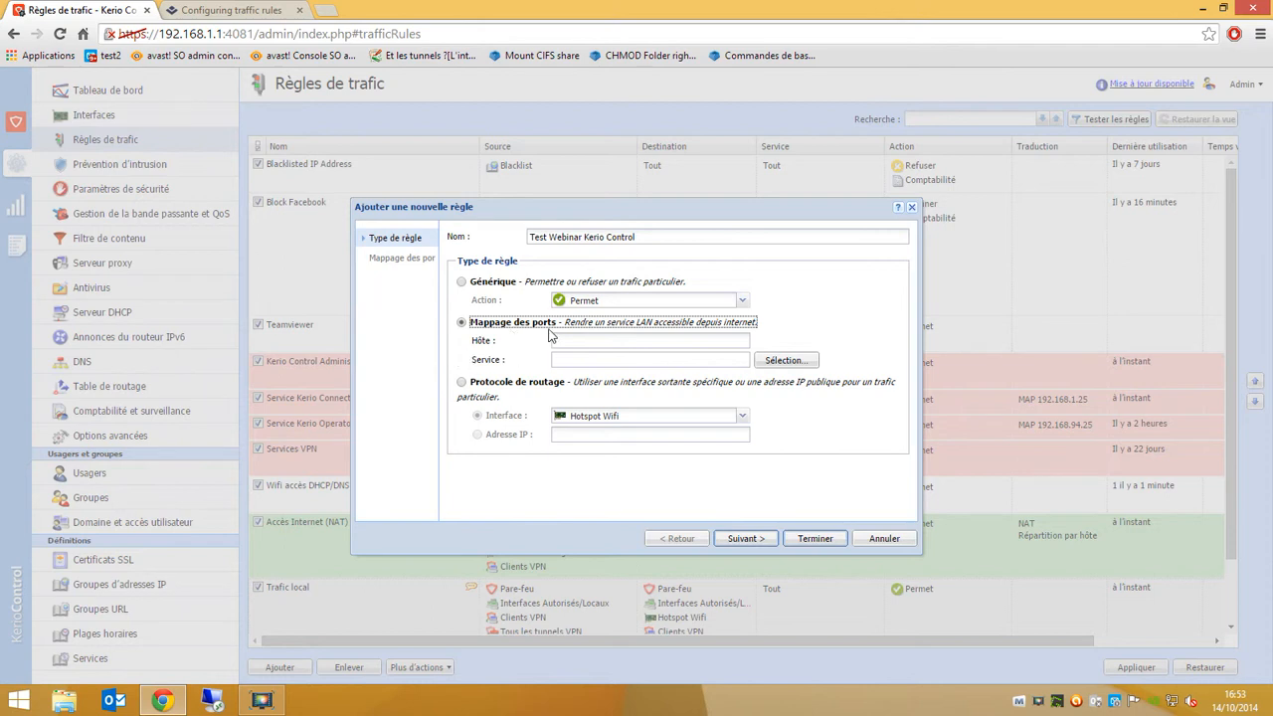
pyautogui.click(580, 340)
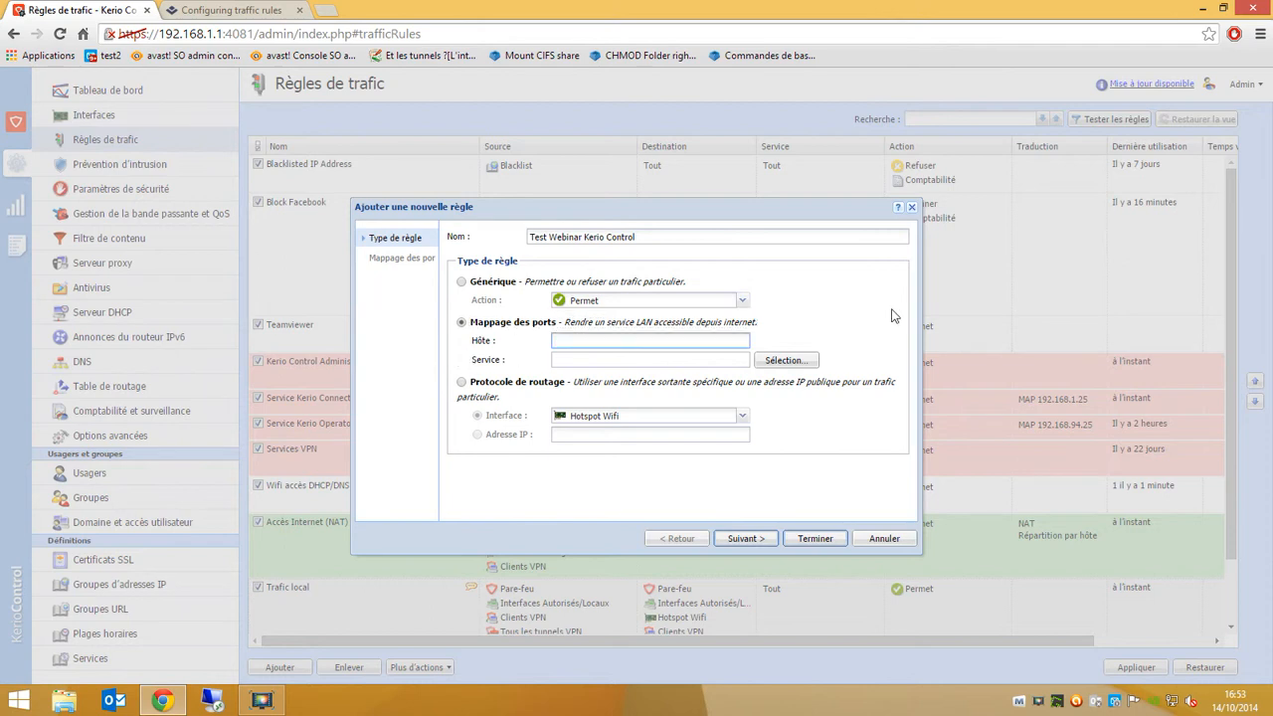
pyautogui.write('192.168.1.25')
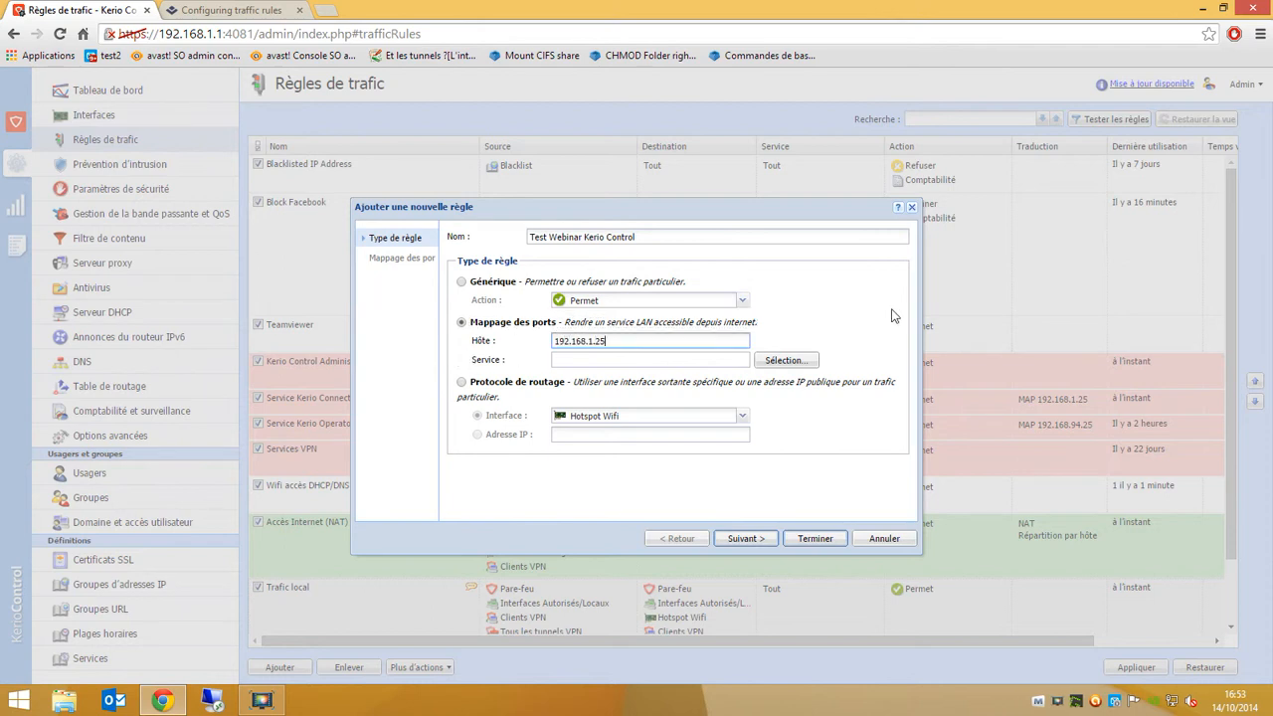
# Step: Search the port mapping services for smtp, try selecting SMTP and the Mail services group, and cancel the selection
pyautogui.click(615, 360)
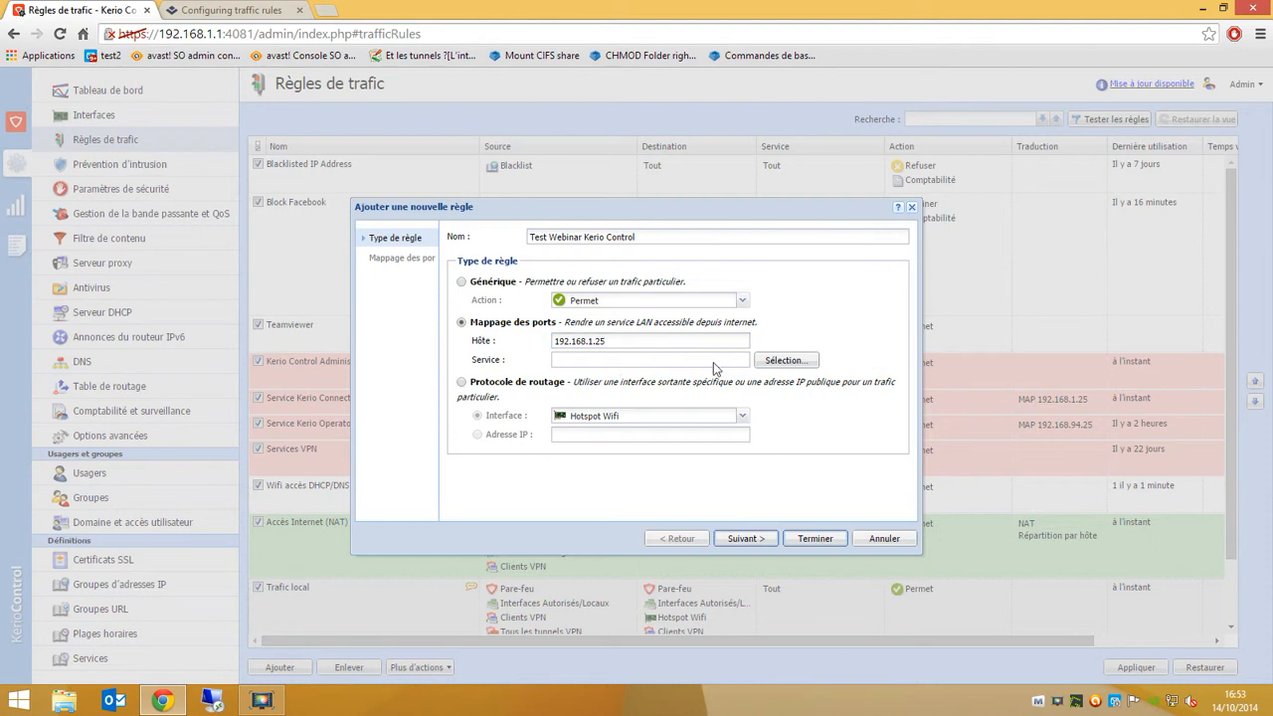
pyautogui.click(783, 361)
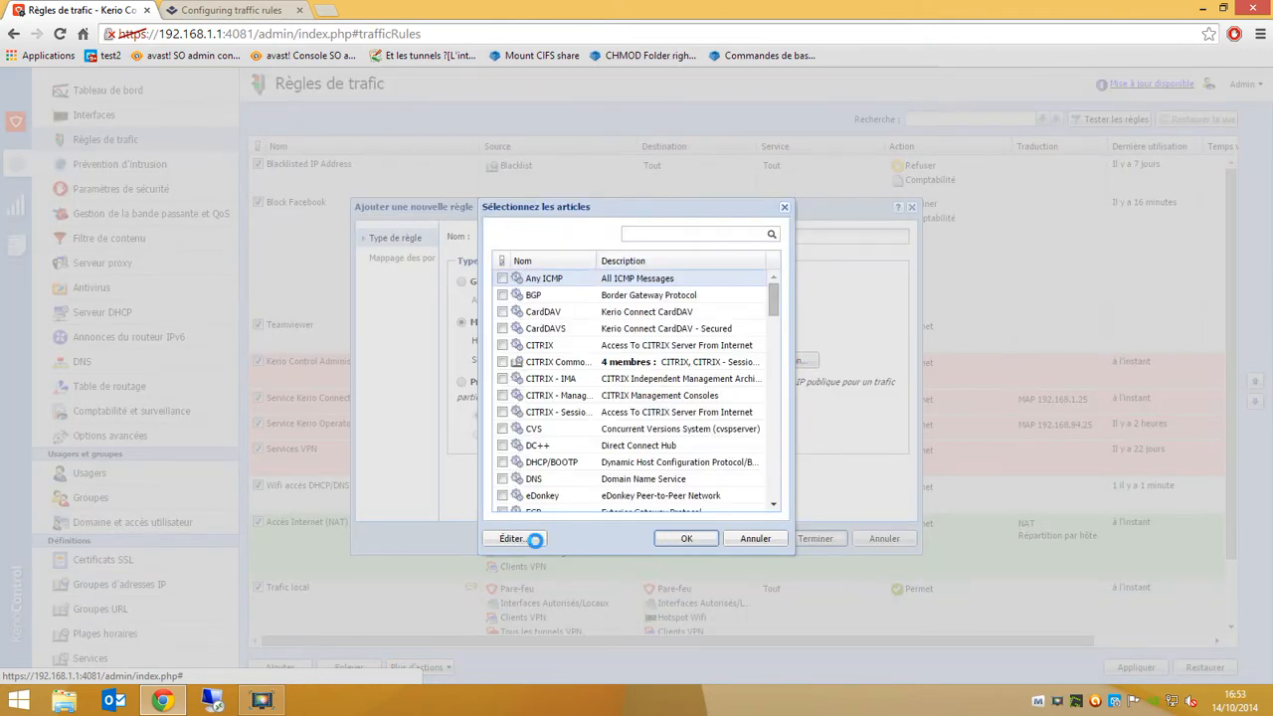
pyautogui.click(513, 538)
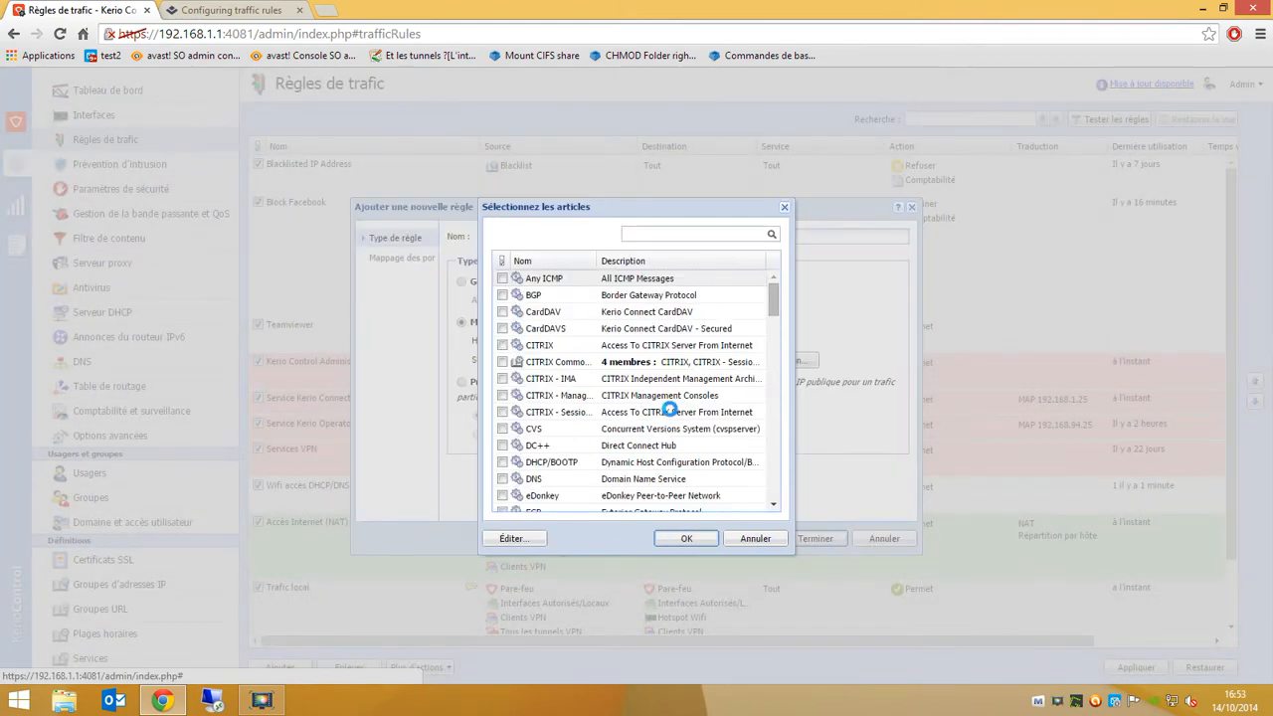
pyautogui.click(697, 236)
pyautogui.write('smtp')
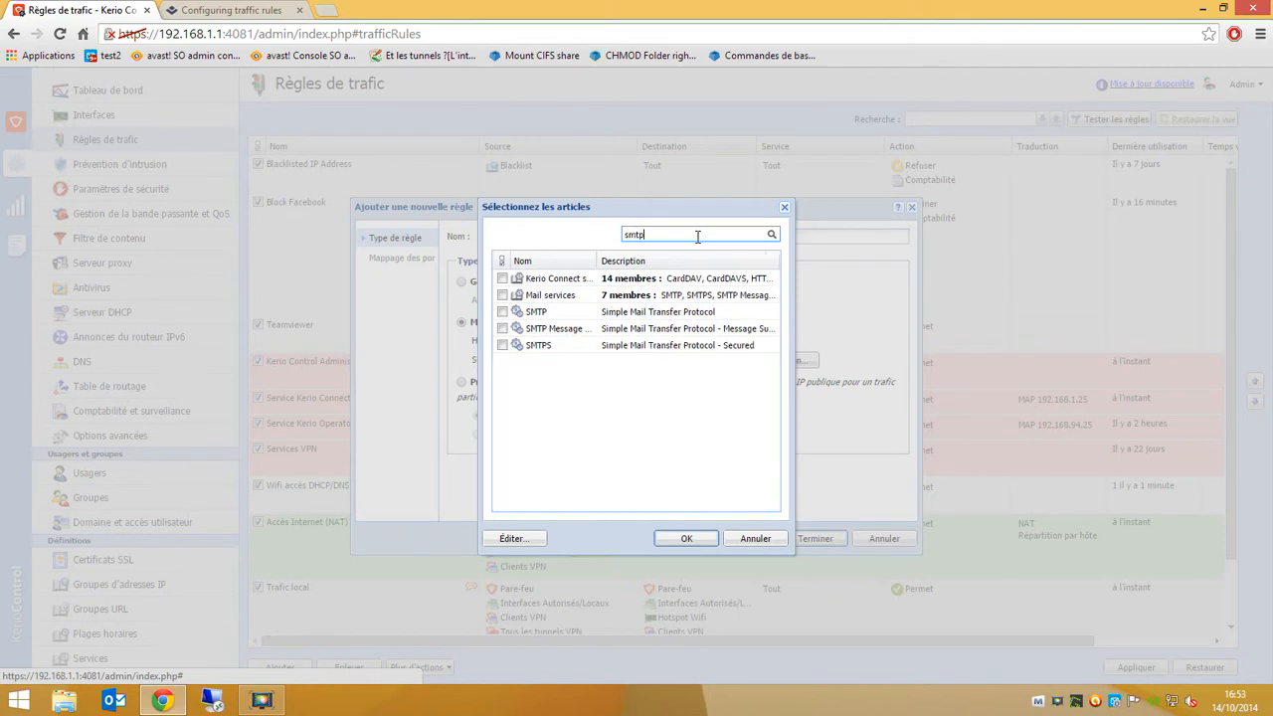
pyautogui.click(517, 313)
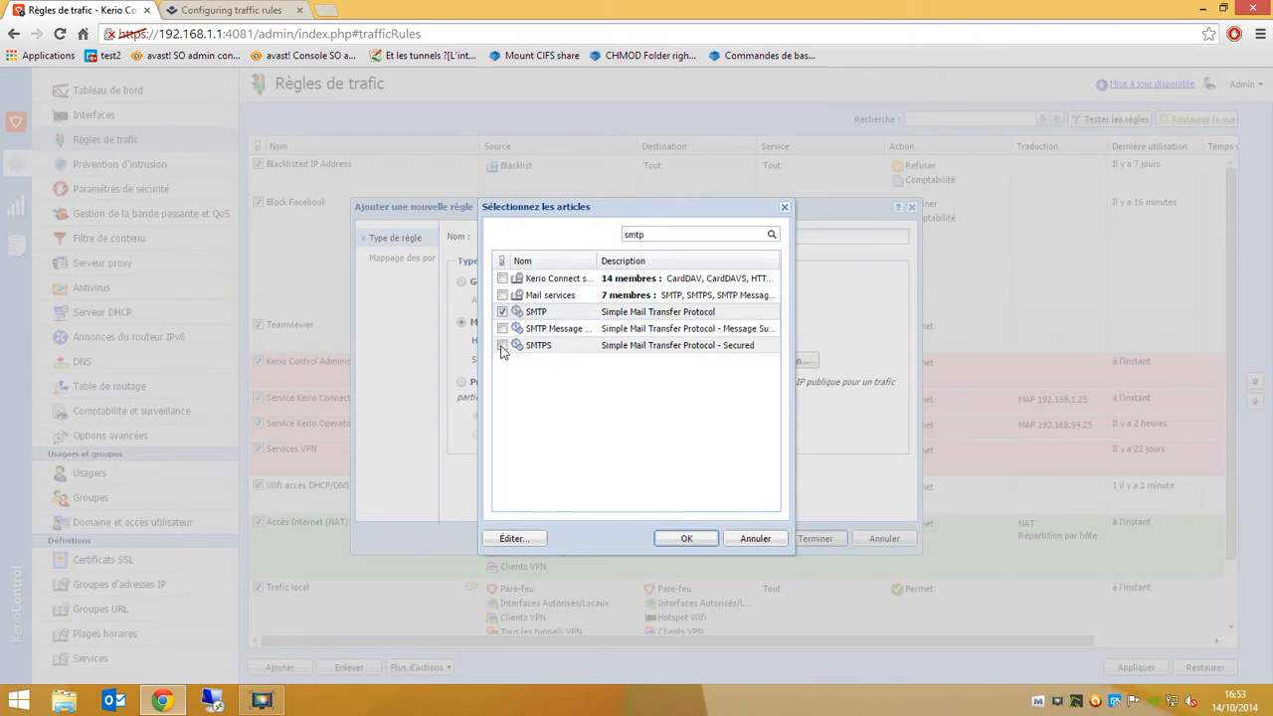
pyautogui.click(527, 316)
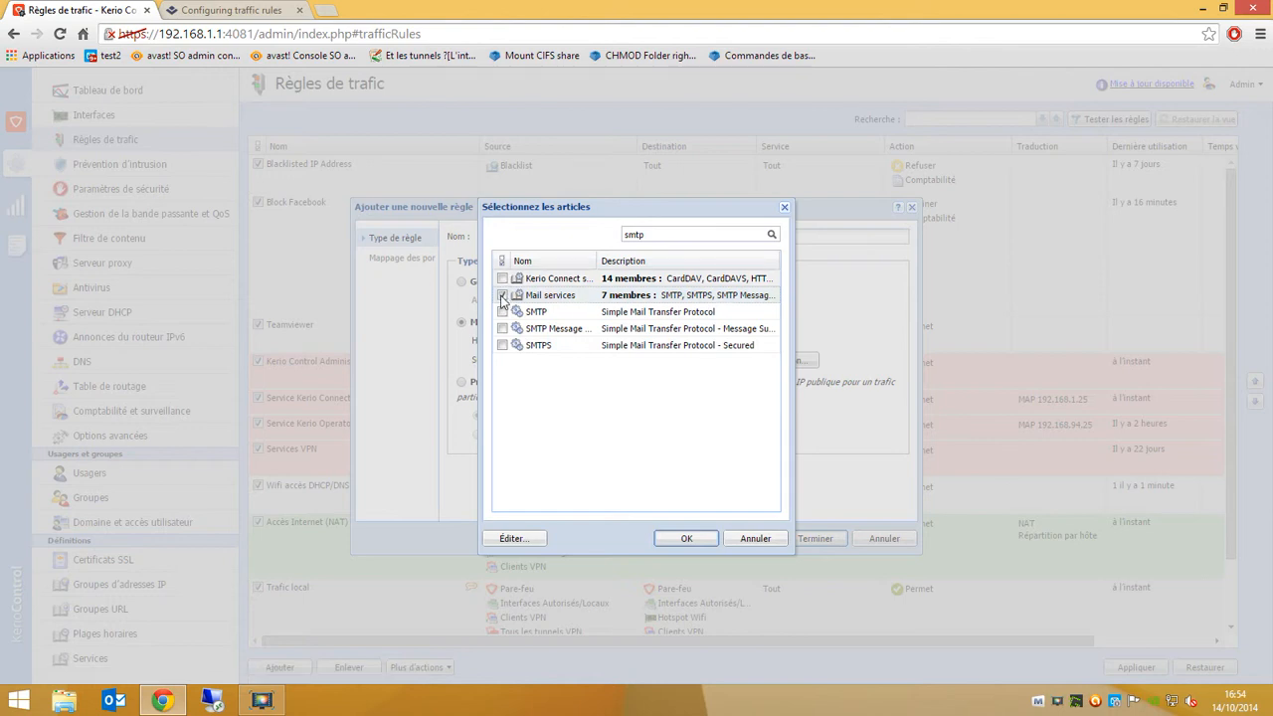
pyautogui.click(759, 534)
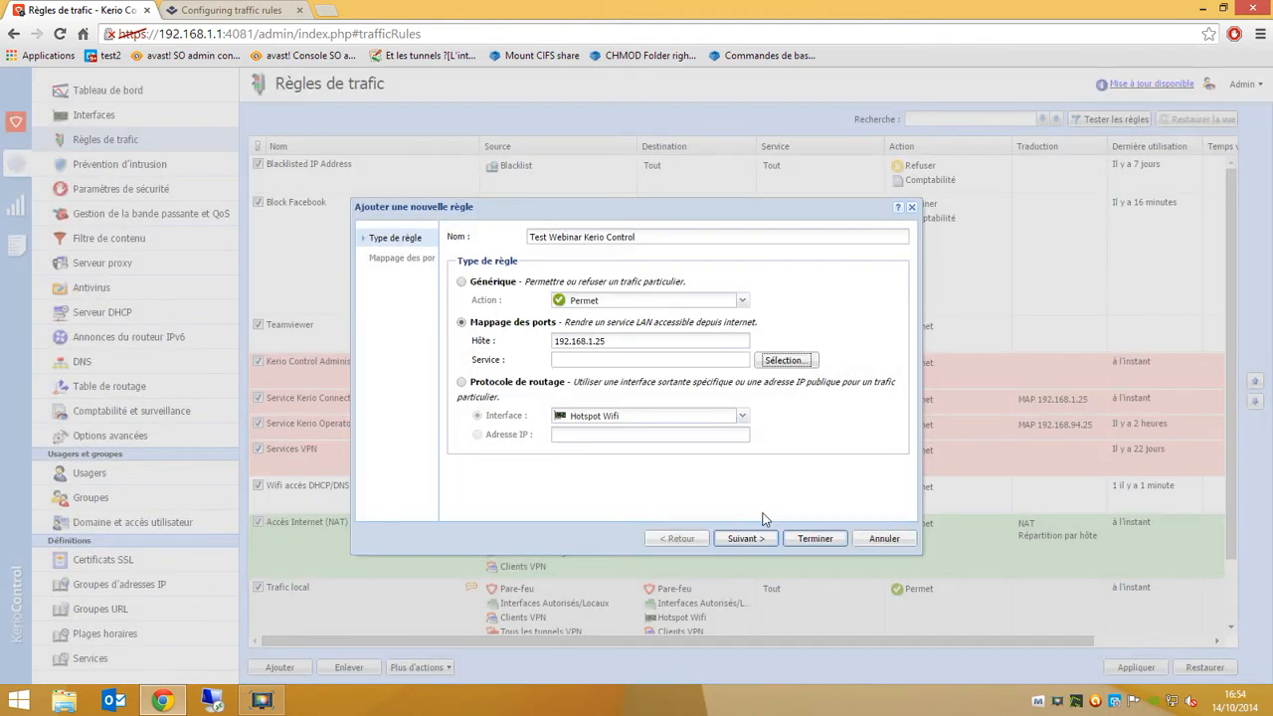
# Step: Switch the rule type to Protocole de routage, view its Source page and return to the rule type settings
pyautogui.click(461, 383)
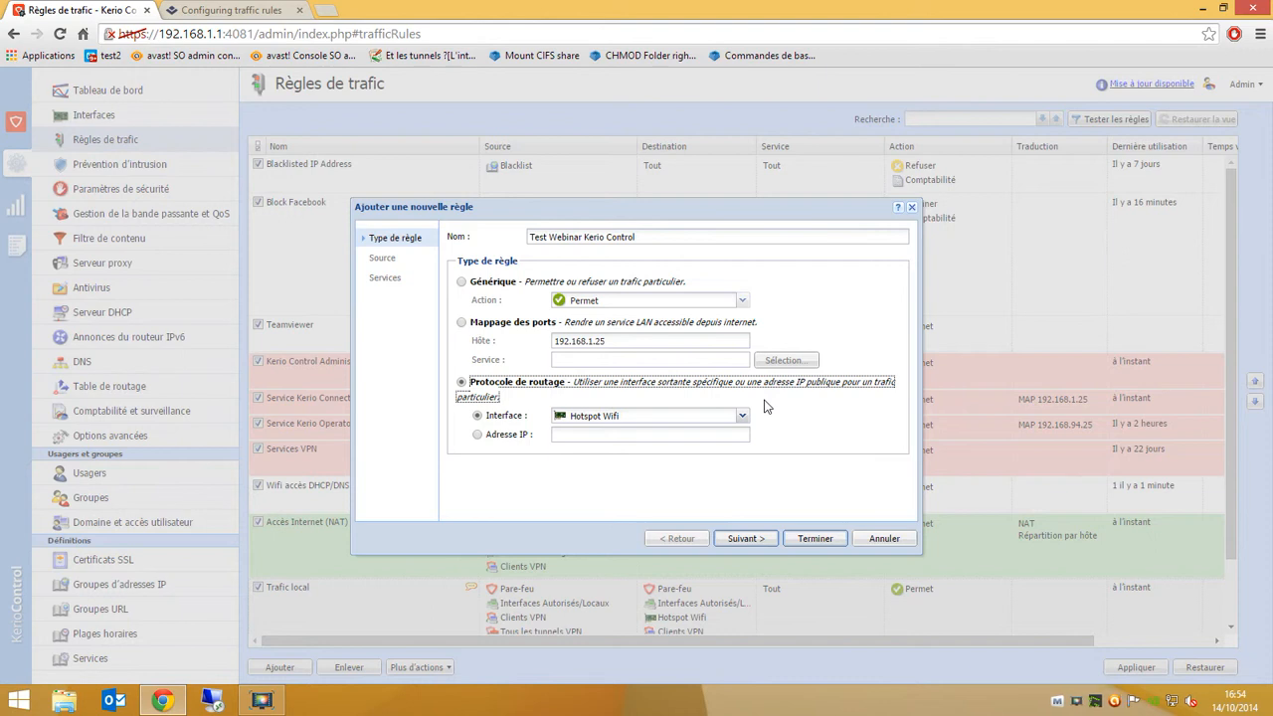
pyautogui.click(386, 259)
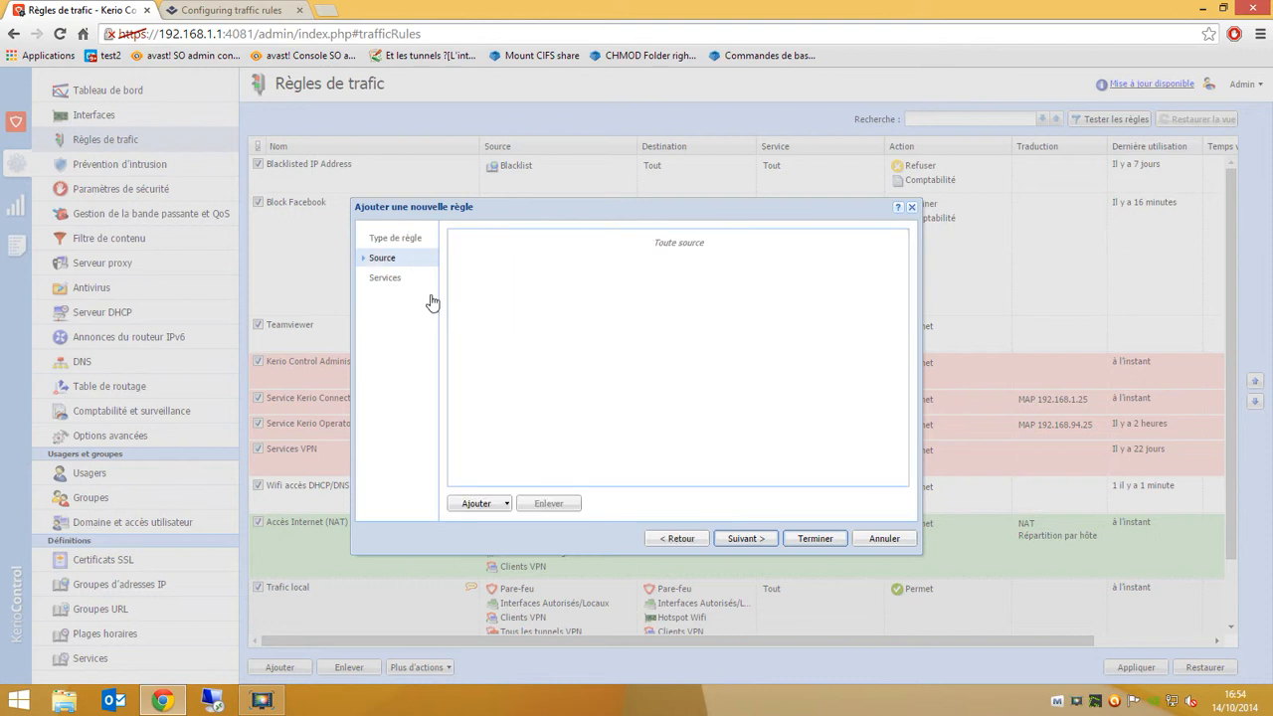
pyautogui.click(407, 241)
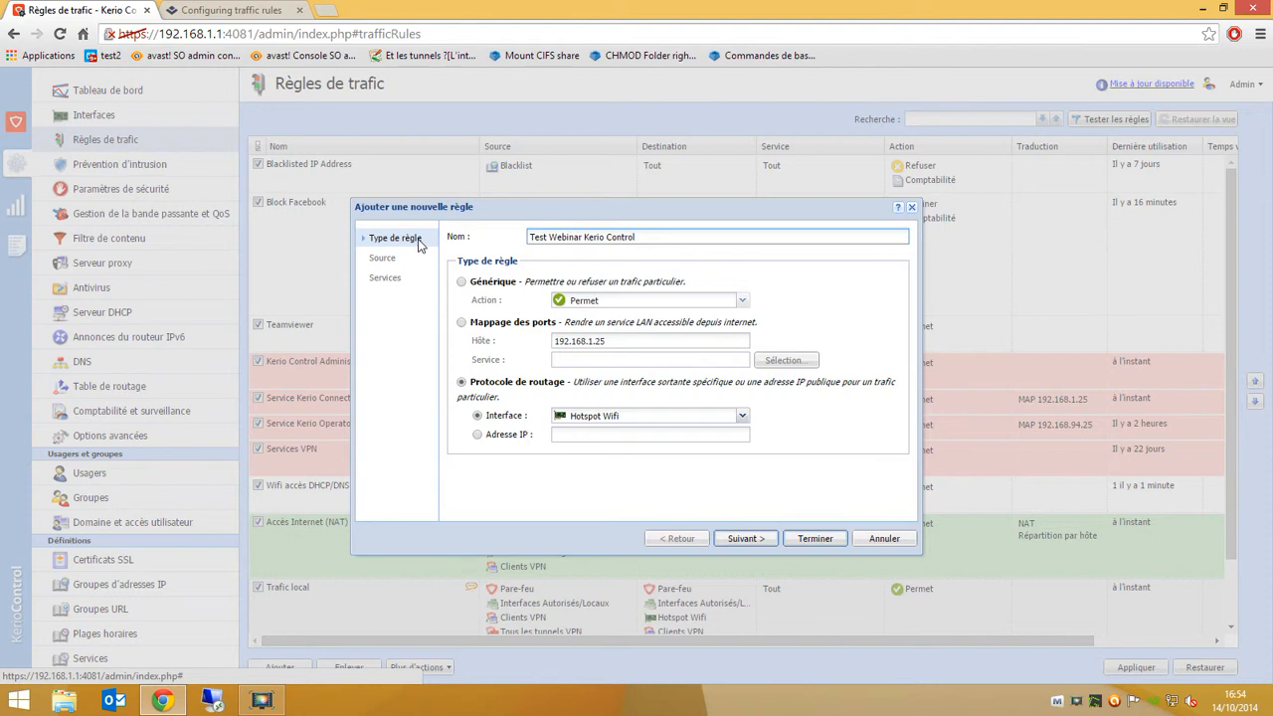
# Step: View the new rule's Source page, its available source types and the list of interfaces, leaving the source unset
pyautogui.click(388, 260)
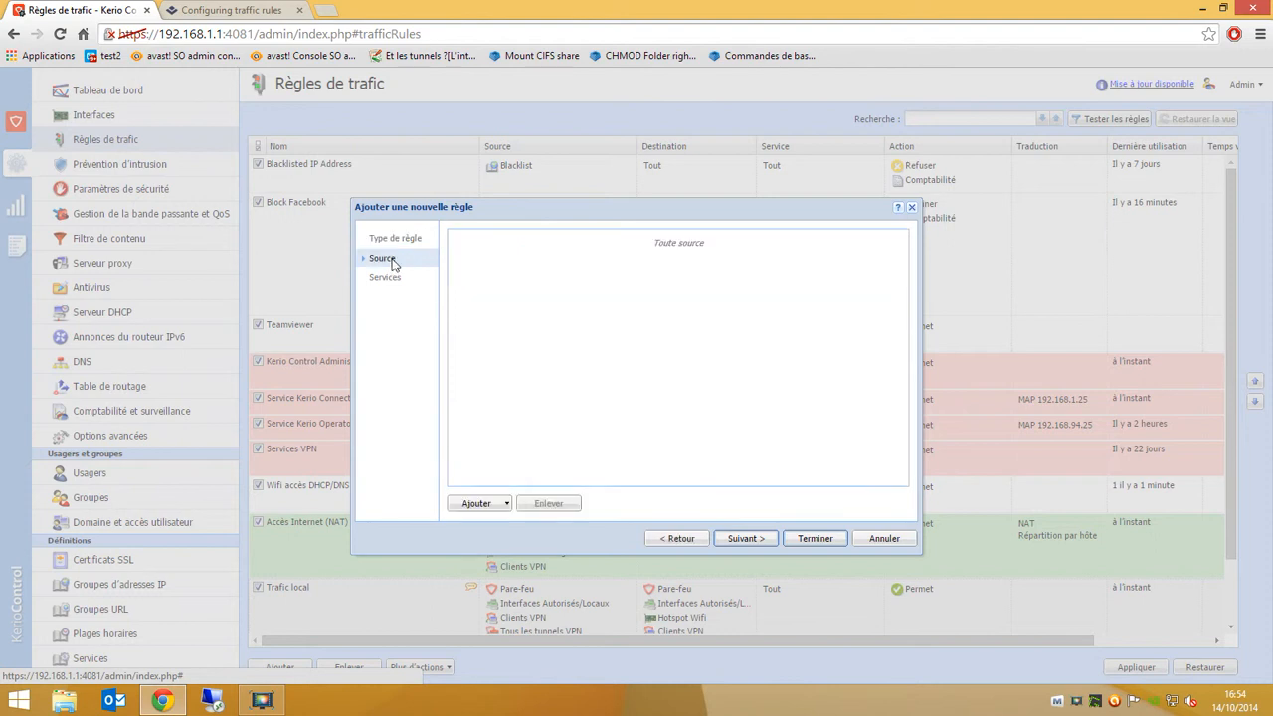
pyautogui.click(403, 242)
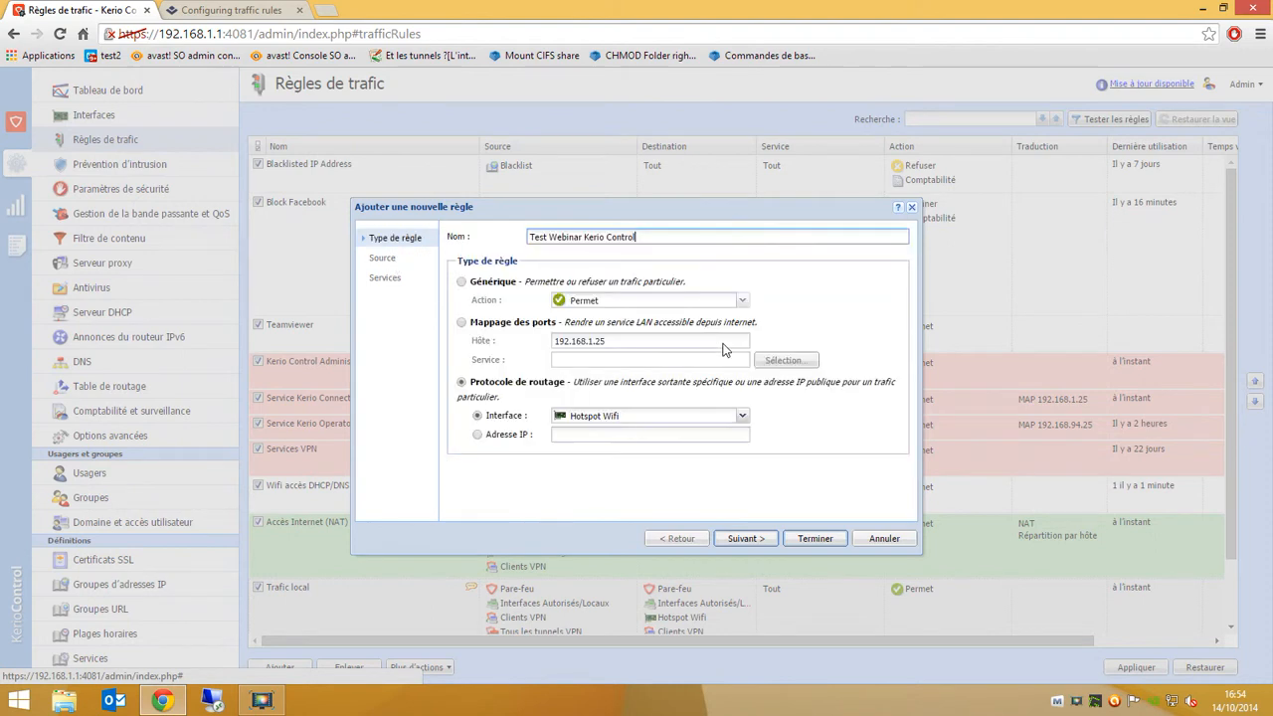
pyautogui.click(396, 263)
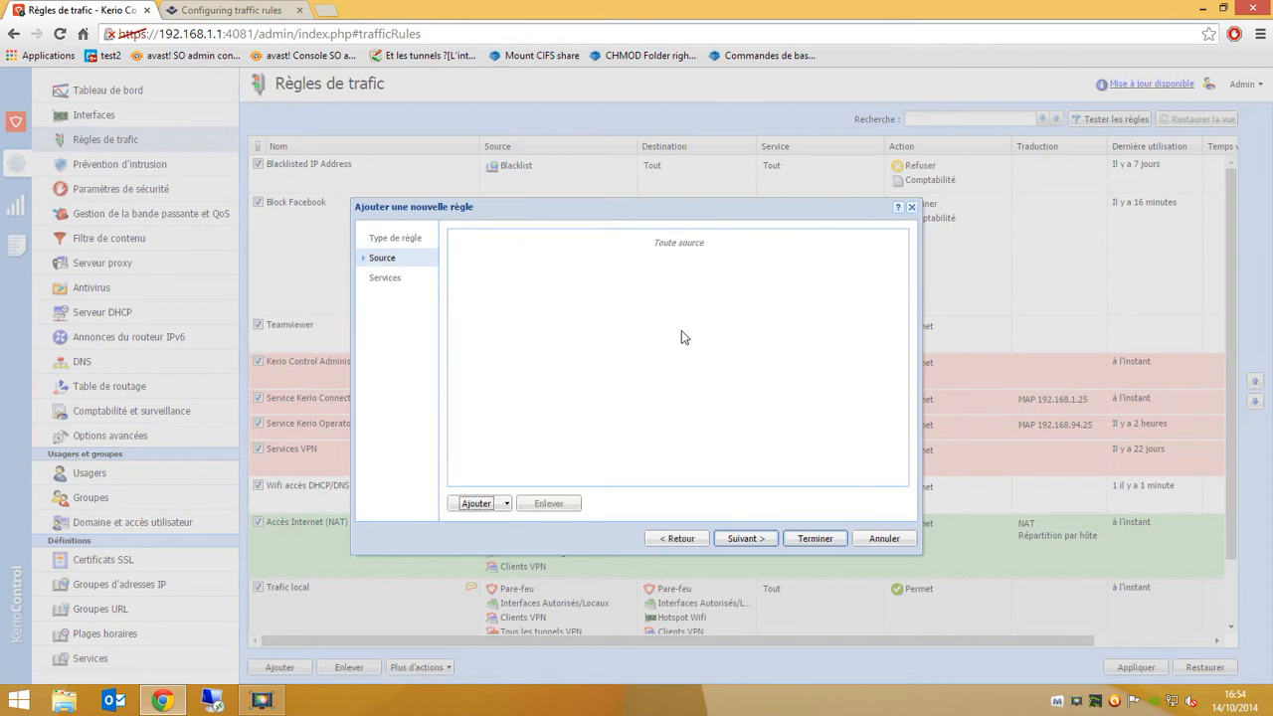
pyautogui.click(502, 506)
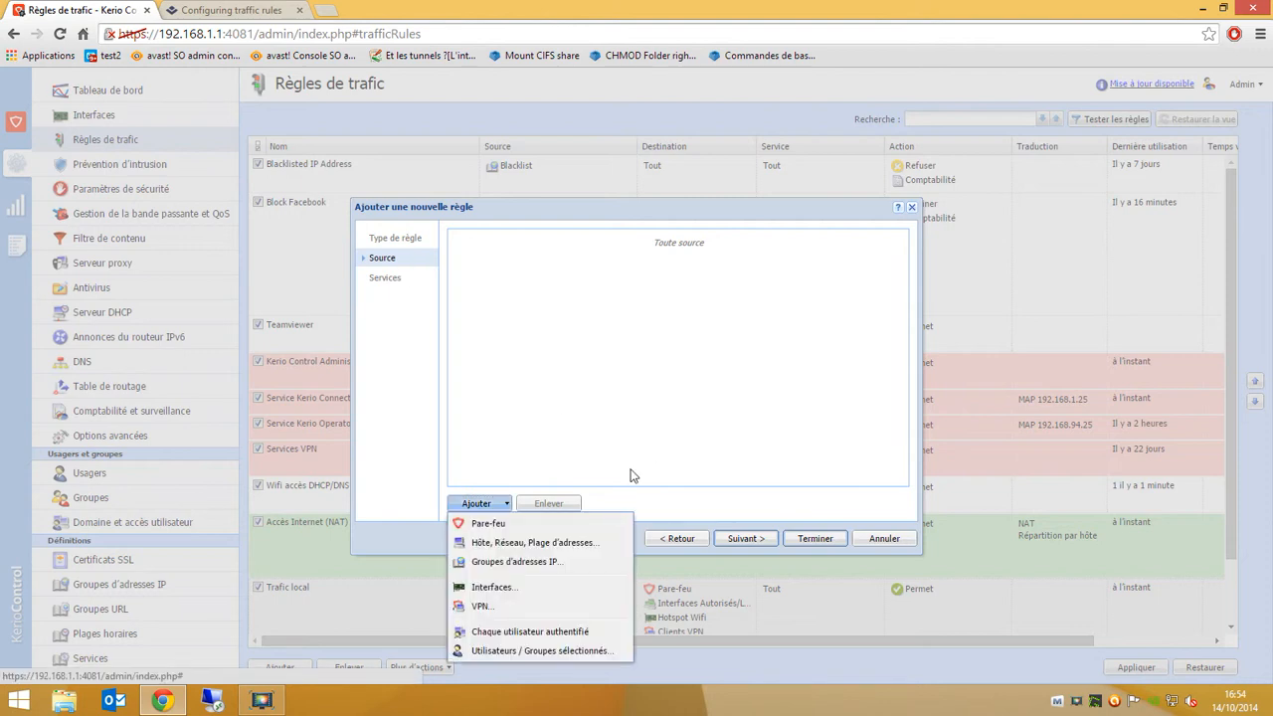
pyautogui.click(544, 591)
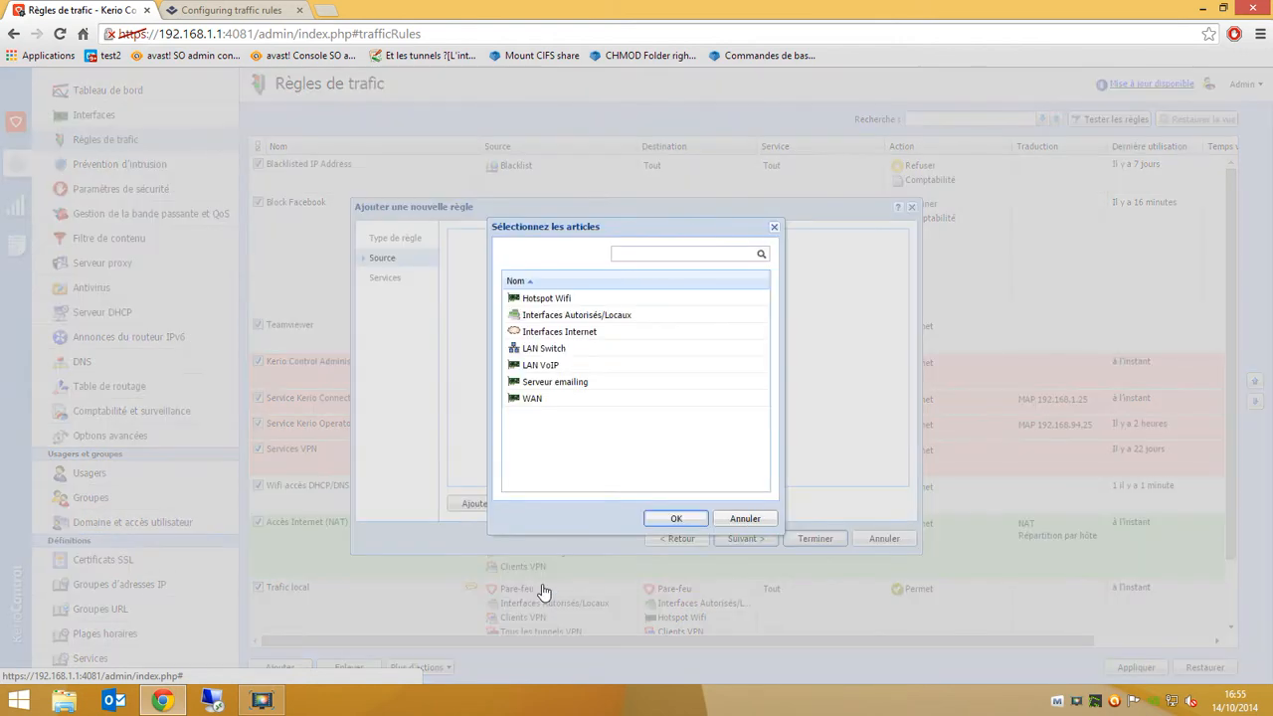
pyautogui.click(776, 227)
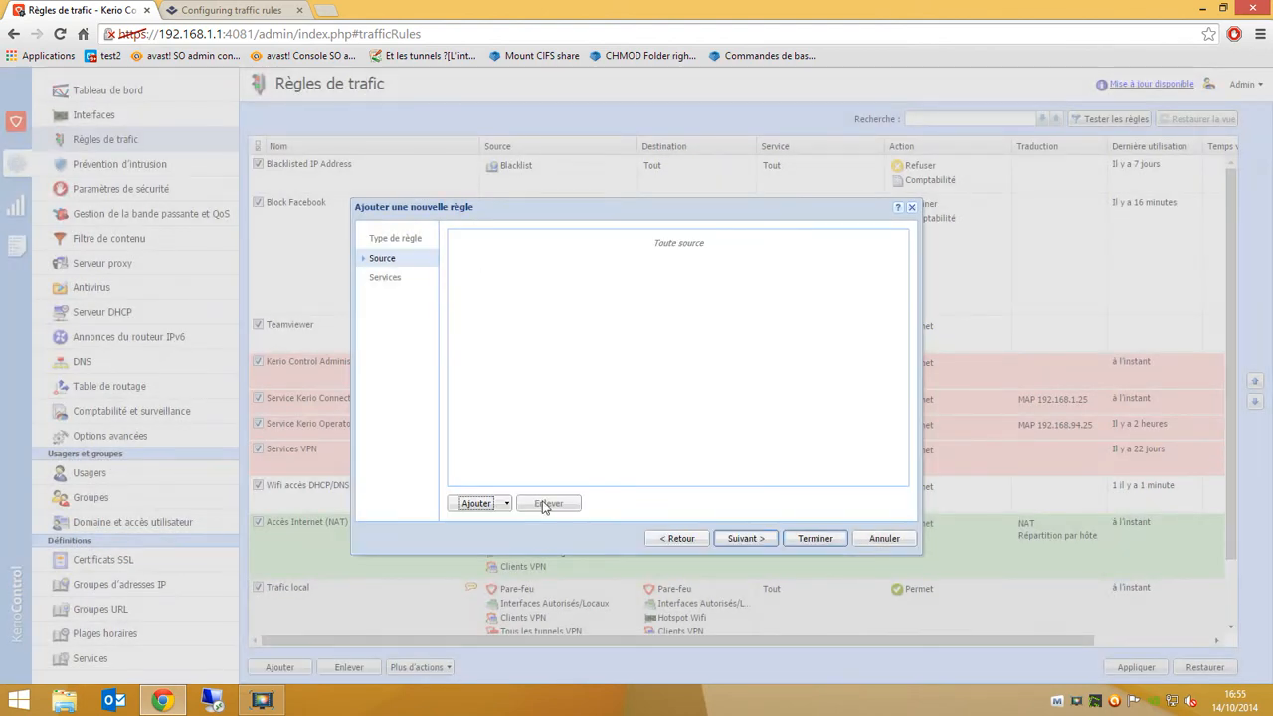
# Step: Add the host 192.168.1.25 as a source of the new rule
pyautogui.click(496, 504)
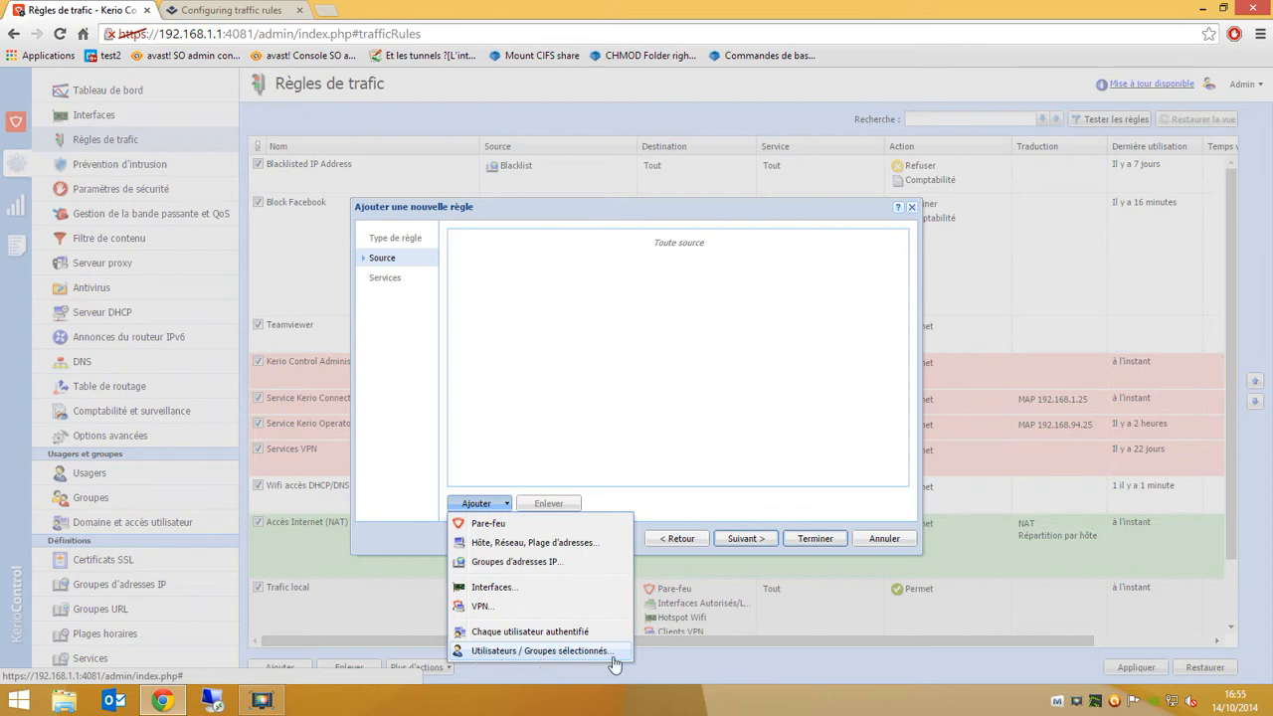
pyautogui.click(563, 545)
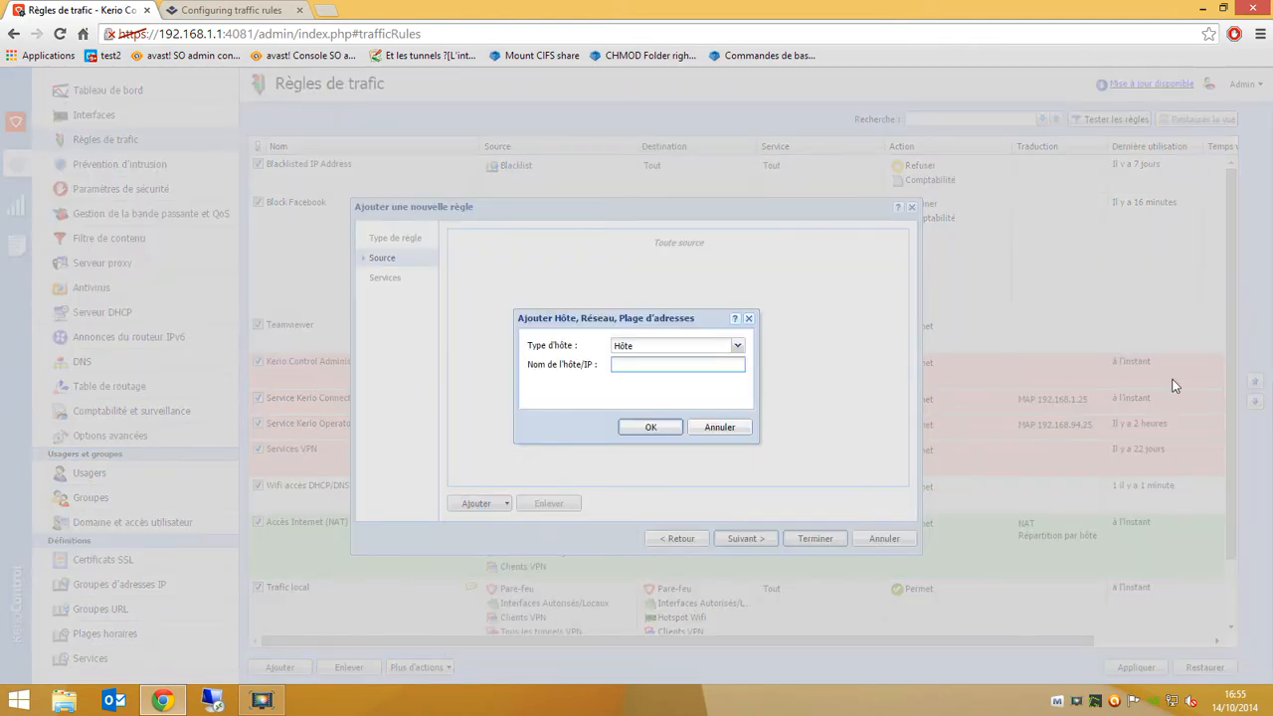
pyautogui.write('192.1638')
pyautogui.press('BackSpace')
pyautogui.press('BackSpace')
pyautogui.write('8.1.25')
pyautogui.click(672, 431)
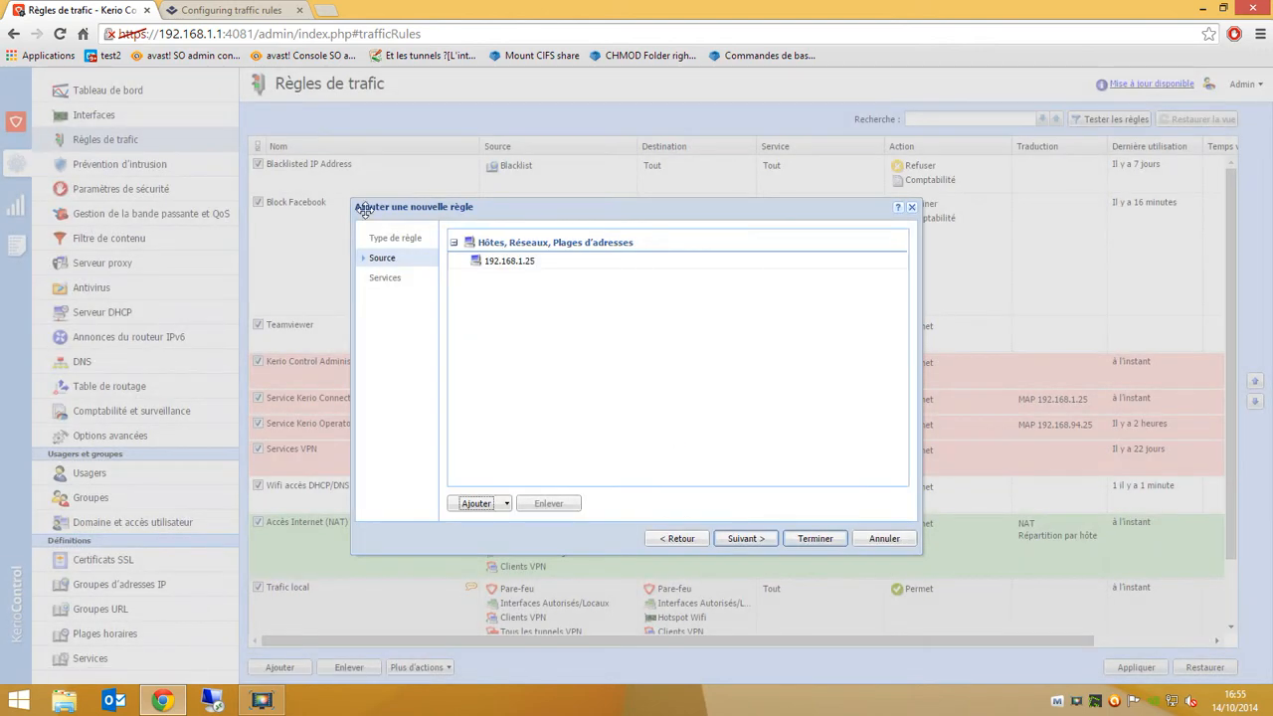
# Step: View the services available for the new rule without choosing any, and cancel the rule's creation
pyautogui.click(391, 281)
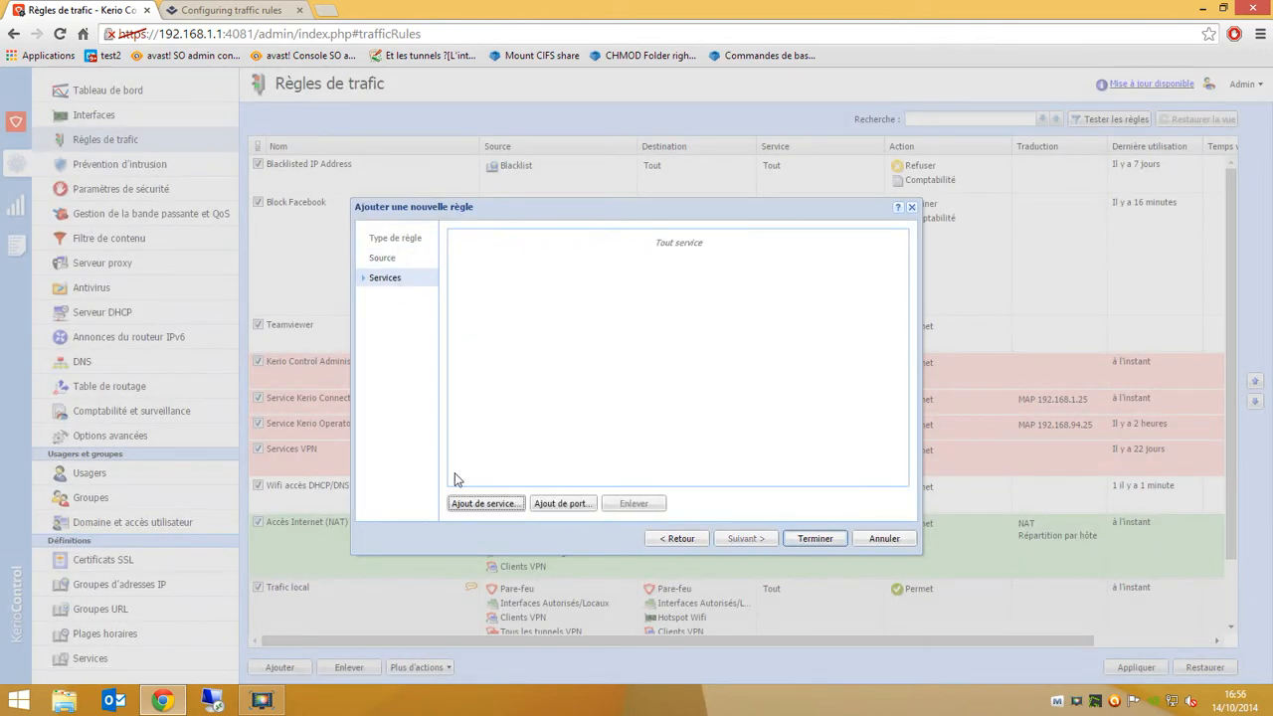
pyautogui.click(494, 509)
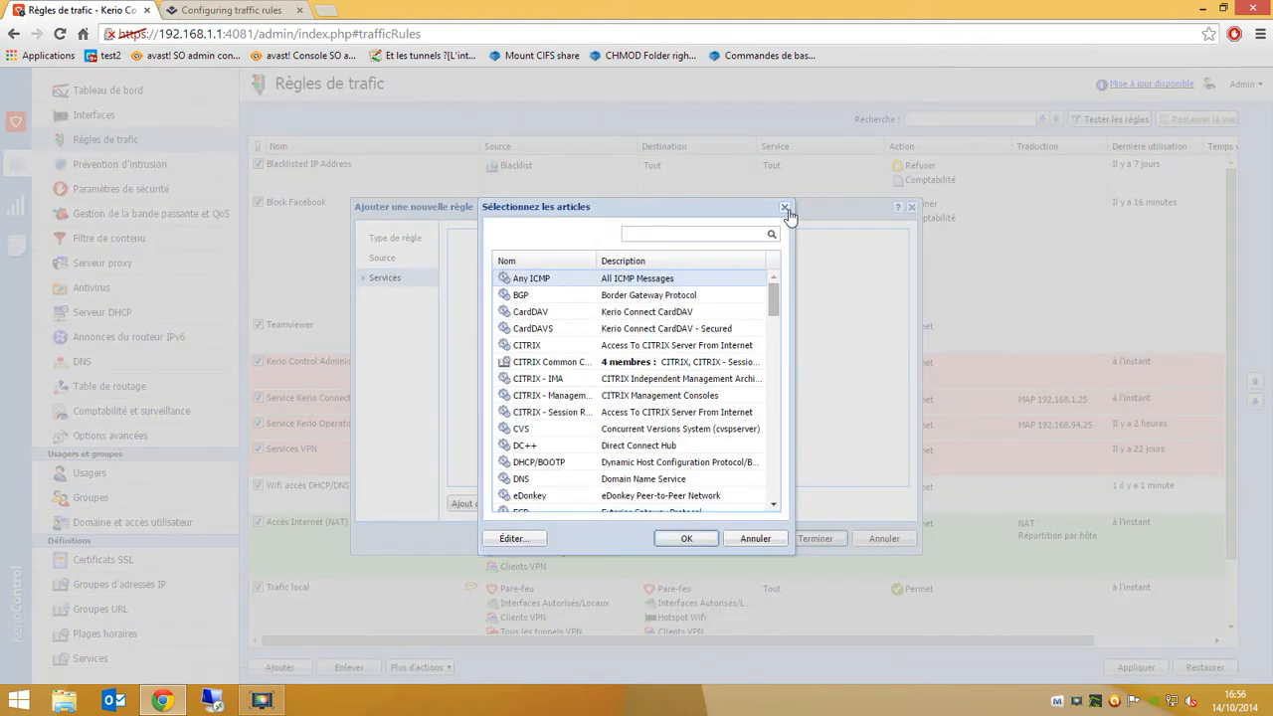
pyautogui.click(786, 209)
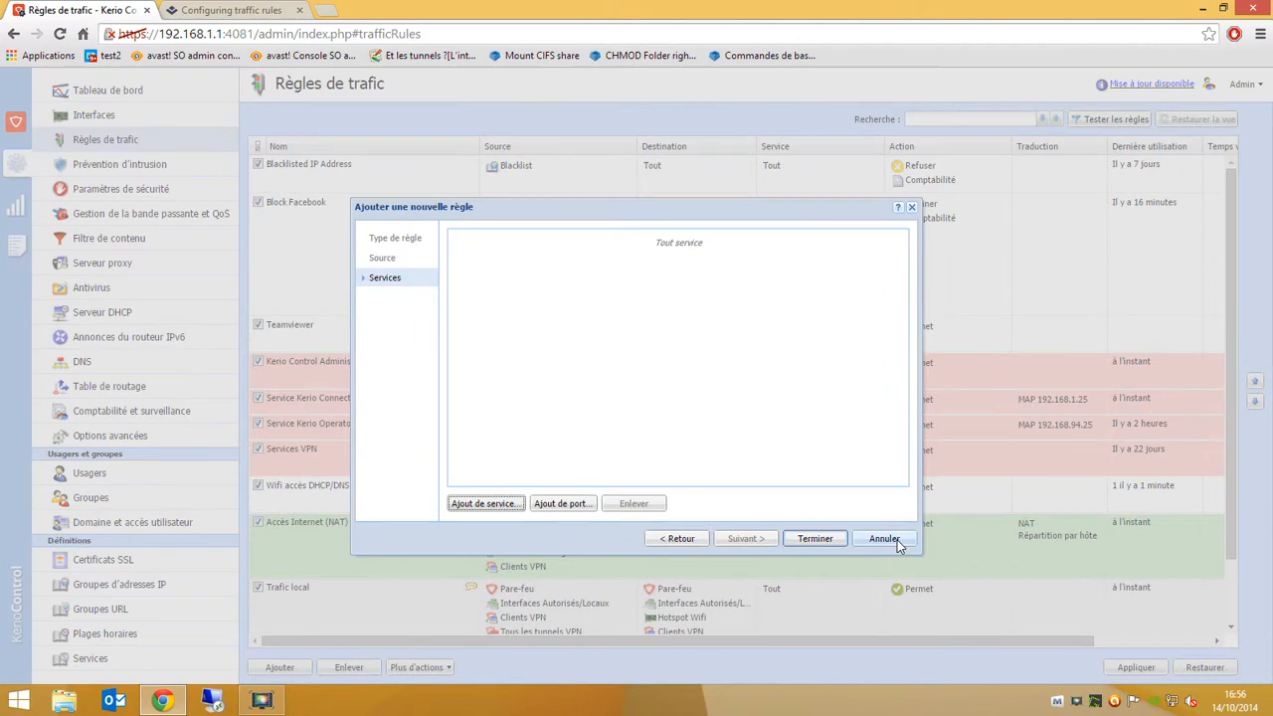
pyautogui.click(897, 540)
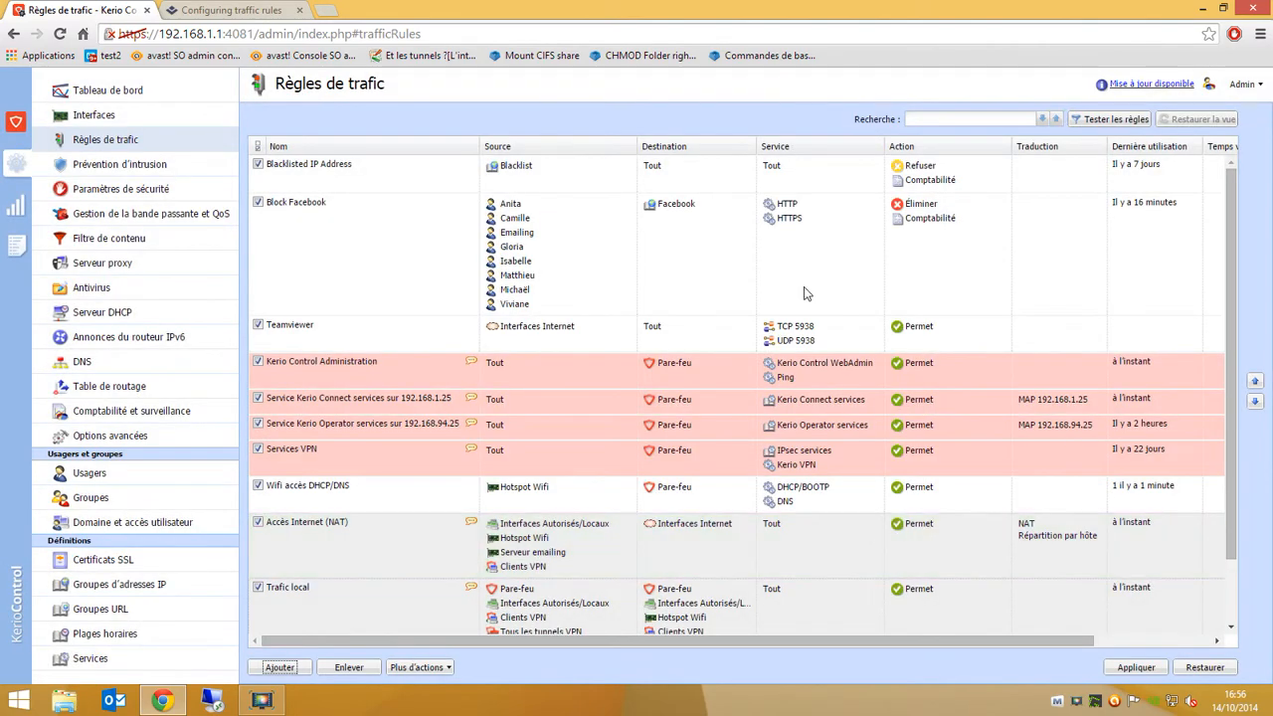
# Step: Examine the traffic rules Bloquer un autre trafic, Trafic coupe feu, Trafic local and Accès Internet (NAT)
pyautogui.scroll(-2, 828, 266)
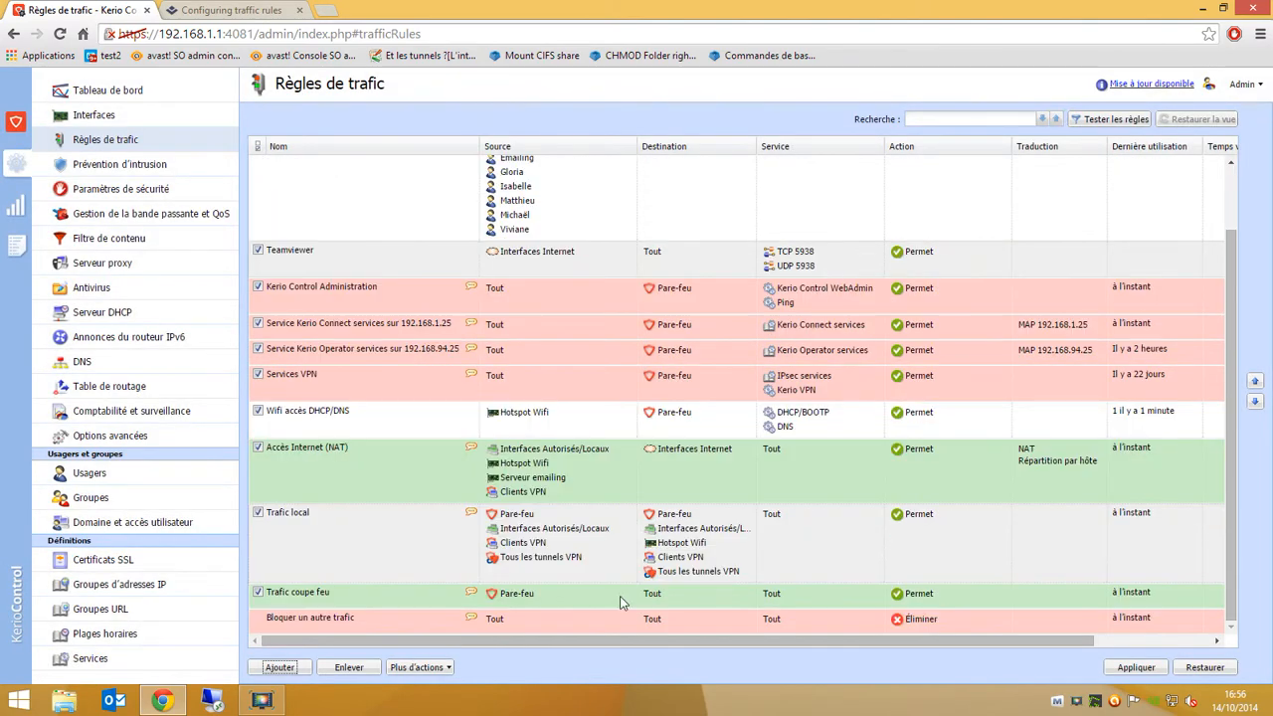
pyautogui.click(542, 625)
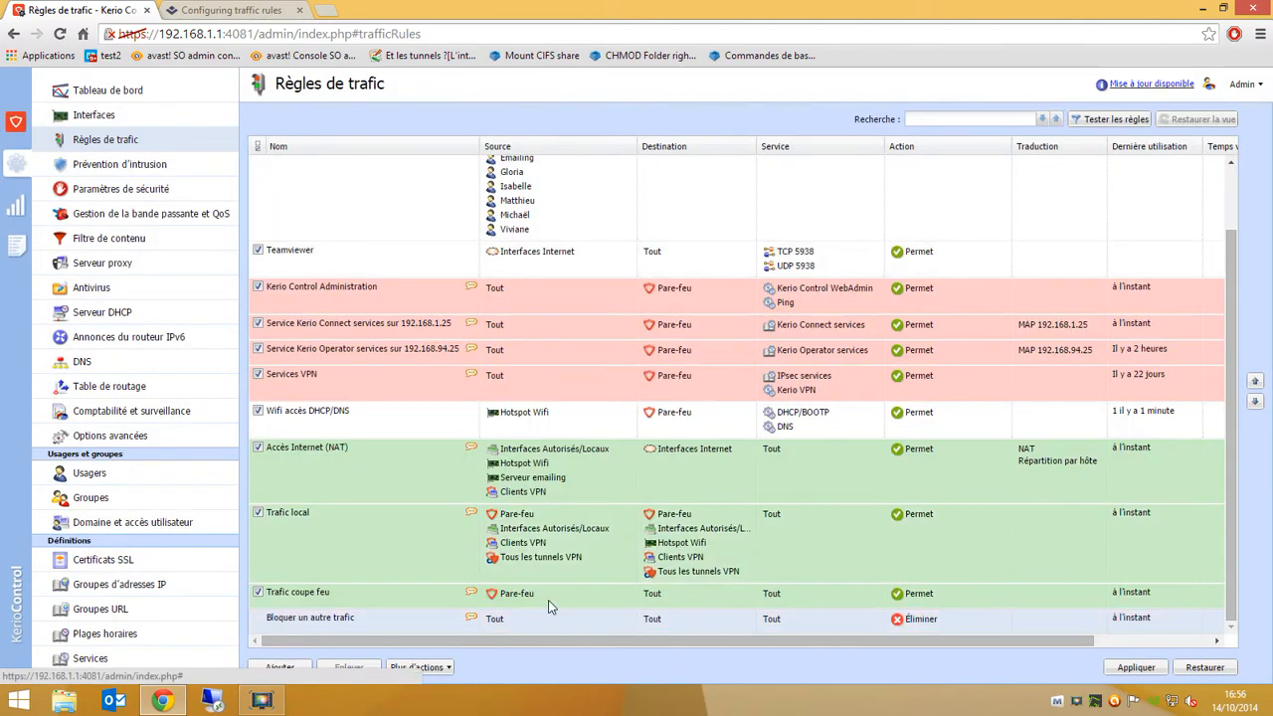
pyautogui.click(549, 604)
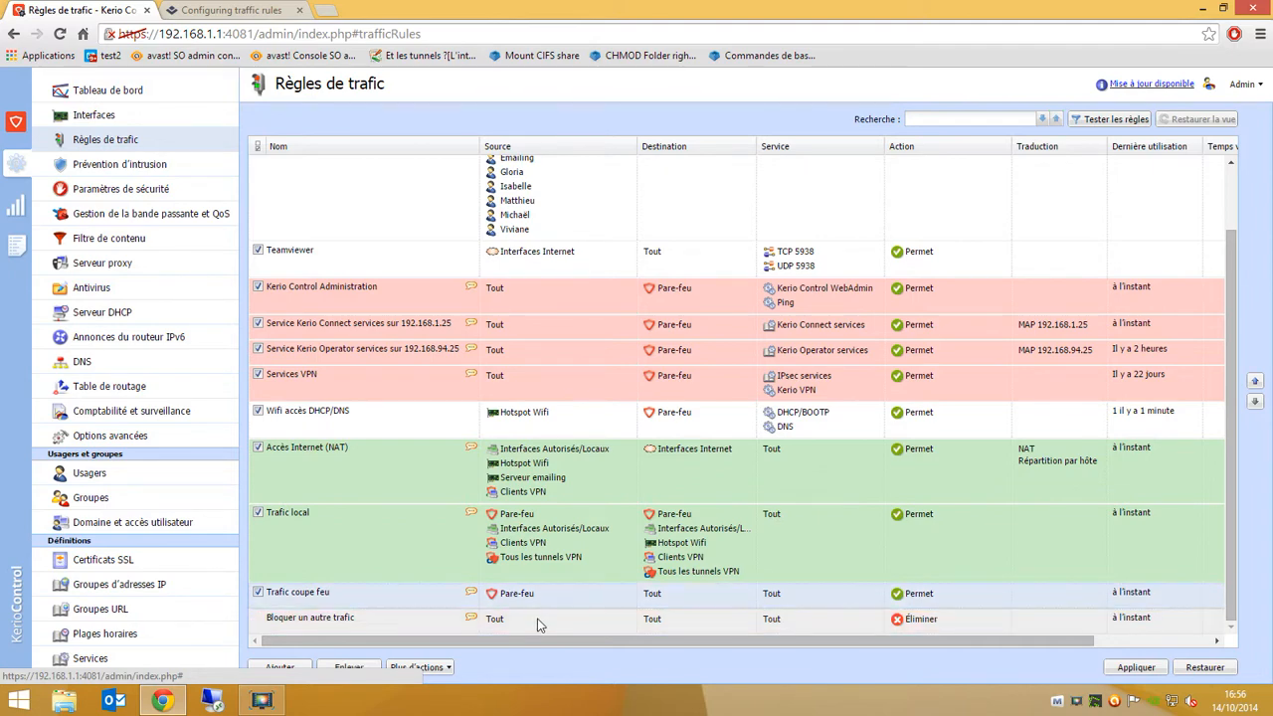
pyautogui.click(542, 554)
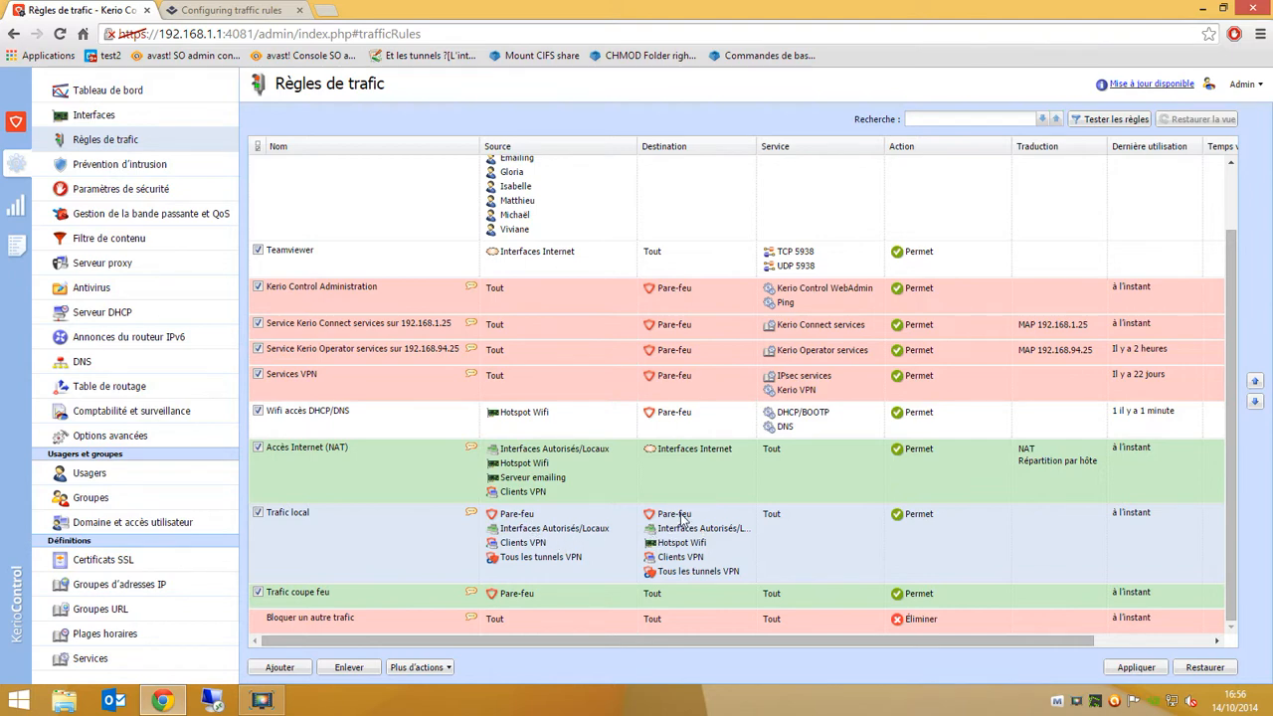
pyautogui.click(598, 468)
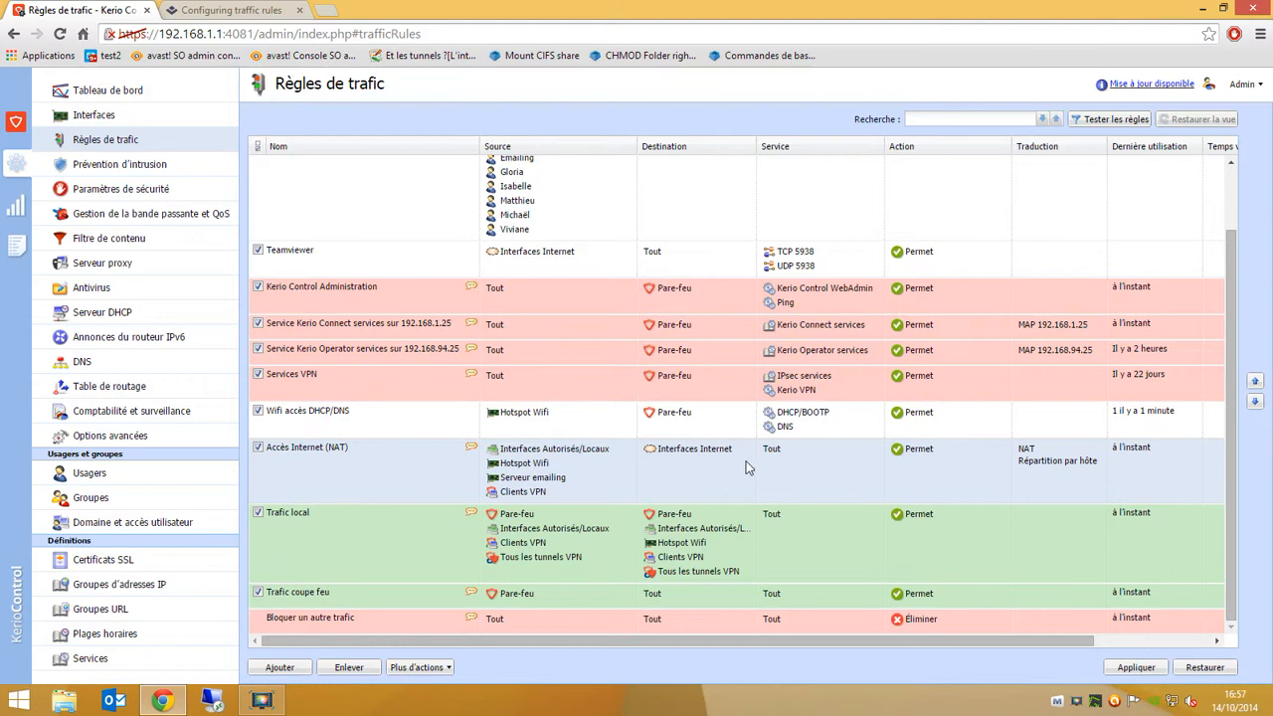
# Step: Open the Interfaces page without saving the traffic rule changes, and examine WAN in the Interfaces Internet group
pyautogui.click(129, 119)
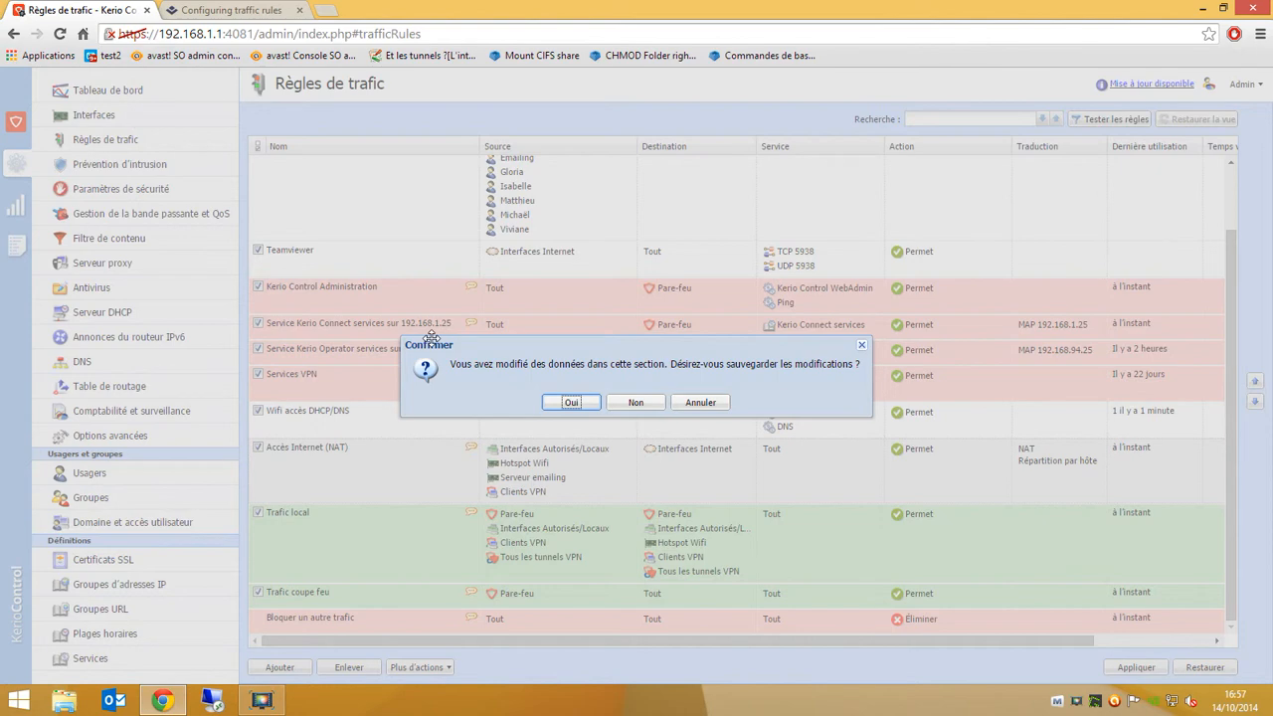
pyautogui.click(625, 404)
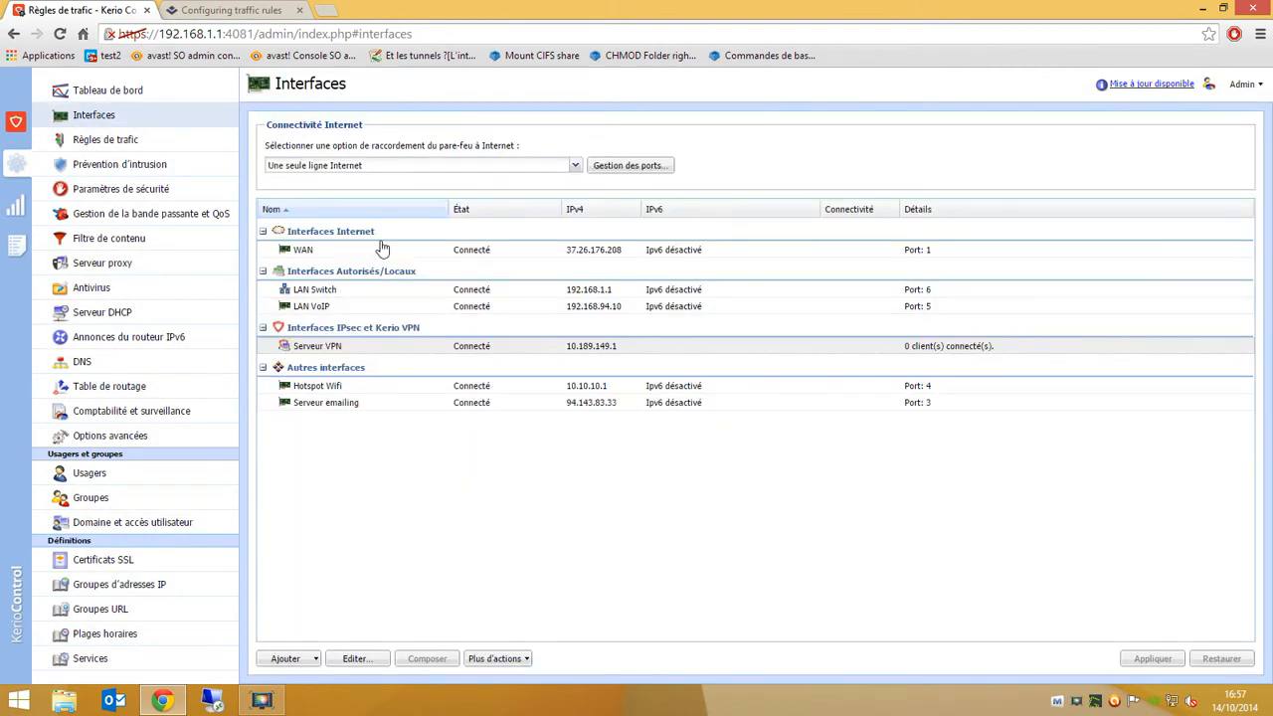
pyautogui.click(296, 235)
pyautogui.click(297, 239)
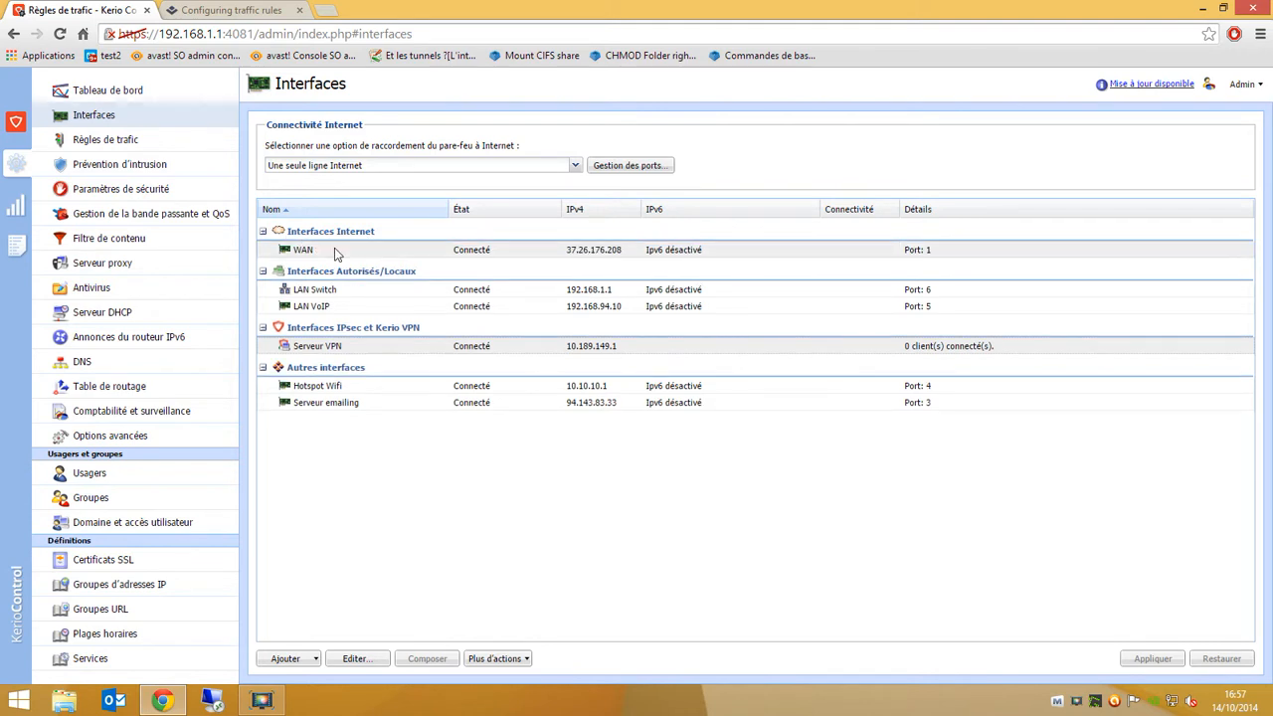
pyautogui.click(334, 252)
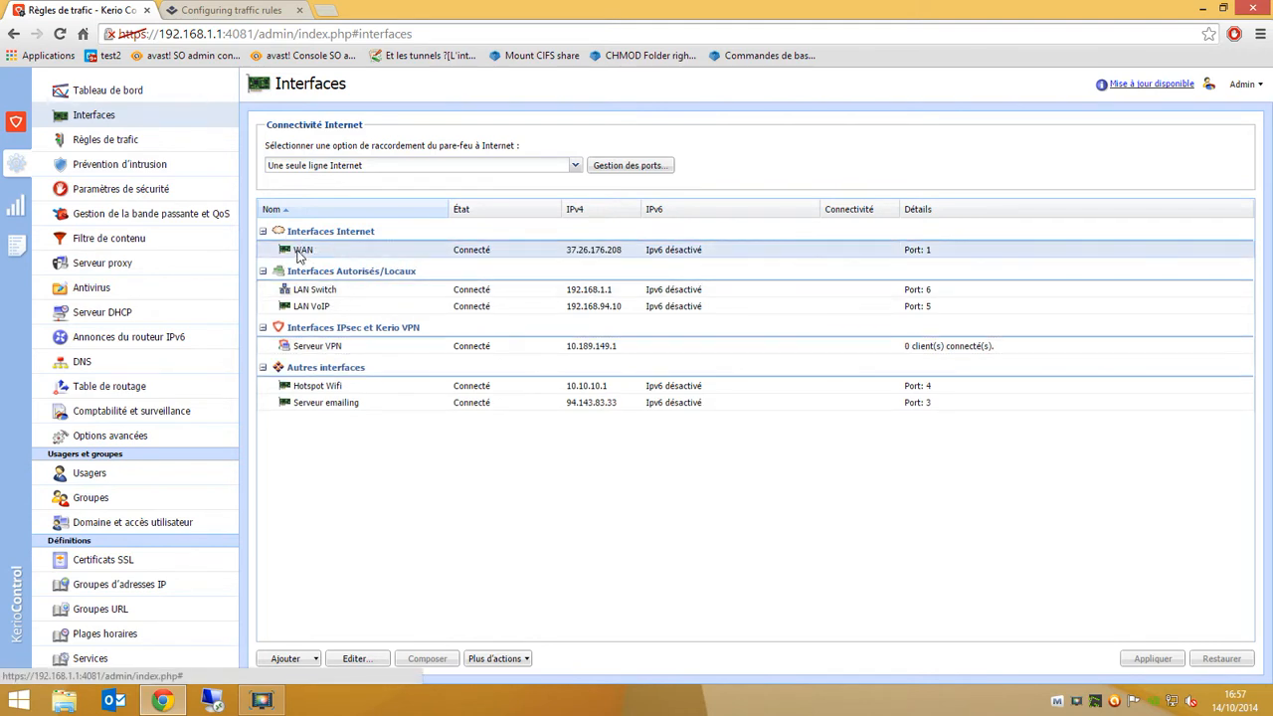
# Step: Examine the LAN Switch, LAN VoIP, Serveur VPN, Hotspot Wifi and Serveur emailing interfaces within their groups
pyautogui.click(343, 293)
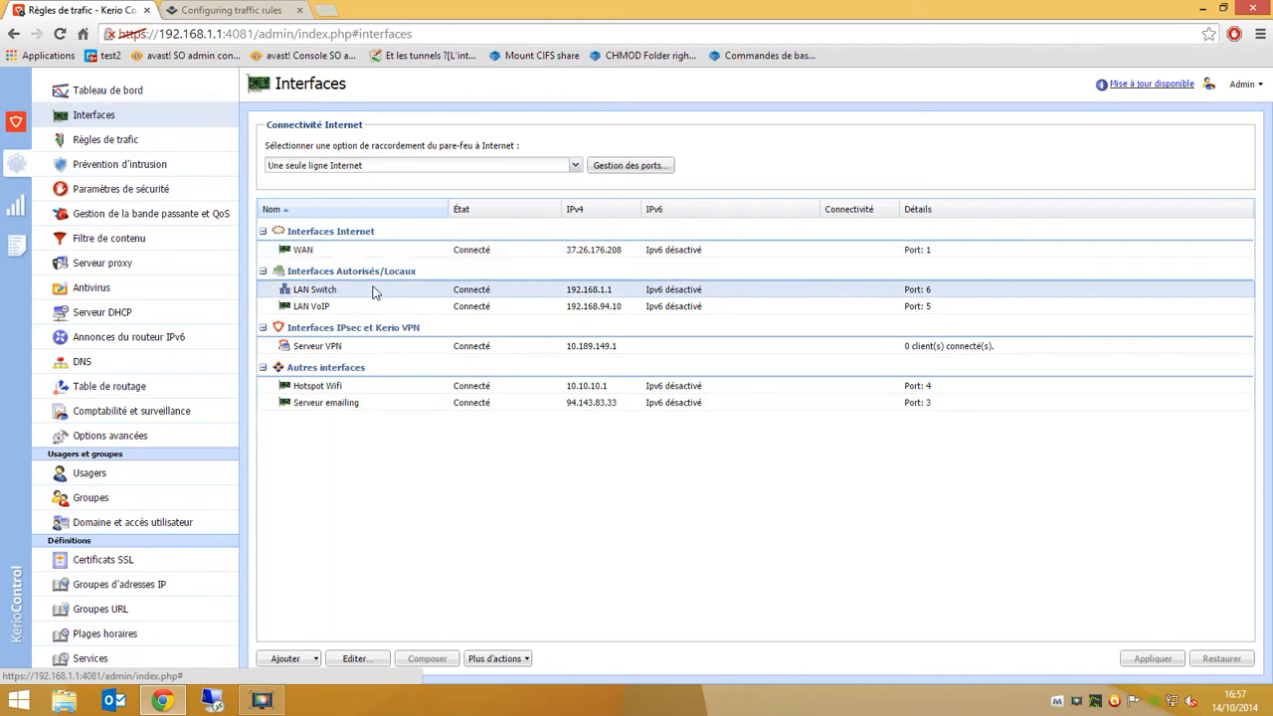
pyautogui.click(336, 307)
pyautogui.click(341, 293)
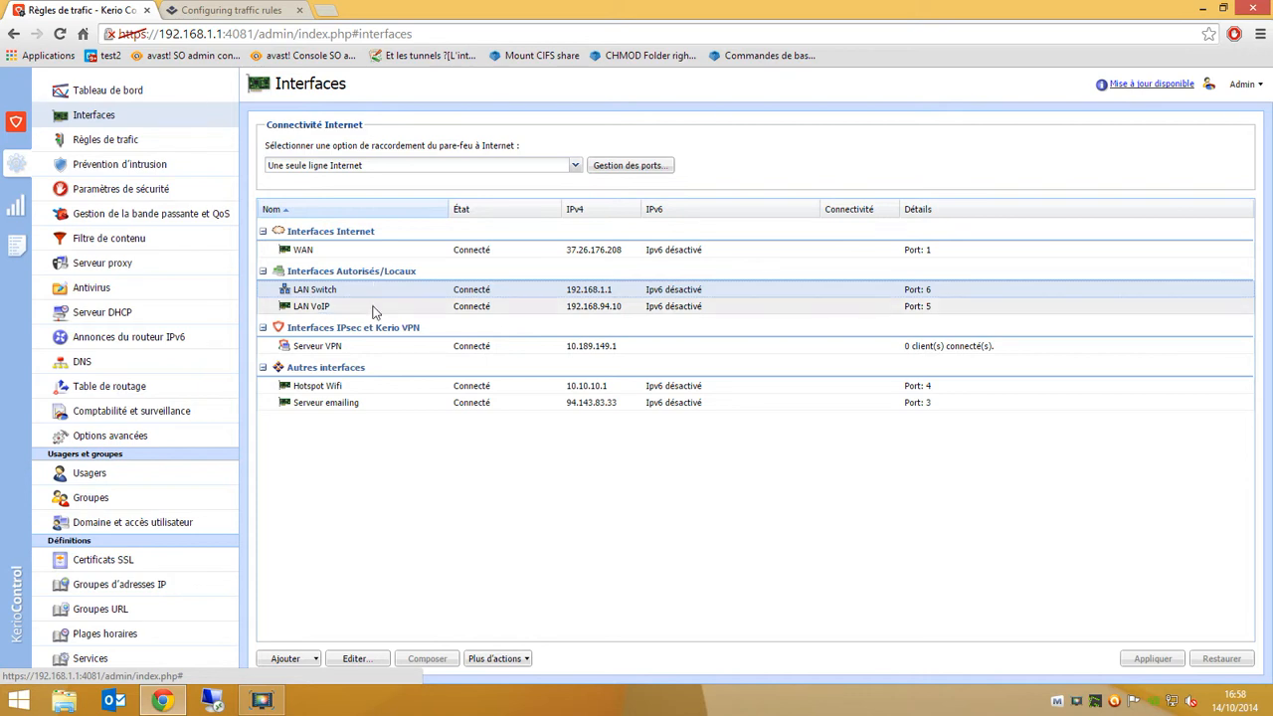
pyautogui.click(376, 304)
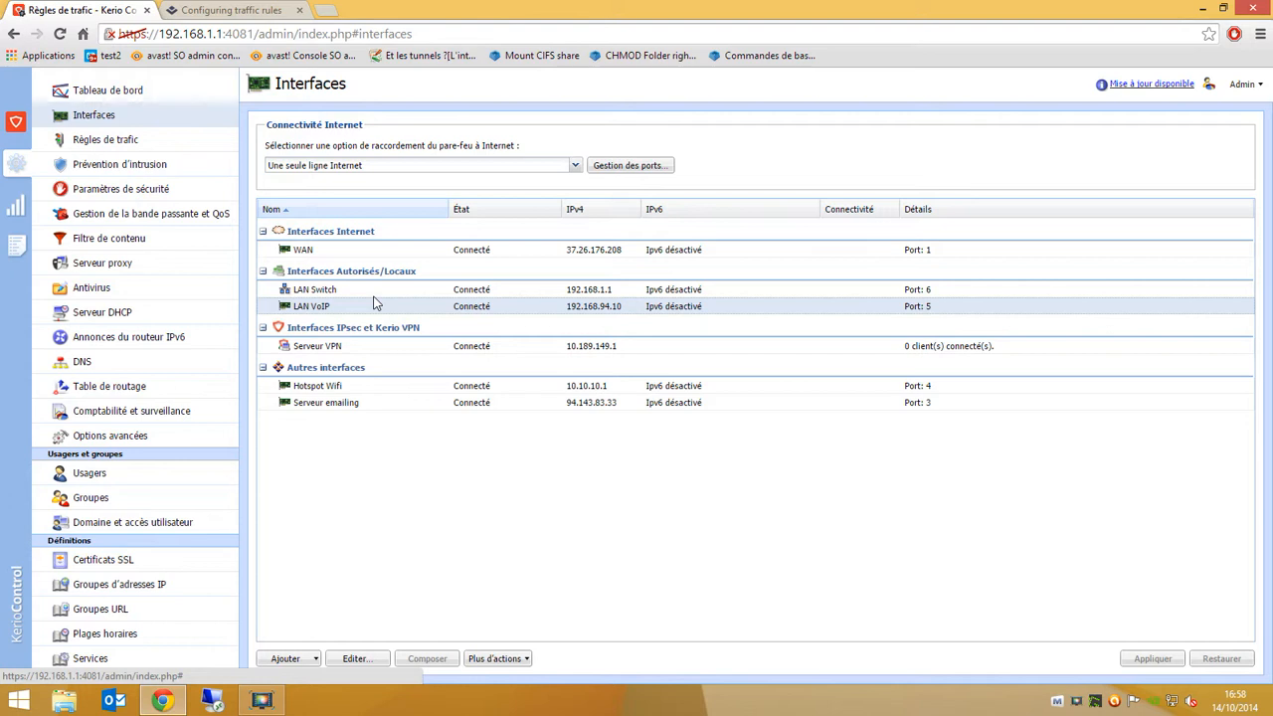
pyautogui.click(397, 345)
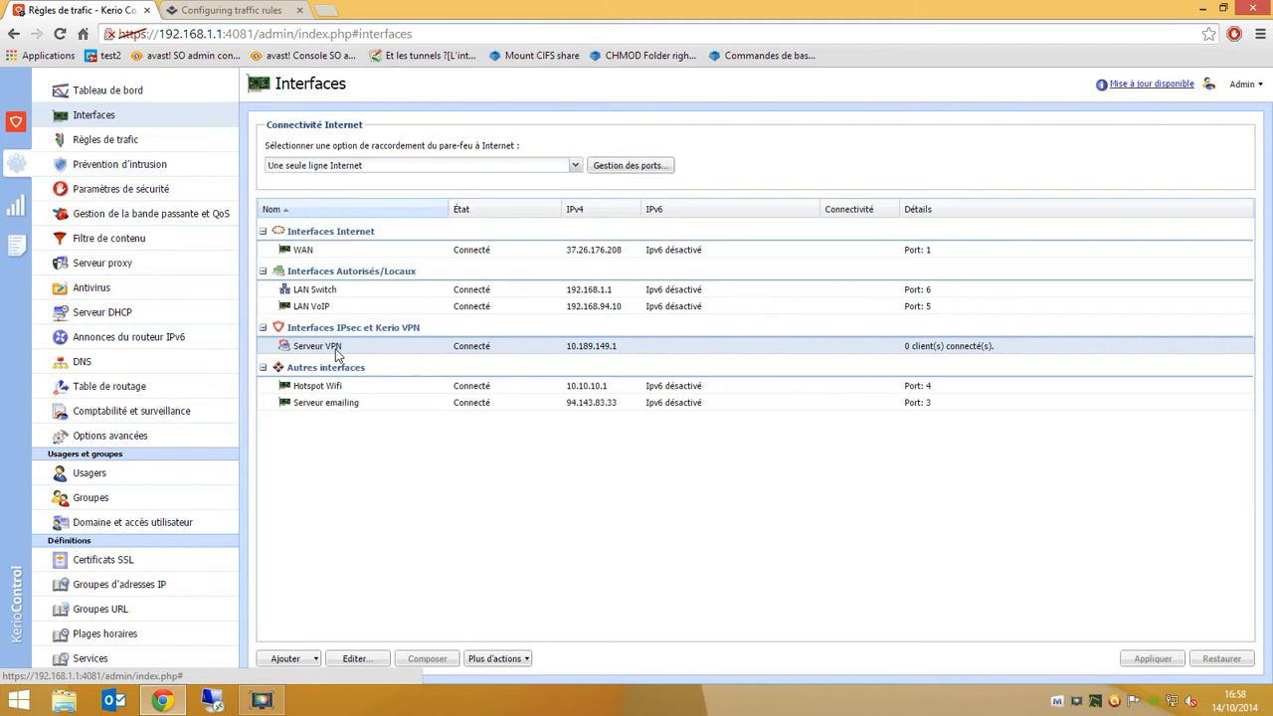
pyautogui.click(346, 384)
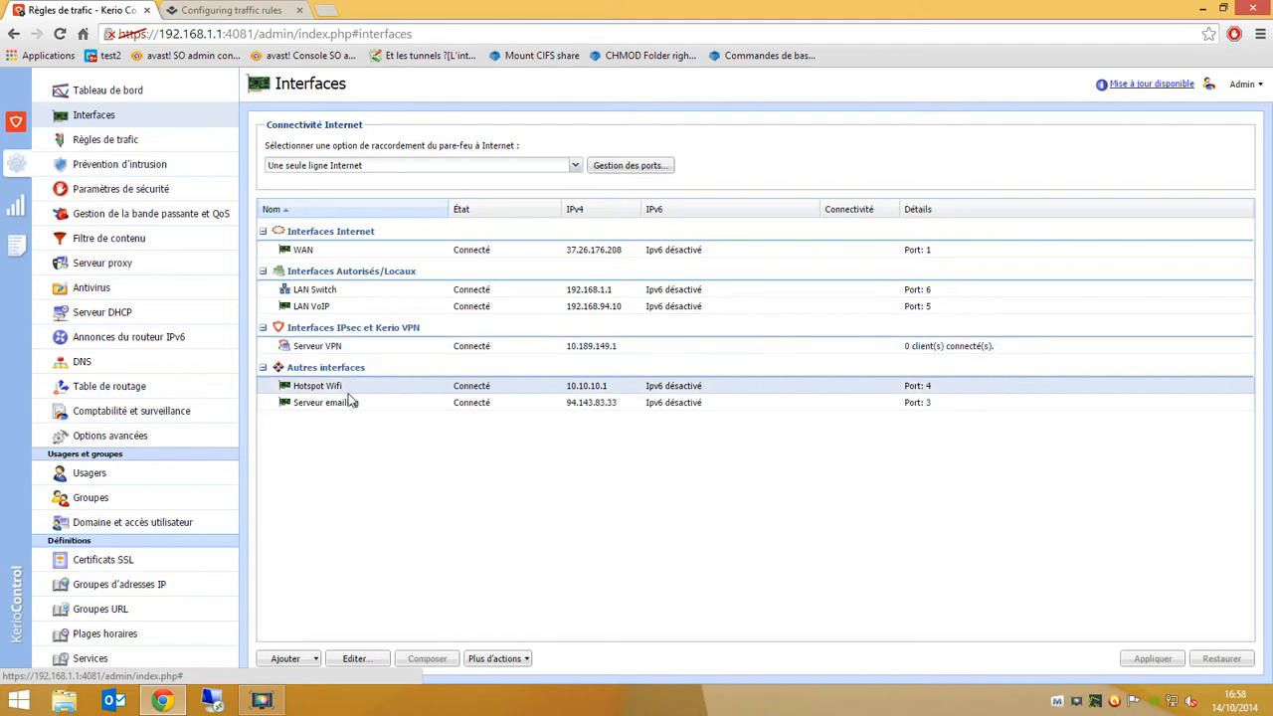
pyautogui.click(347, 398)
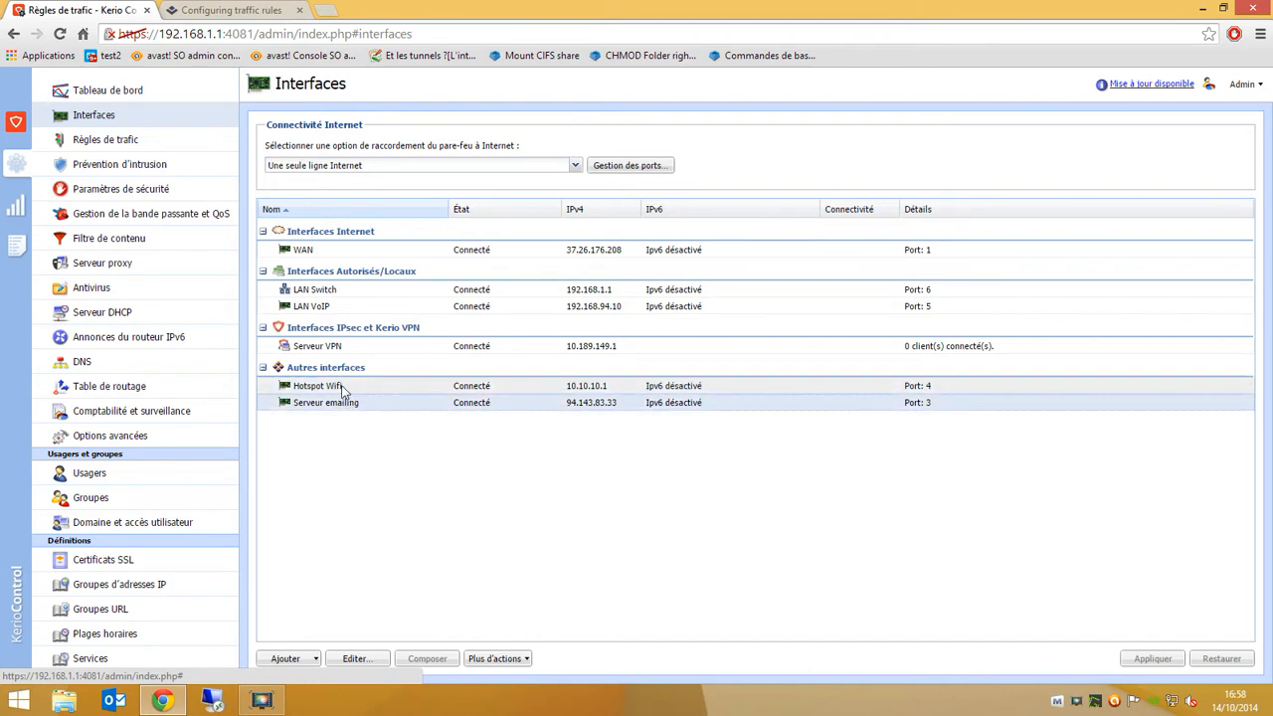
pyautogui.press('Up')
# Step: Revisit the traffic rules, open the Filtre de contenu page and look through its list of content rules
pyautogui.click(96, 140)
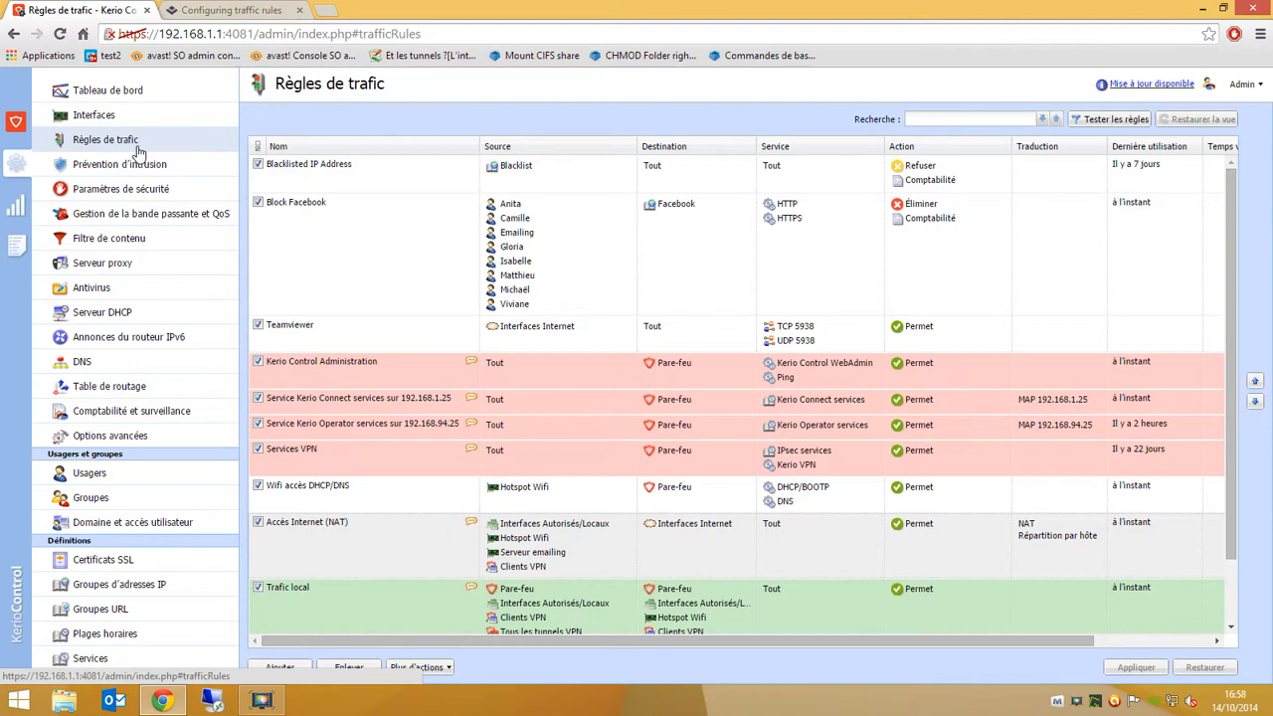
pyautogui.click(109, 238)
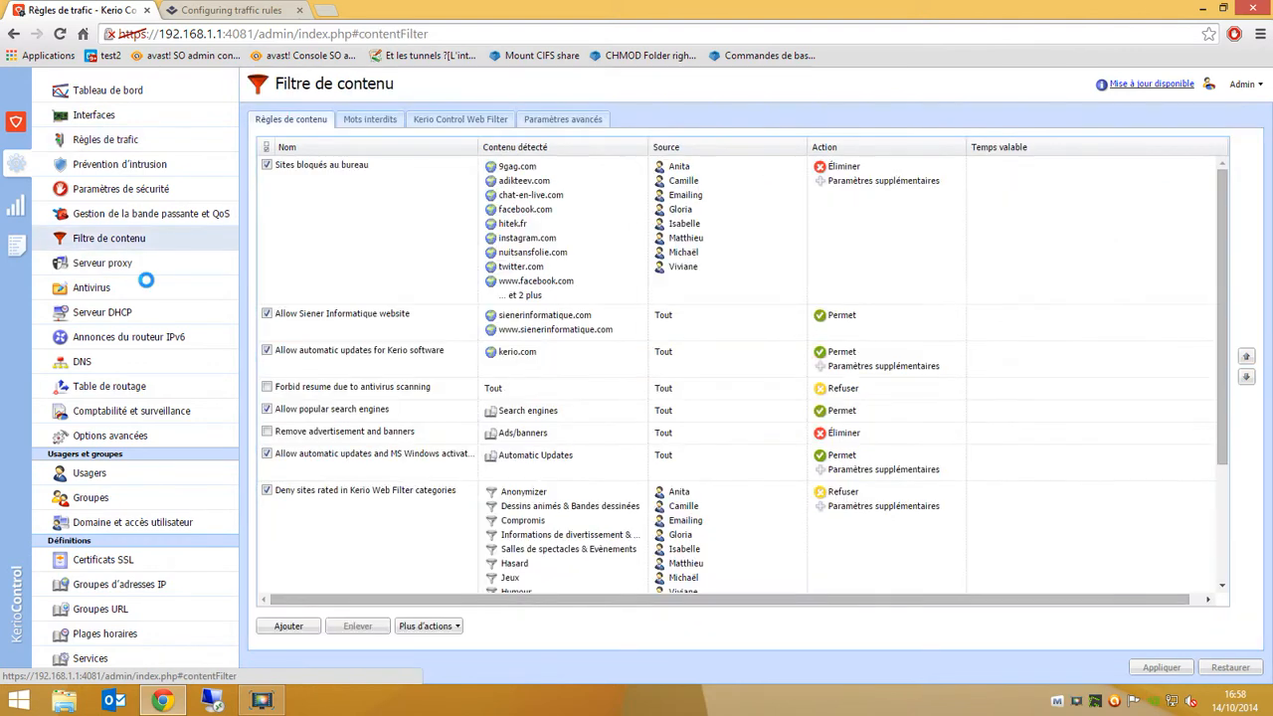
pyautogui.click(435, 275)
pyautogui.click(737, 321)
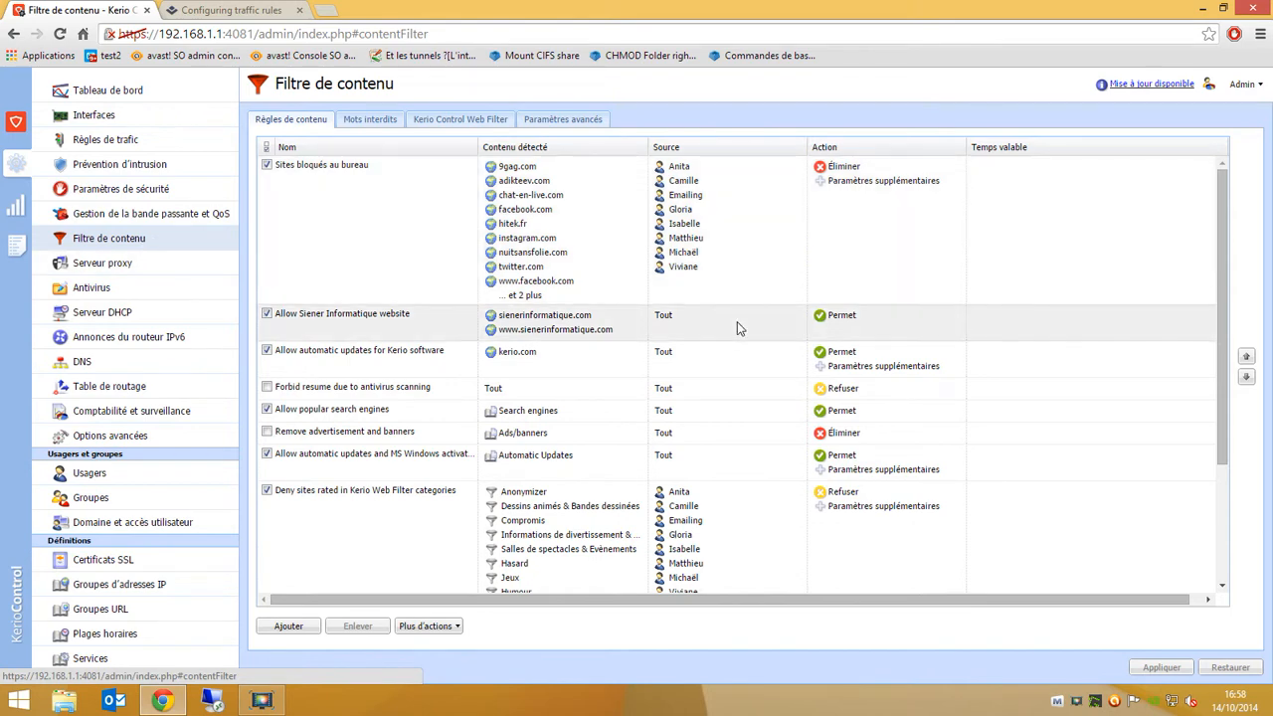
pyautogui.scroll(-3, 804, 295)
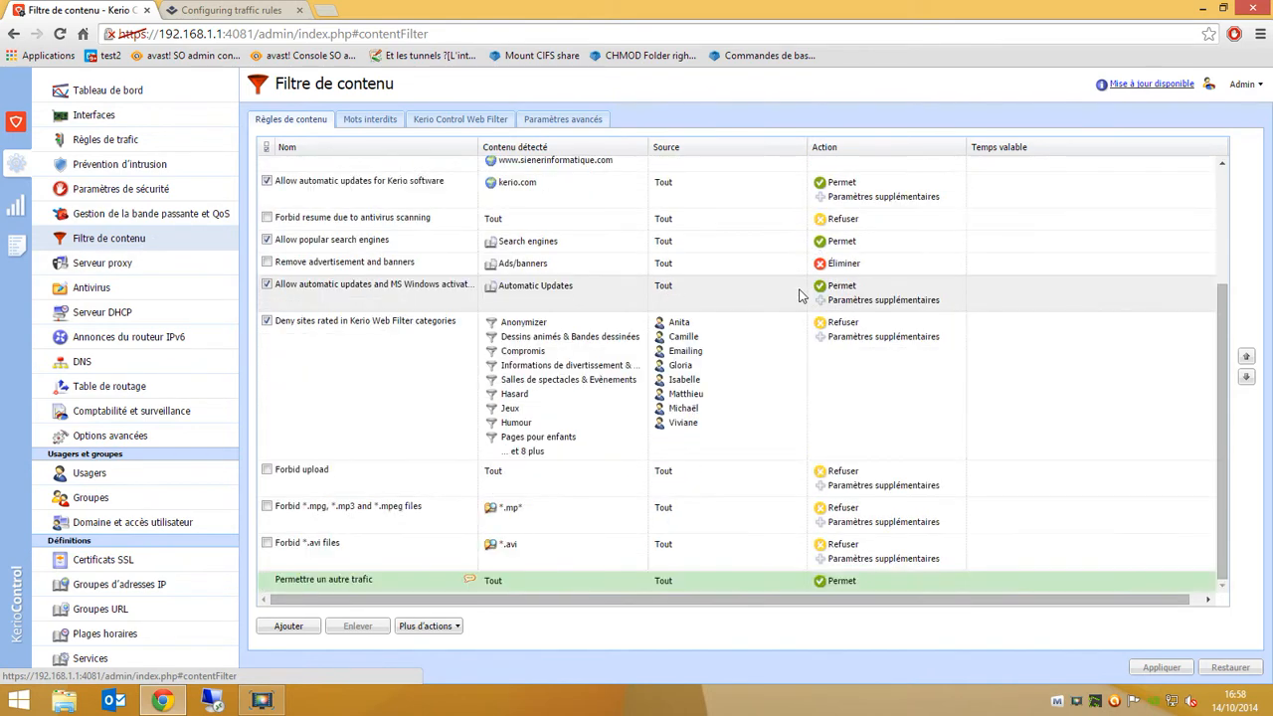
pyautogui.scroll(3, 800, 293)
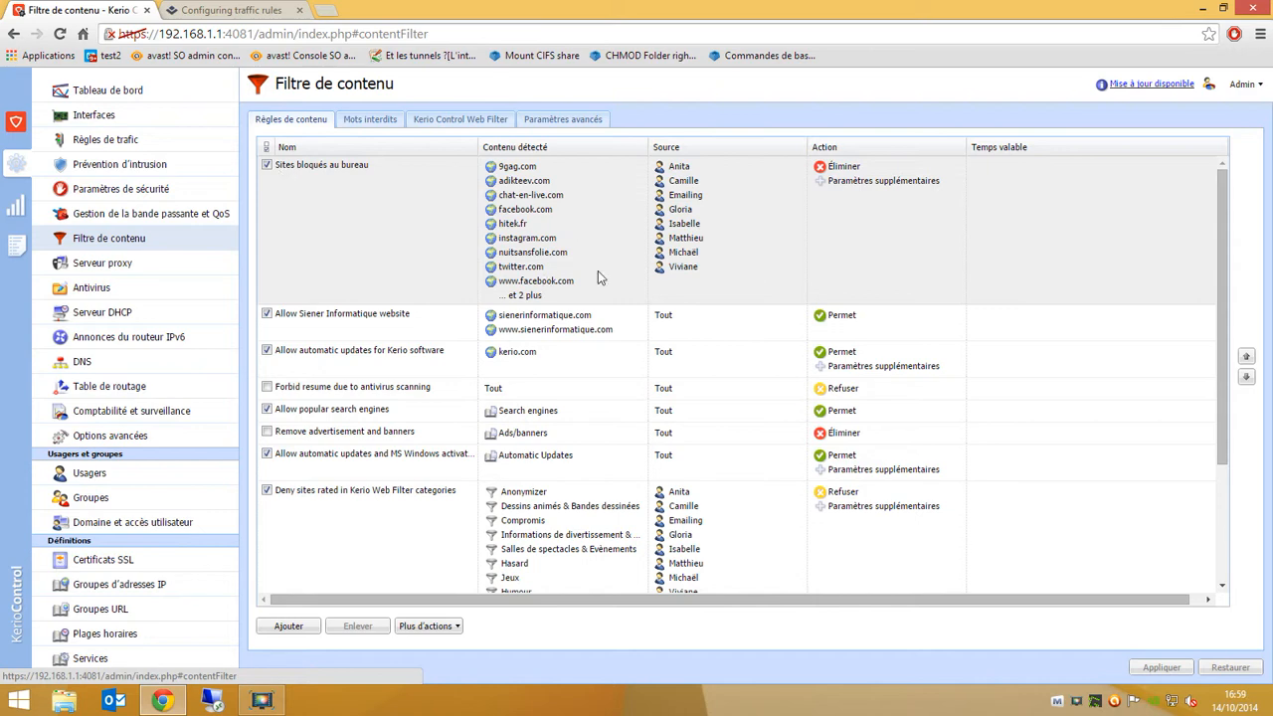
# Step: Select the content rule Deny sites rated in Kerio Web Filter categories and examine its categories and sources
pyautogui.scroll(-1, 606, 275)
pyautogui.scroll(-1, 609, 271)
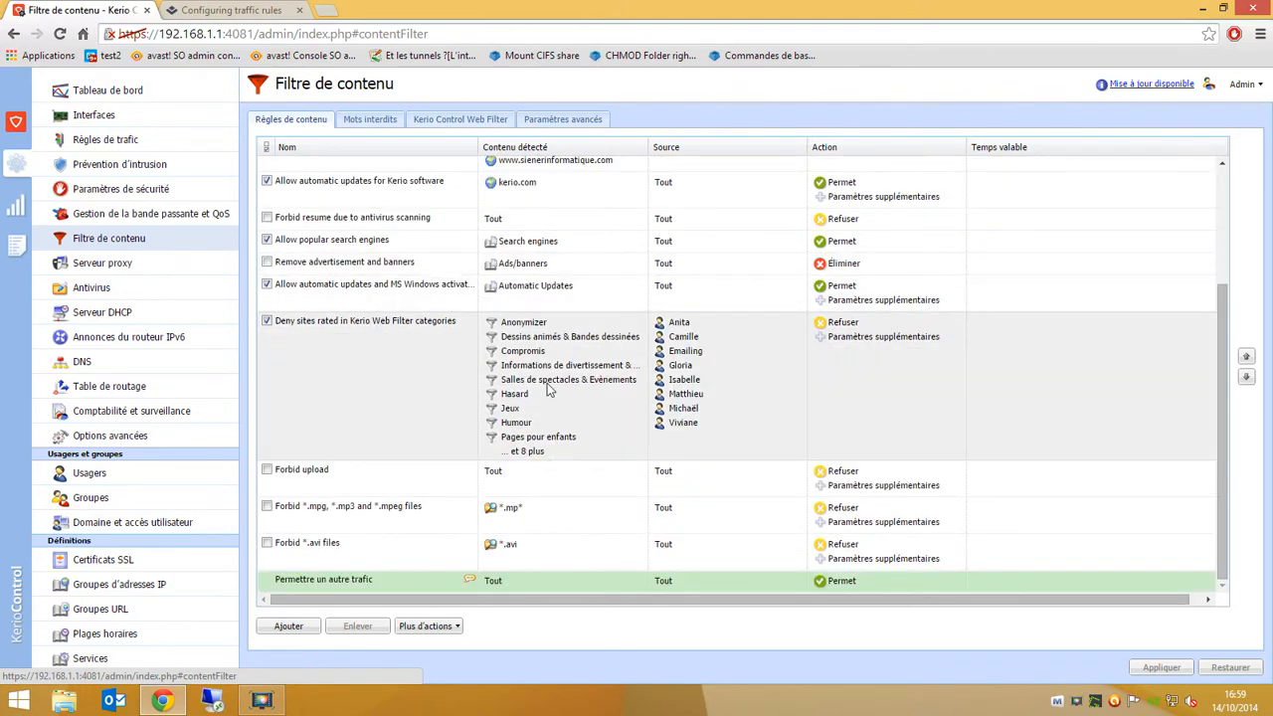
pyautogui.click(362, 378)
pyautogui.scroll(1, 654, 289)
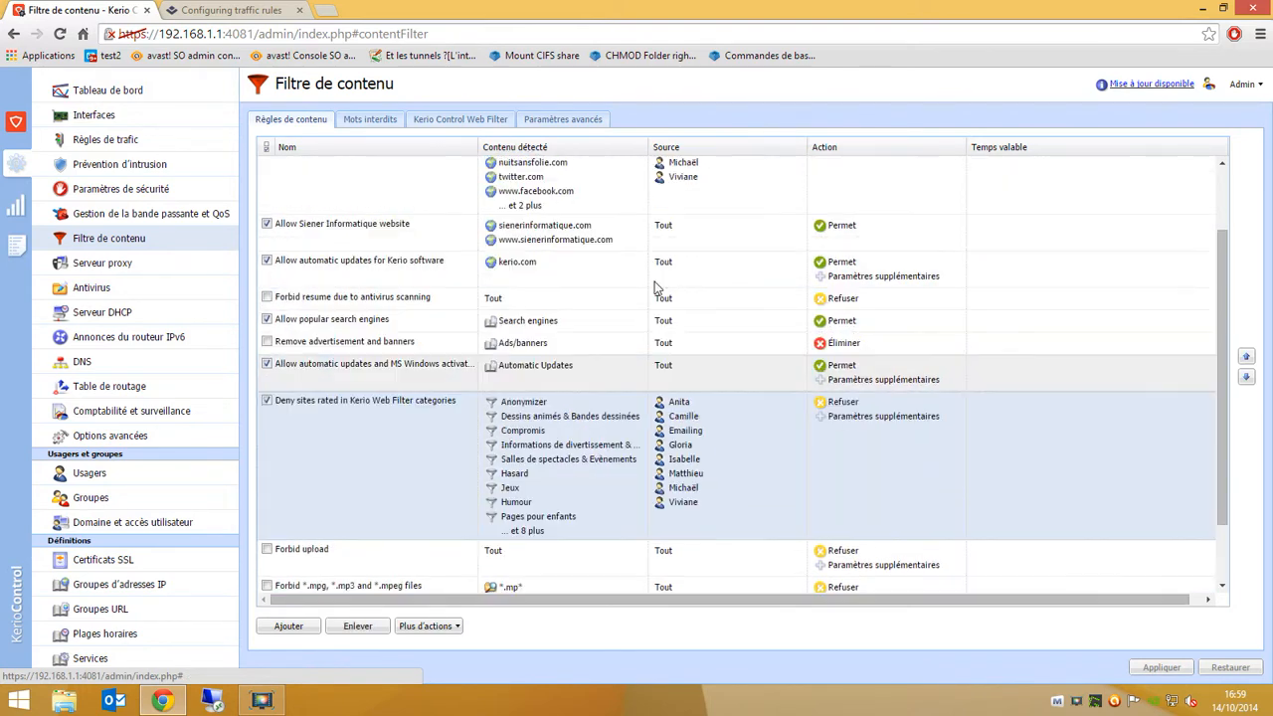
# Step: Examine the content rules Allow automatic updates for Kerio software and Allow Siener Informatique website, including their sources and actions
pyautogui.scroll(1, 654, 288)
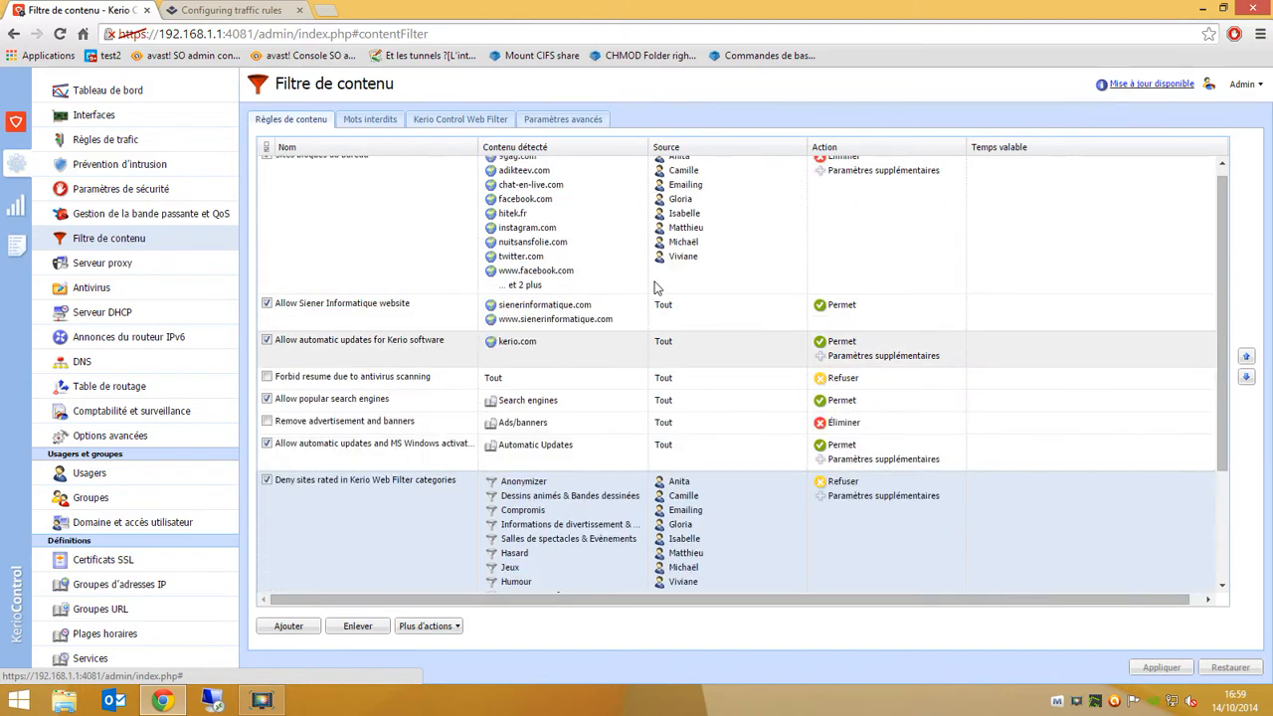
pyautogui.click(539, 338)
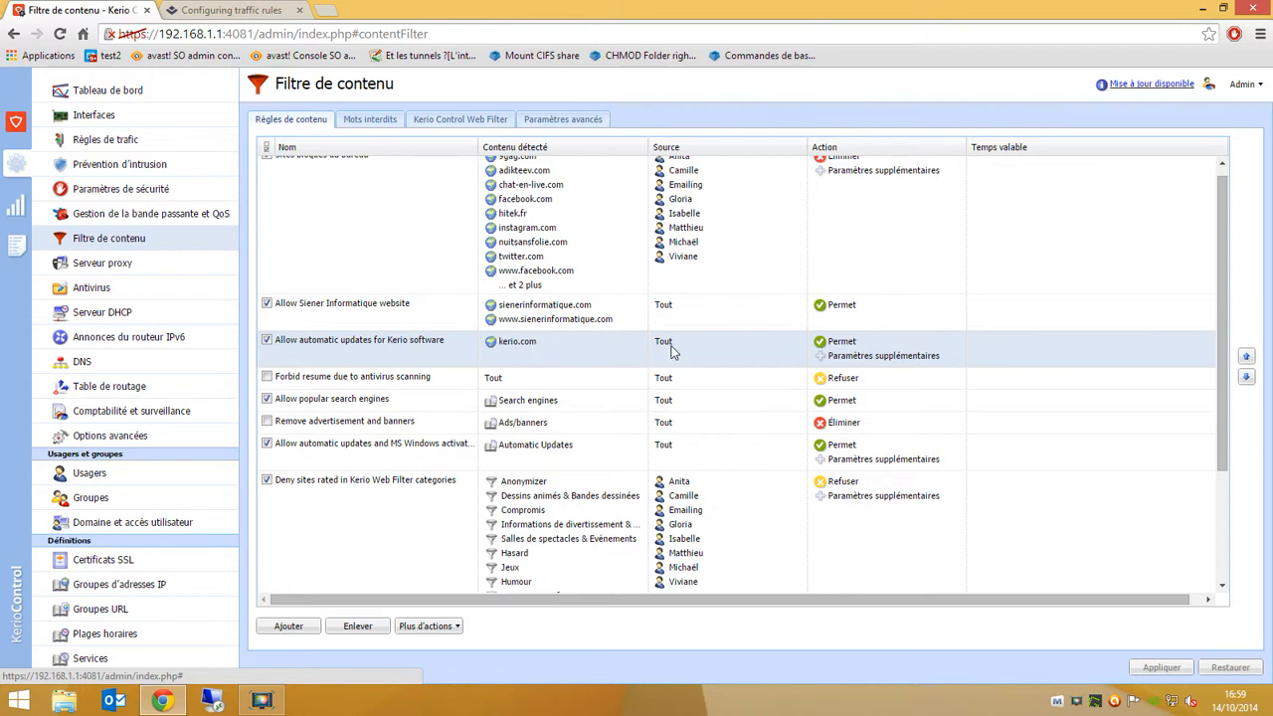
pyautogui.moveTo(835, 355)
pyautogui.rightClick(860, 352)
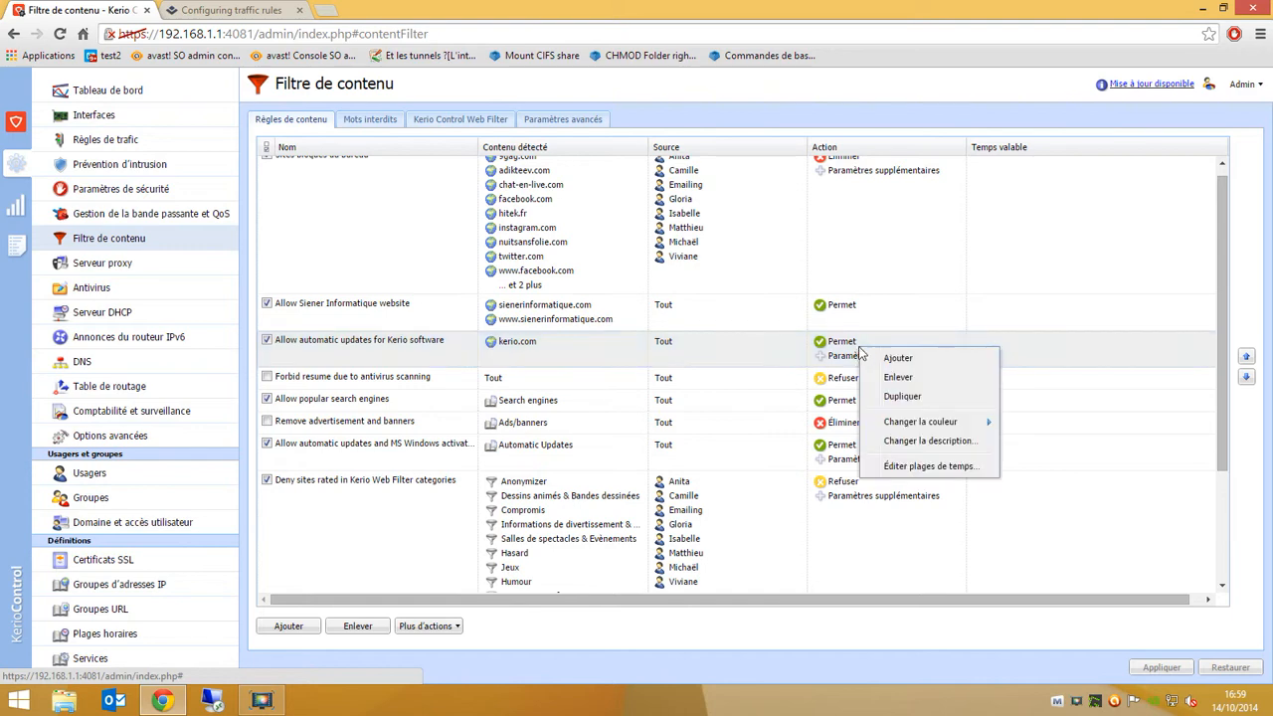
pyautogui.click(835, 355)
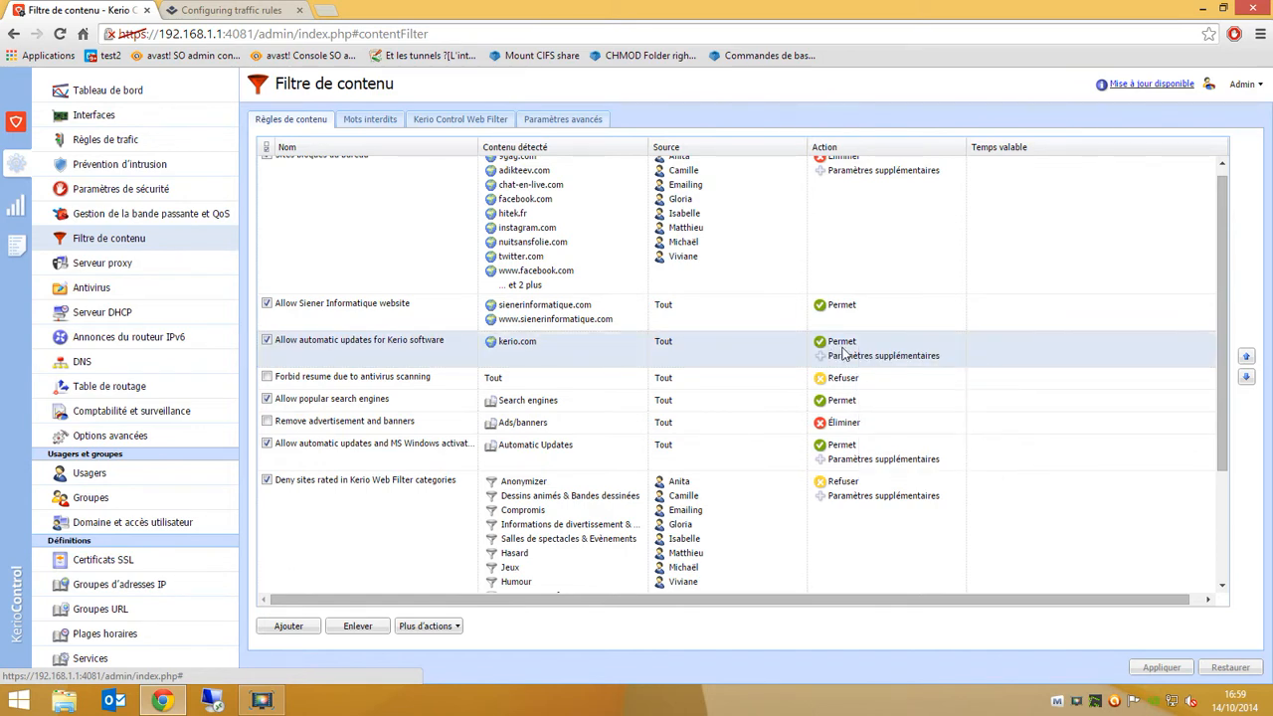
pyautogui.moveTo(867, 357)
pyautogui.click(588, 313)
pyautogui.scroll(1, 790, 290)
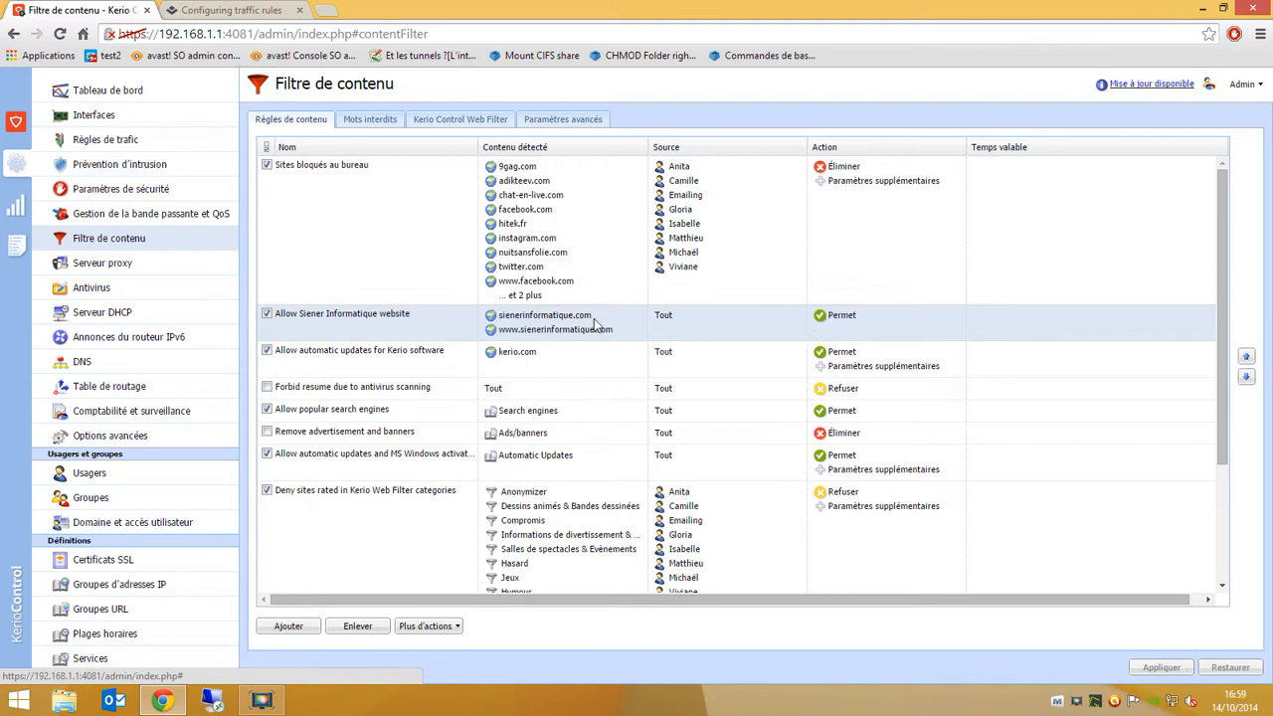
# Step: Open the detected content of the Sites bloqués au bureau rule and view the file name options without adding any
pyautogui.click(579, 222)
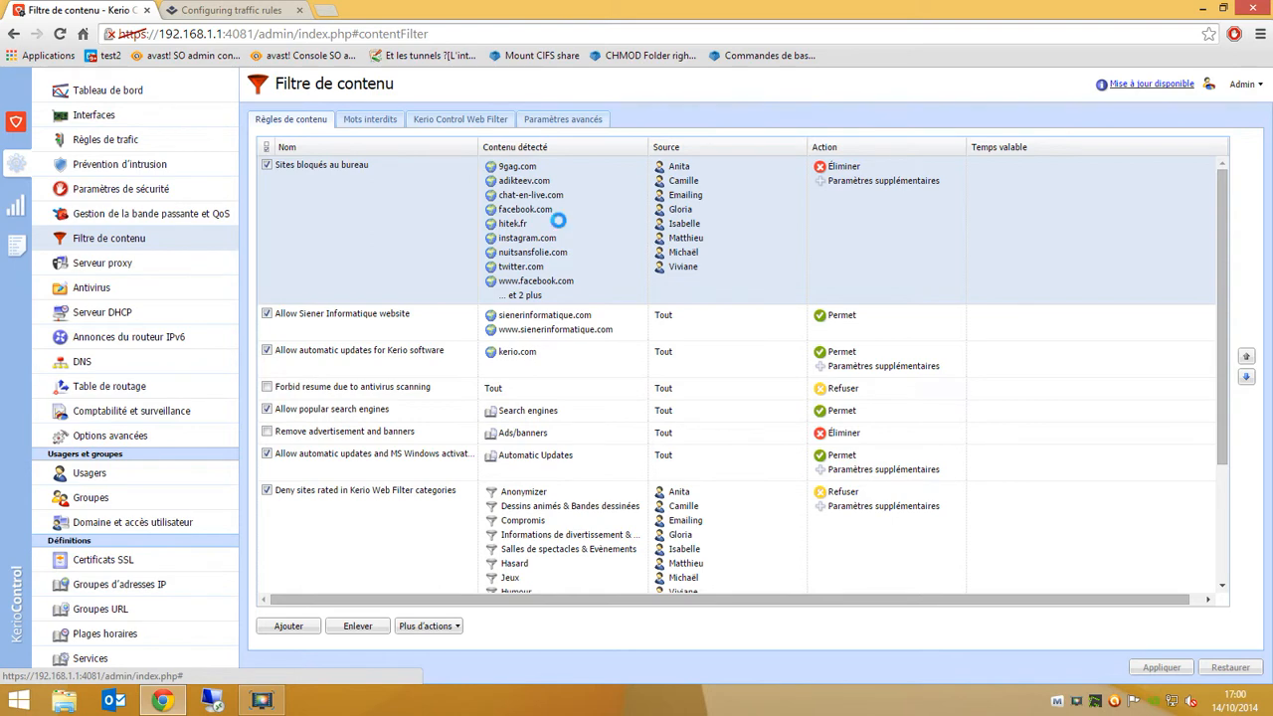
pyautogui.doubleClick(558, 221)
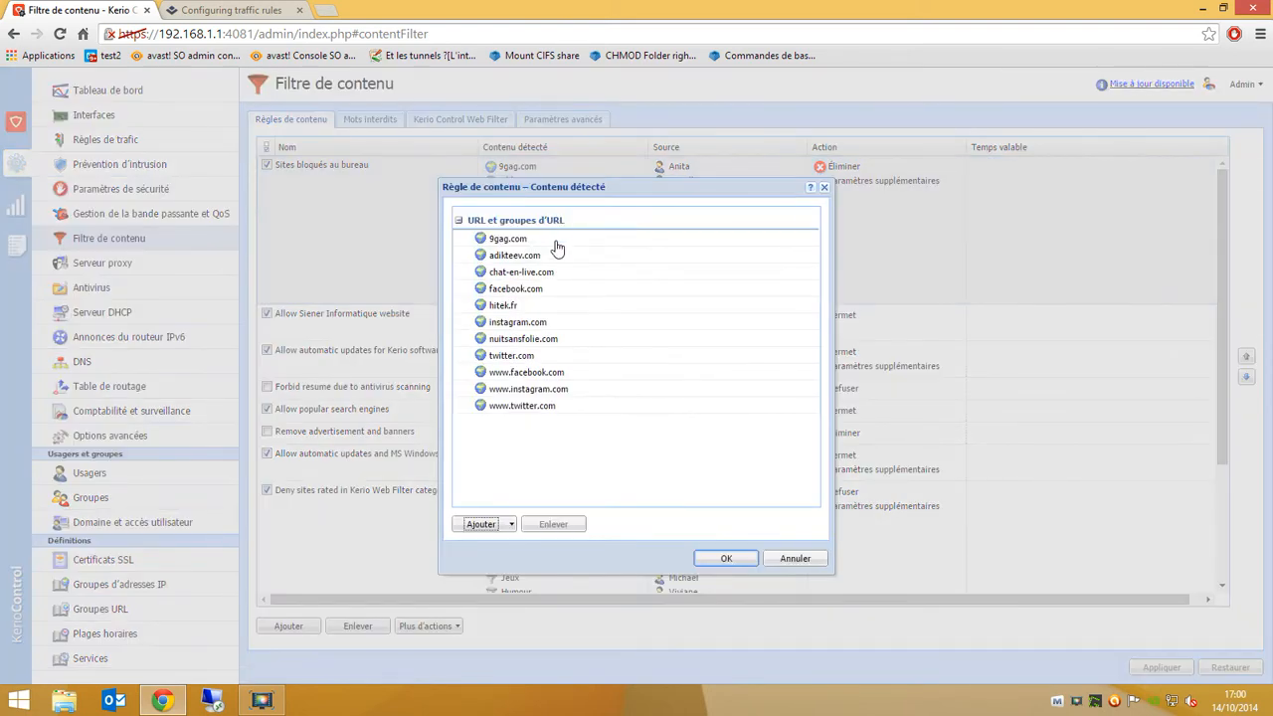
pyautogui.click(505, 525)
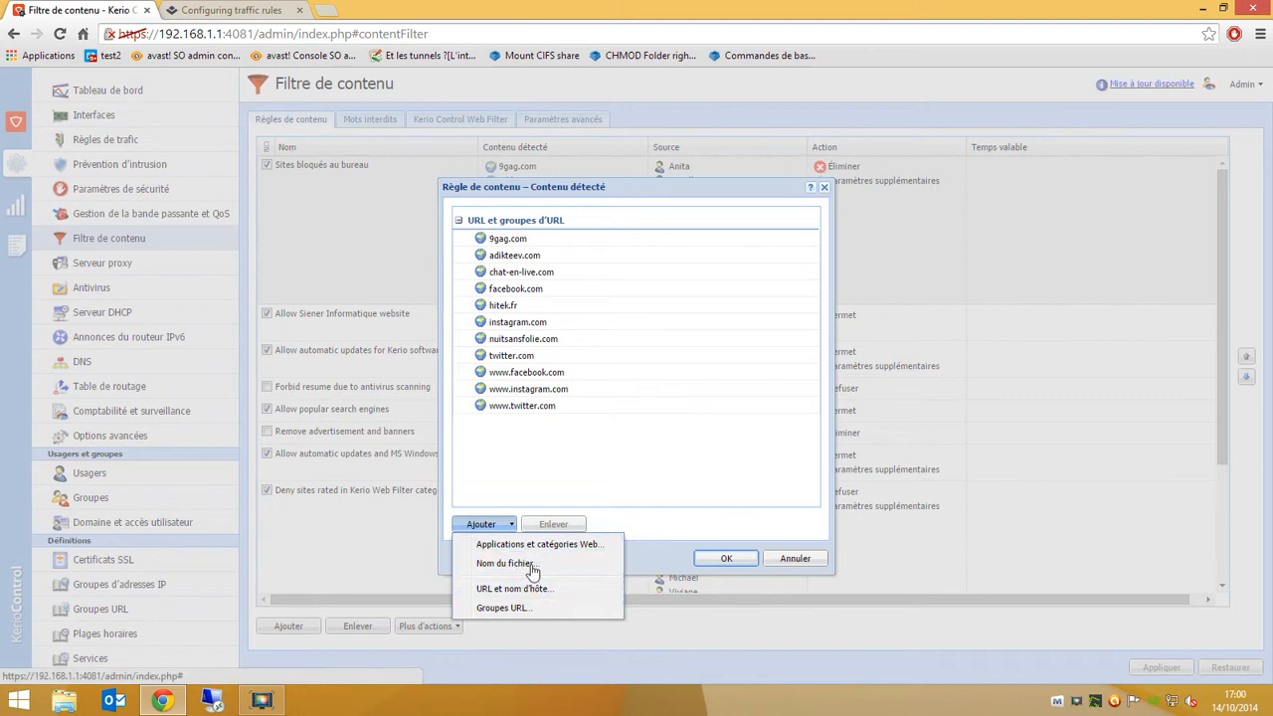
pyautogui.click(532, 564)
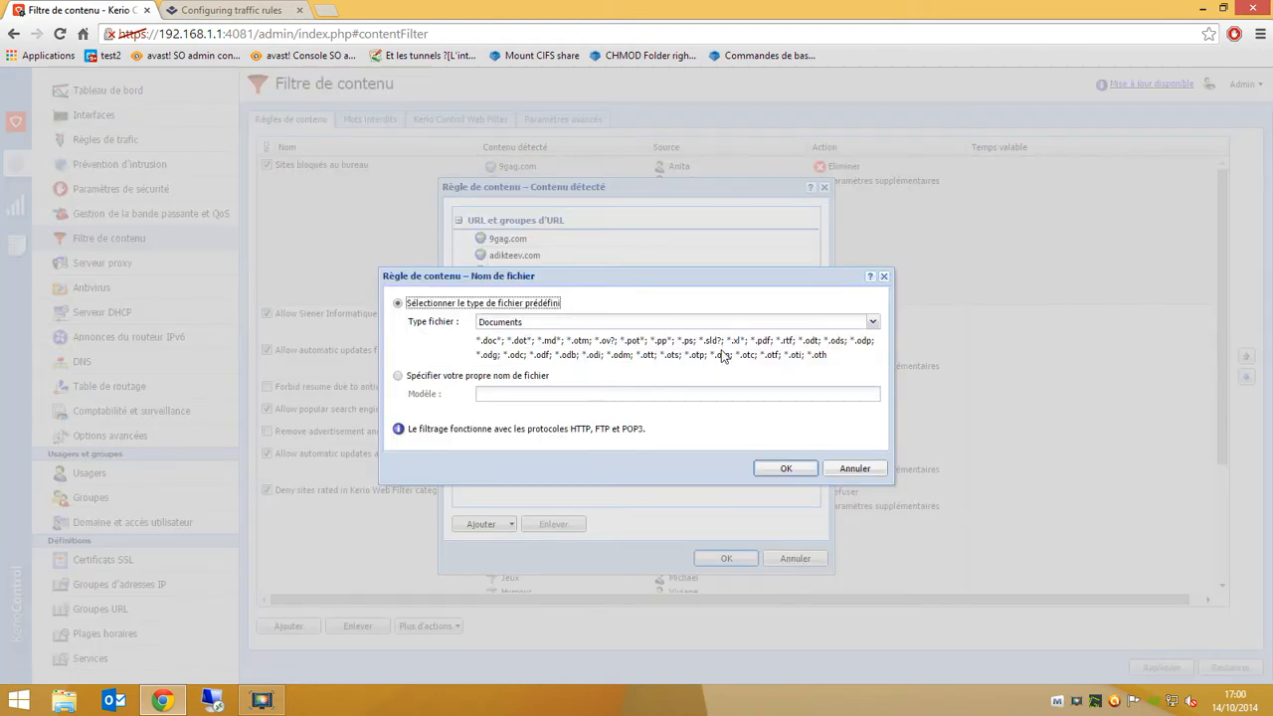
pyautogui.click(852, 411)
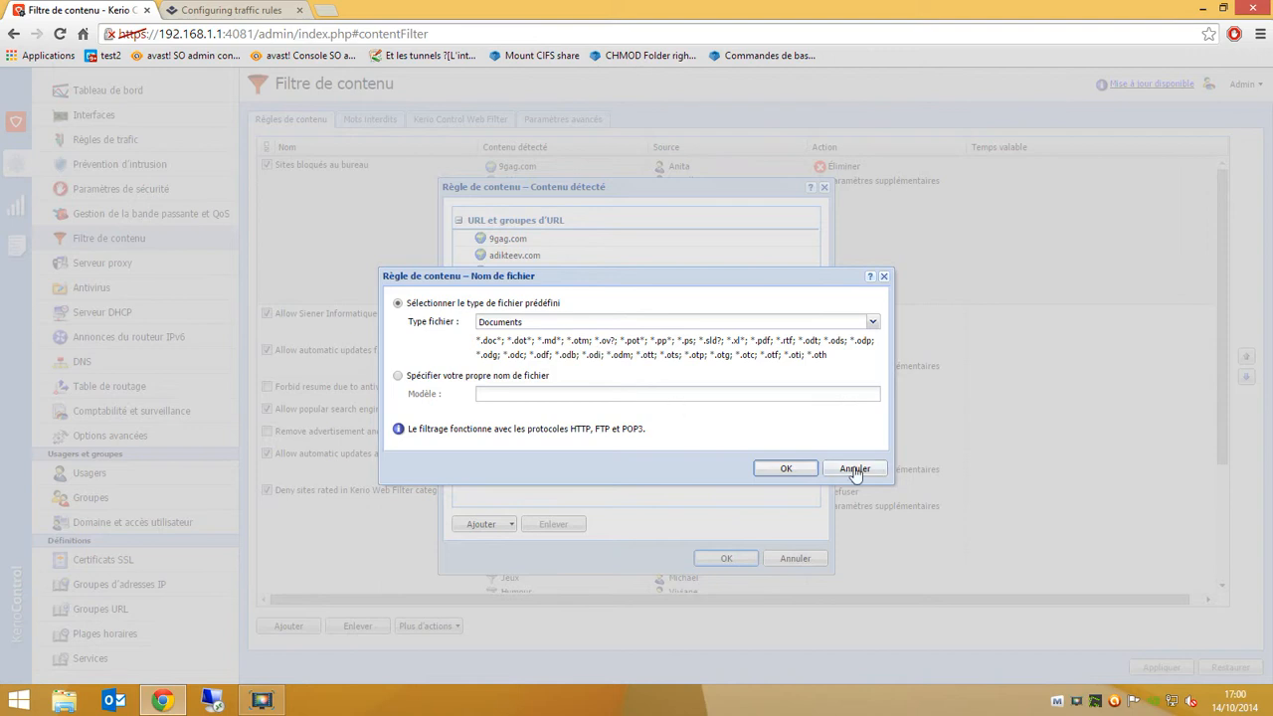
pyautogui.press('Escape')
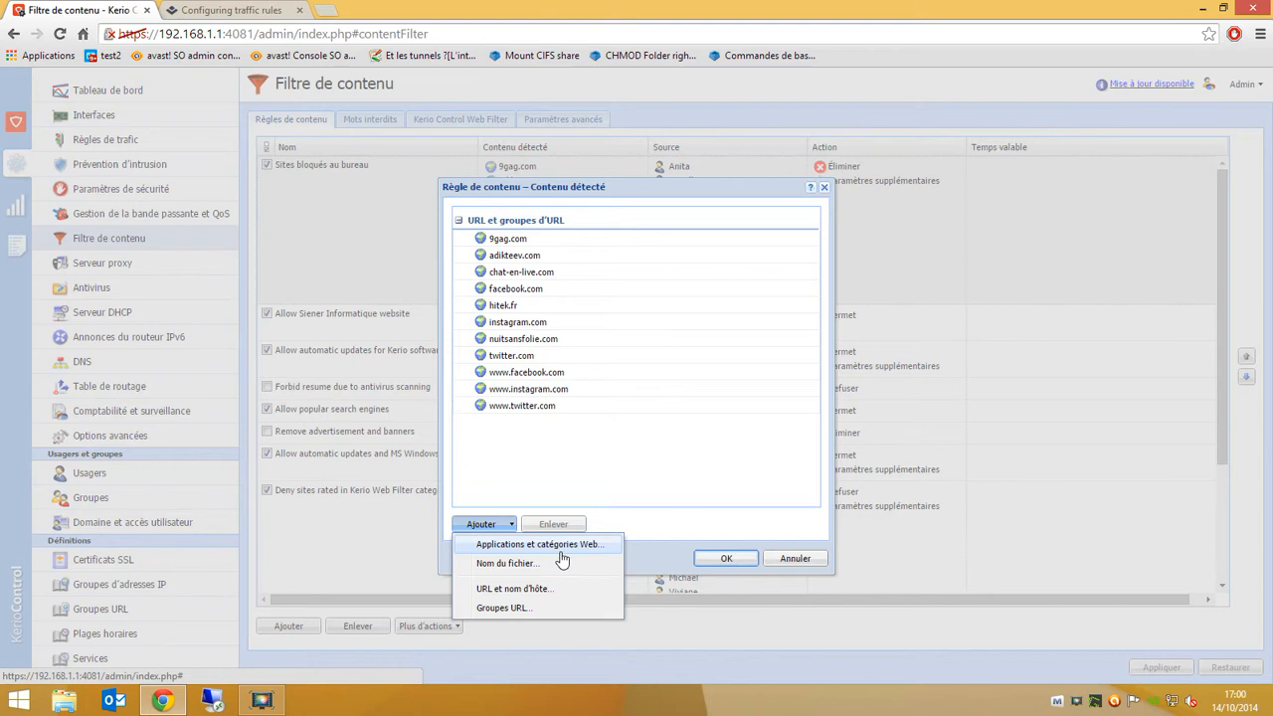
# Step: Open the selection of applications and web categories for the rule and look through the whole list
pyautogui.click(560, 548)
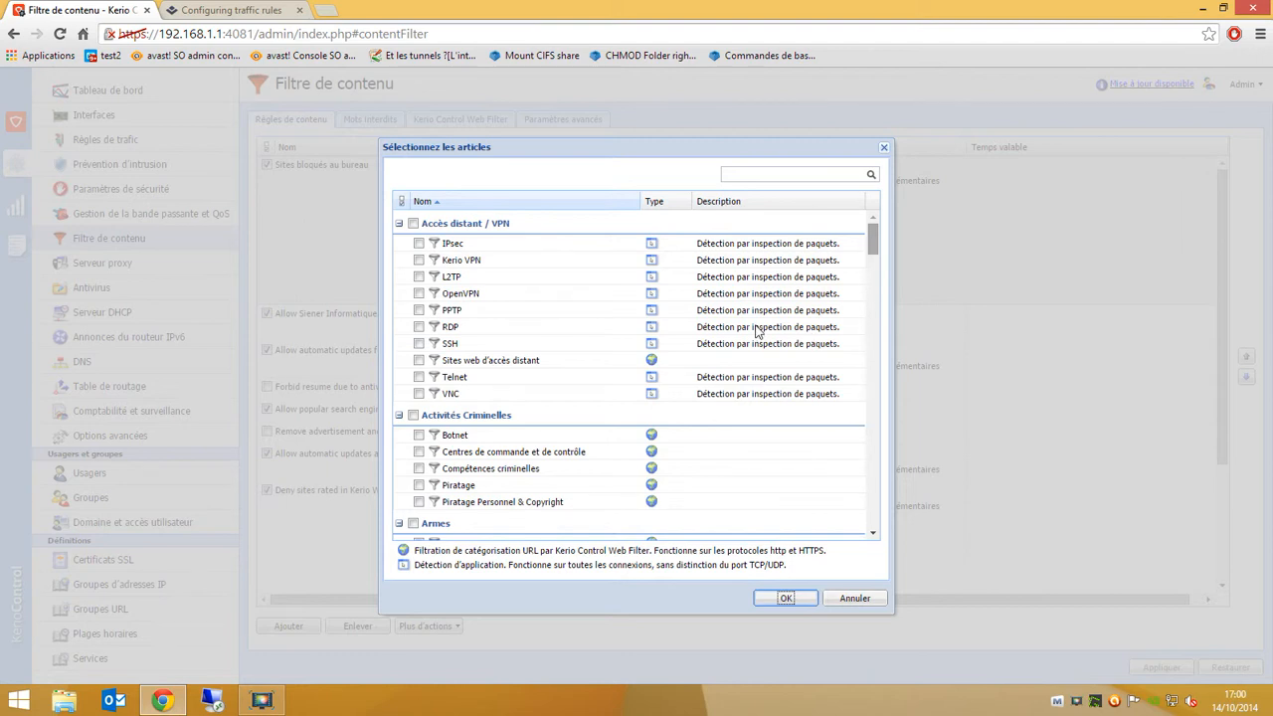
pyautogui.scroll(-3, 753, 333)
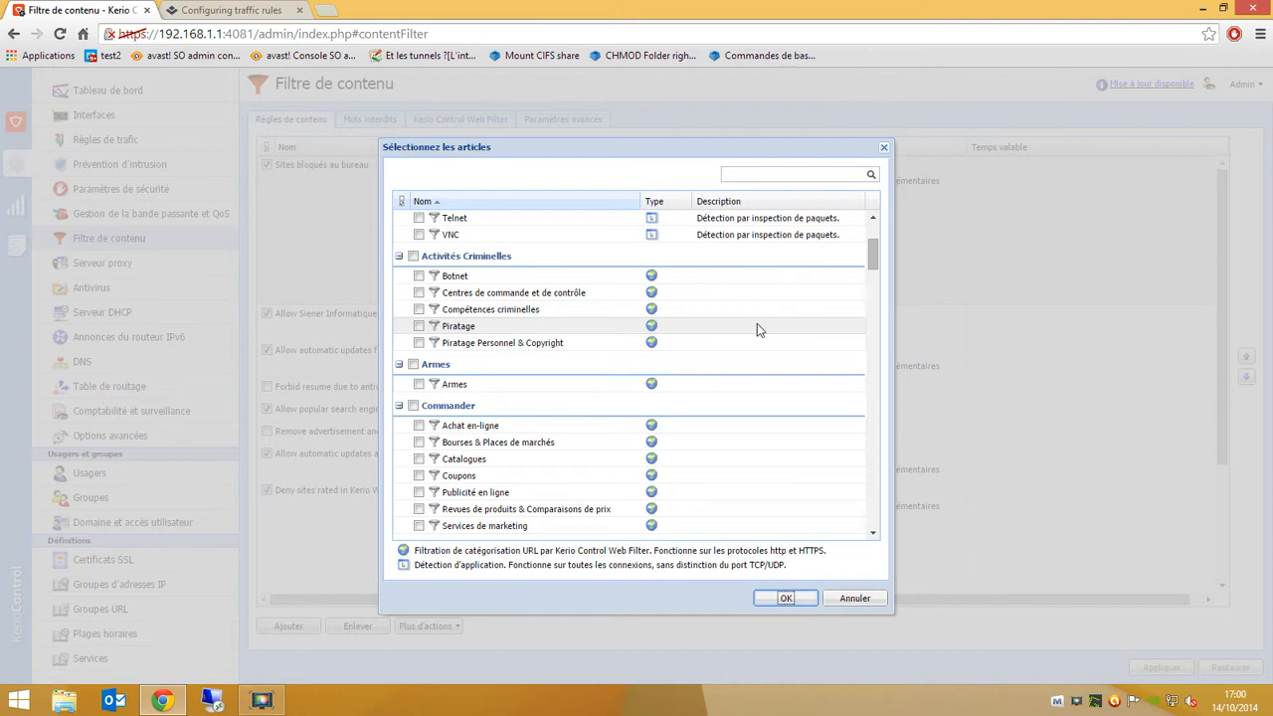
pyautogui.scroll(-10, 710, 318)
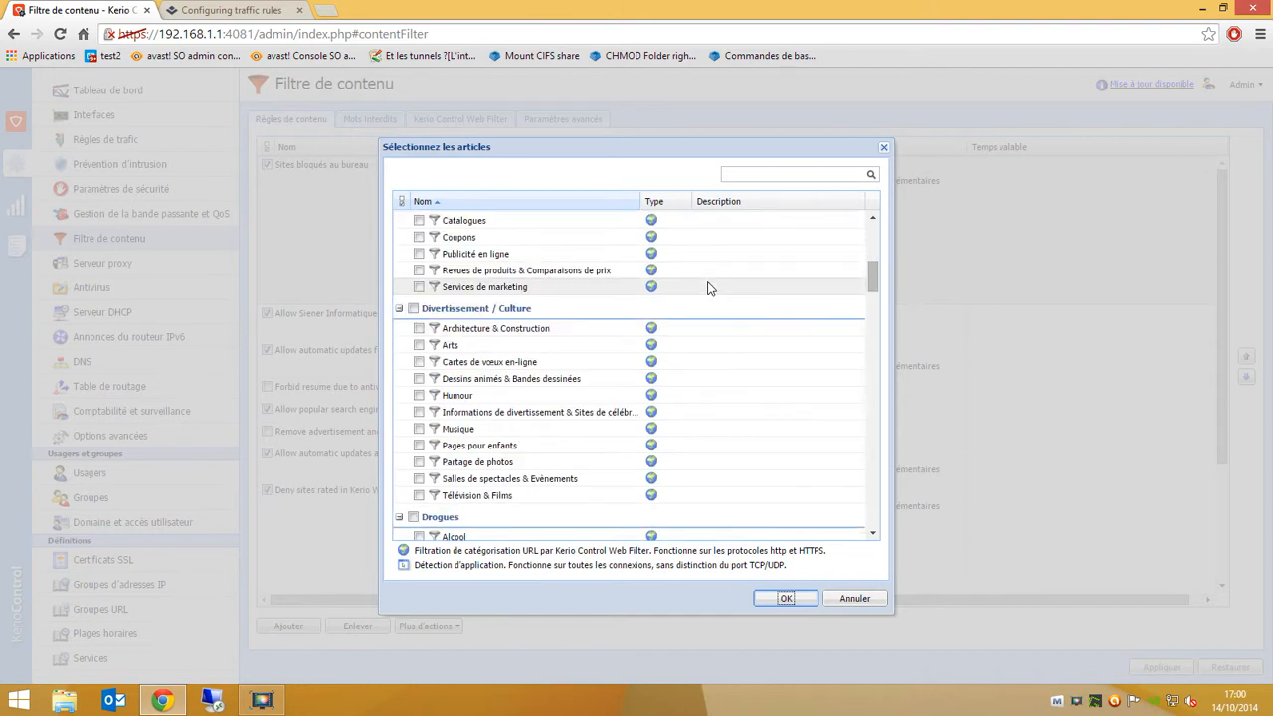
pyautogui.scroll(-2, 709, 293)
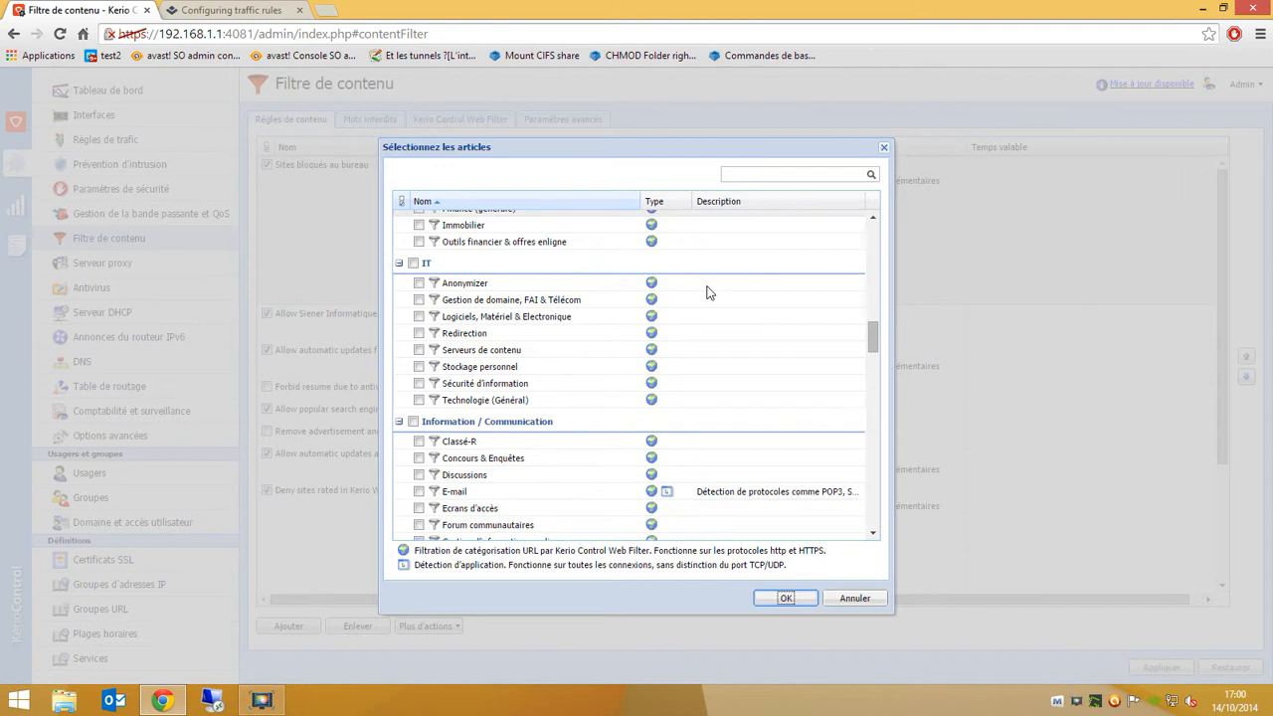
pyautogui.scroll(-6, 709, 293)
pyautogui.scroll(-10, 709, 293)
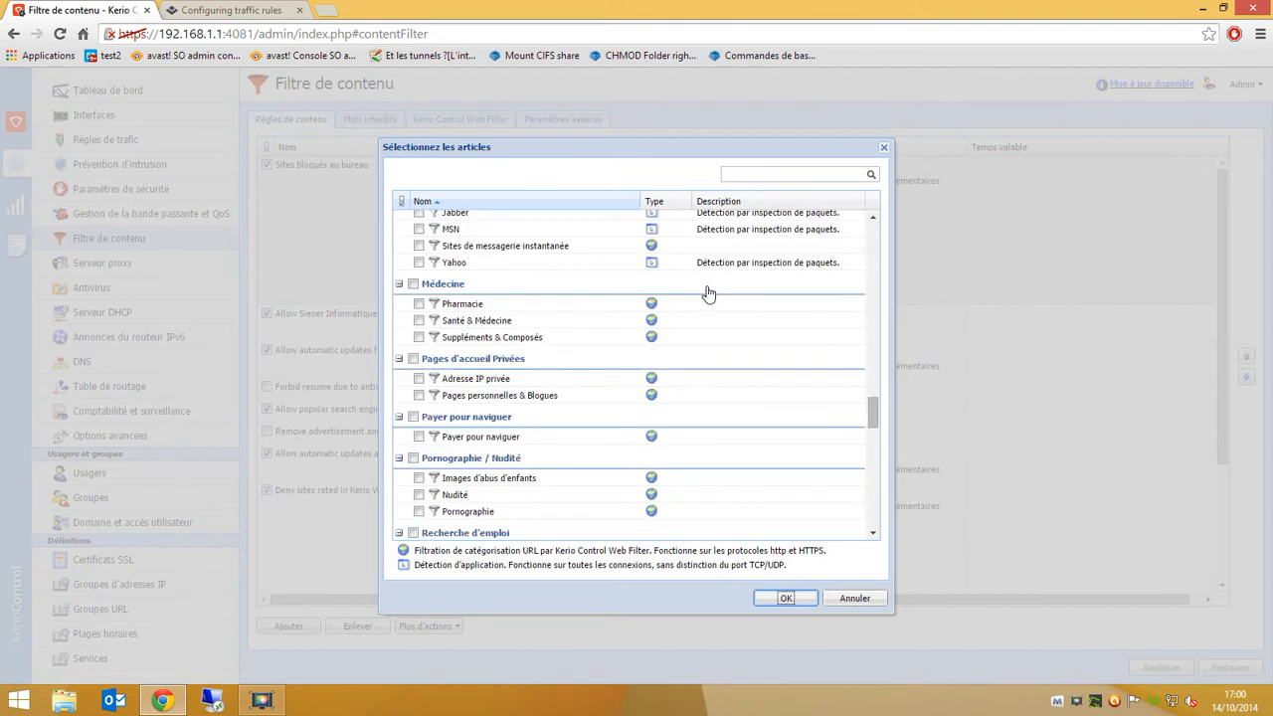
pyautogui.scroll(-6, 709, 292)
pyautogui.scroll(-13, 709, 292)
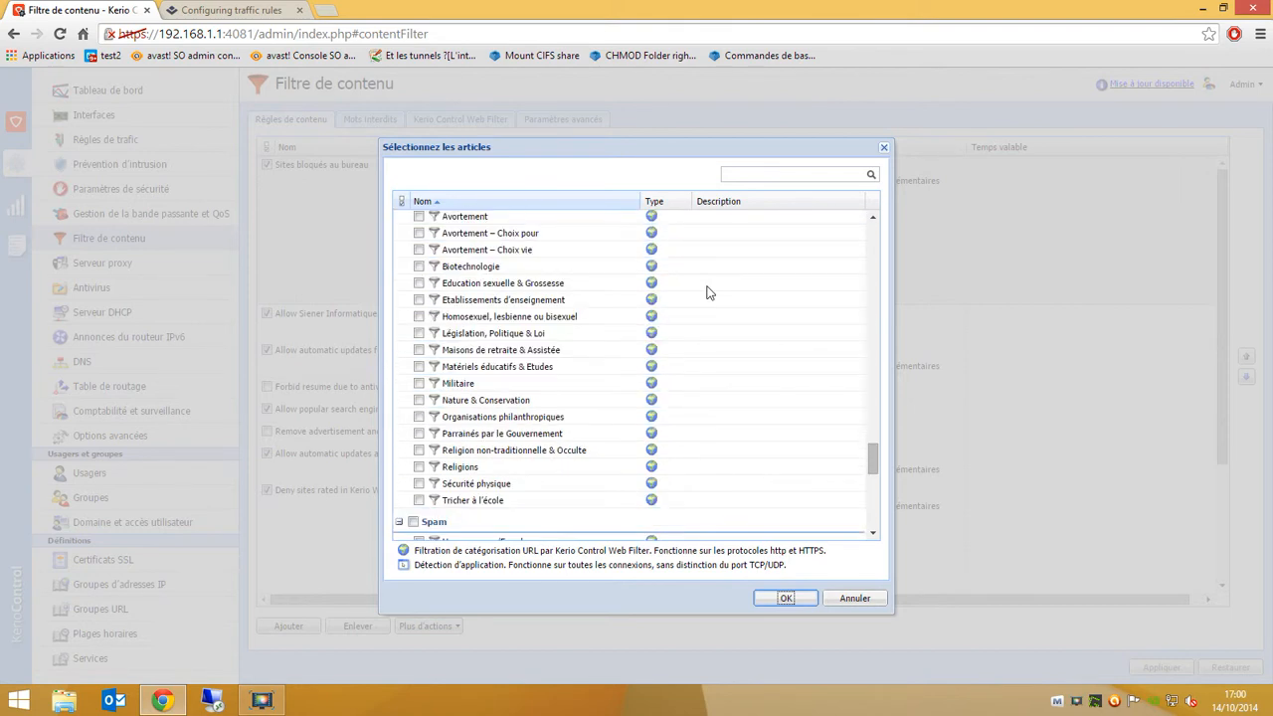
pyautogui.scroll(-8, 709, 293)
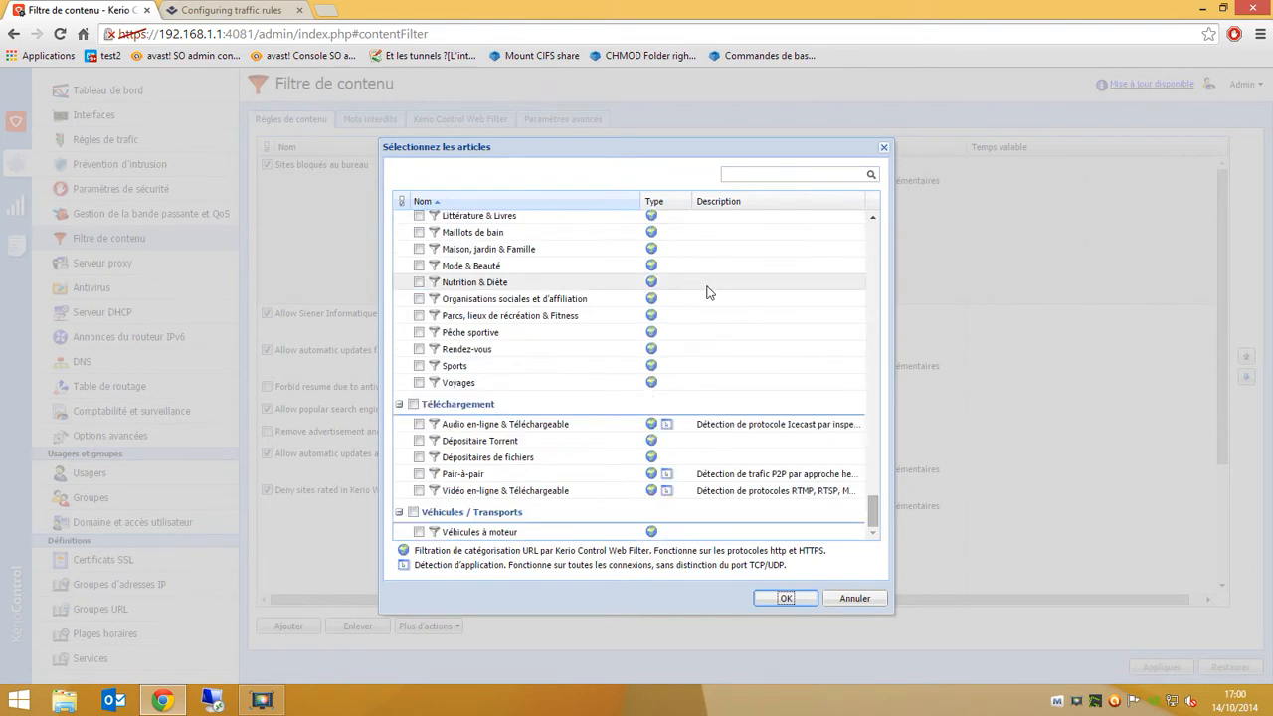
# Step: Filter the applications and web categories by the word "instant"
pyautogui.click(805, 179)
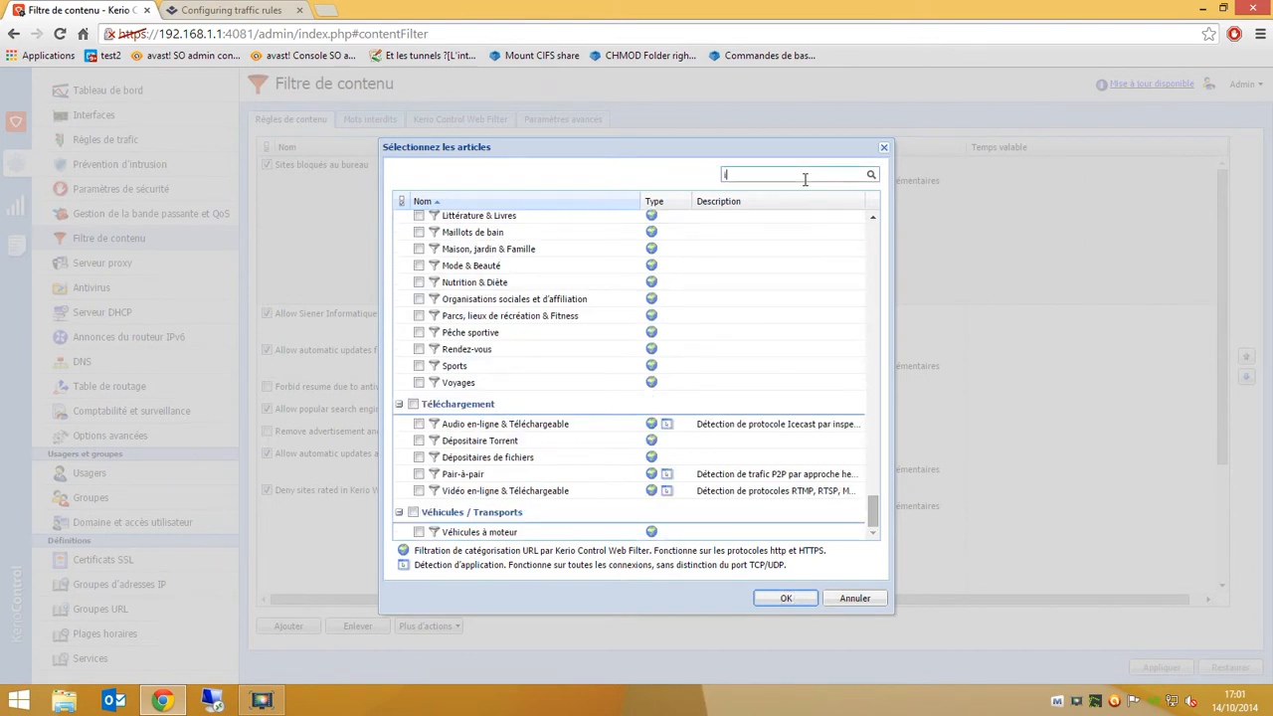
pyautogui.write('instant m')
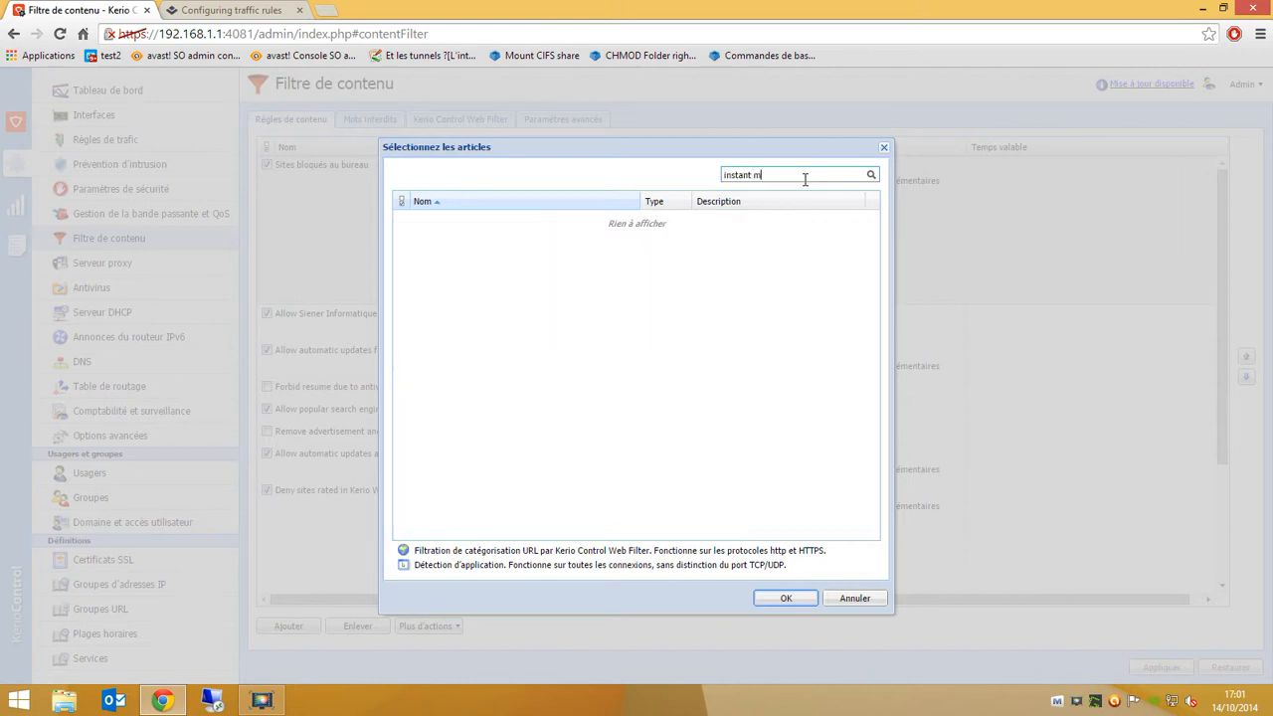
pyautogui.write('e')
pyautogui.press('BackSpace')
pyautogui.press('BackSpace')
pyautogui.press('BackSpace')
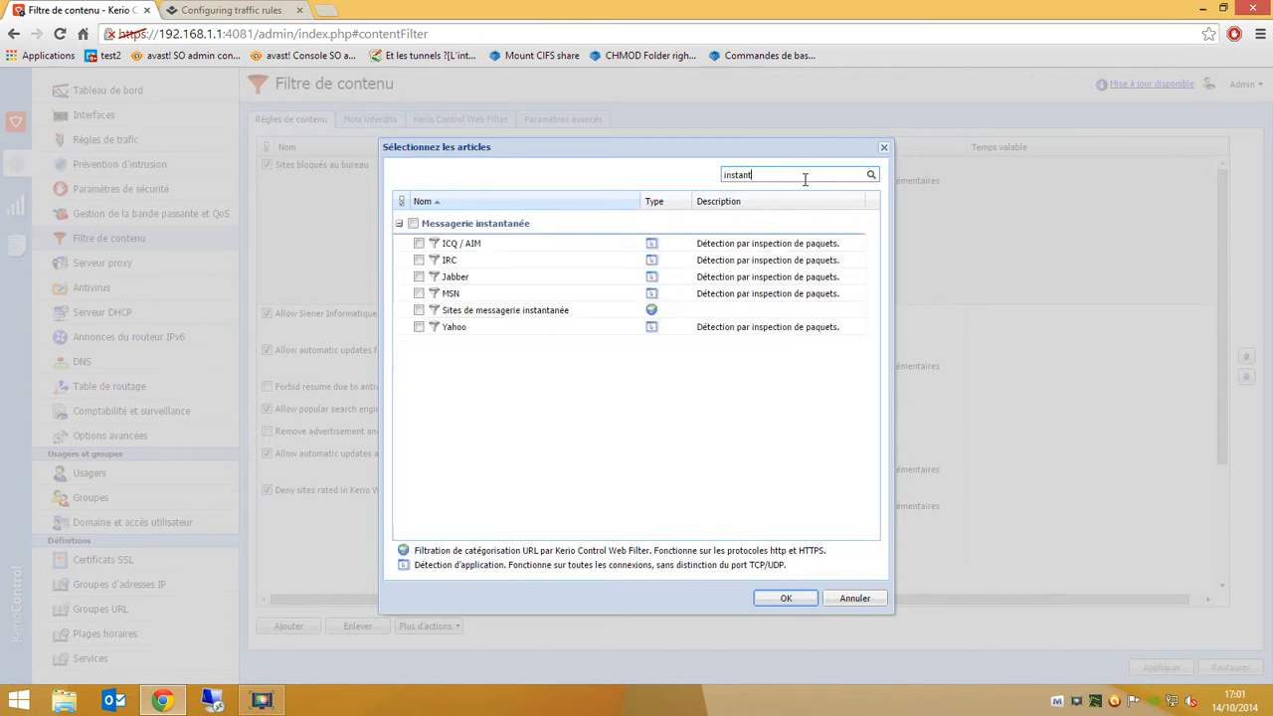
pyautogui.press('BackSpace')
pyautogui.press('BackSpace')
pyautogui.press('BackSpace')
pyautogui.press('BackSpace')
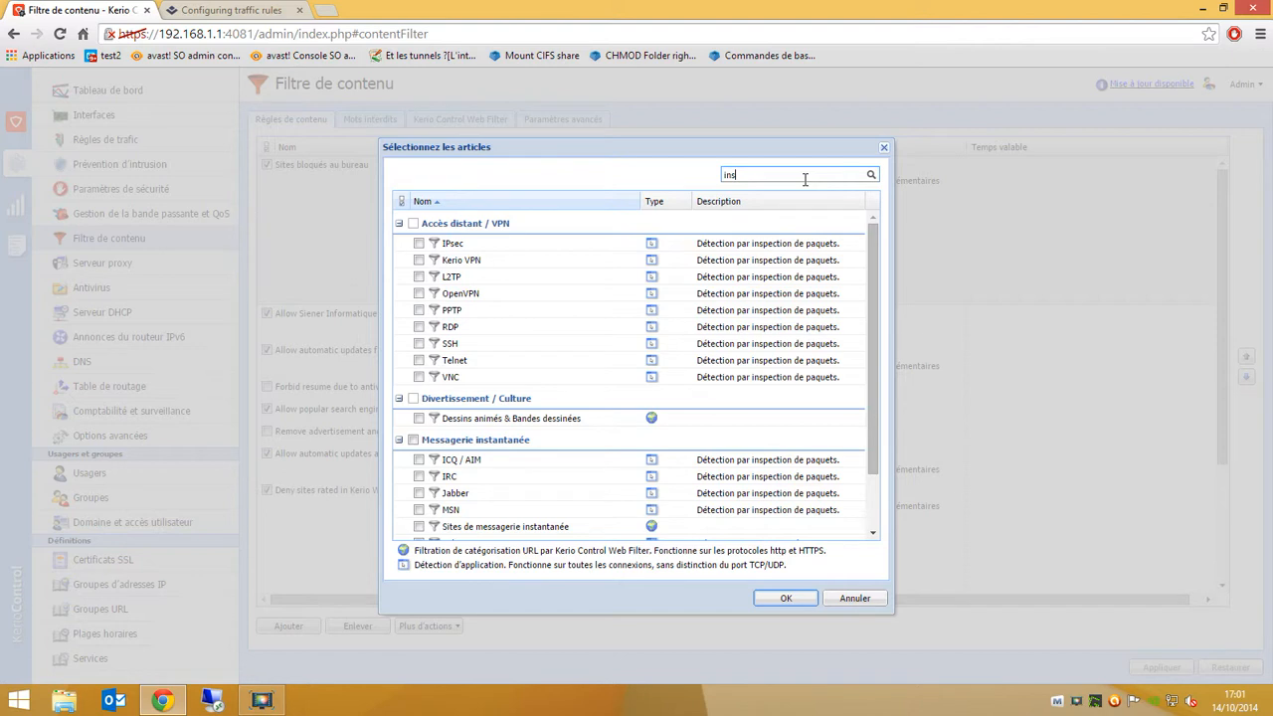
pyautogui.press('BackSpace')
pyautogui.press('BackSpace')
pyautogui.press('BackSpace')
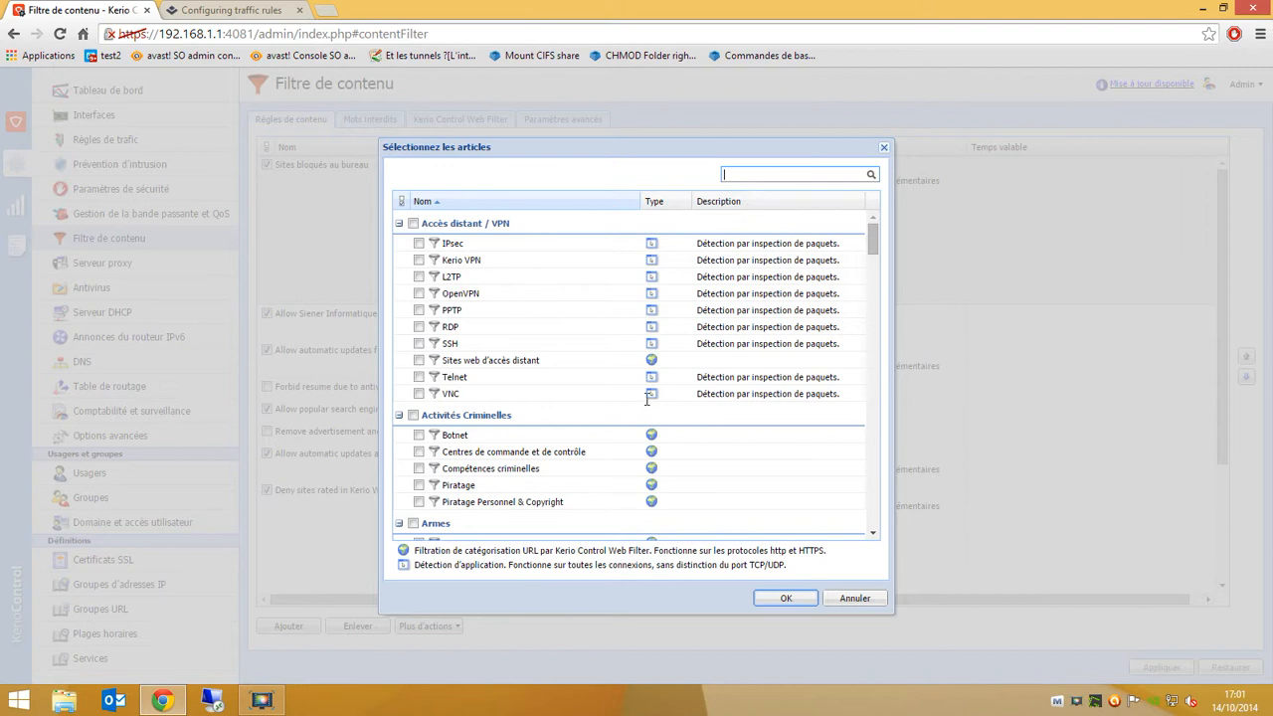
pyautogui.write('instant')
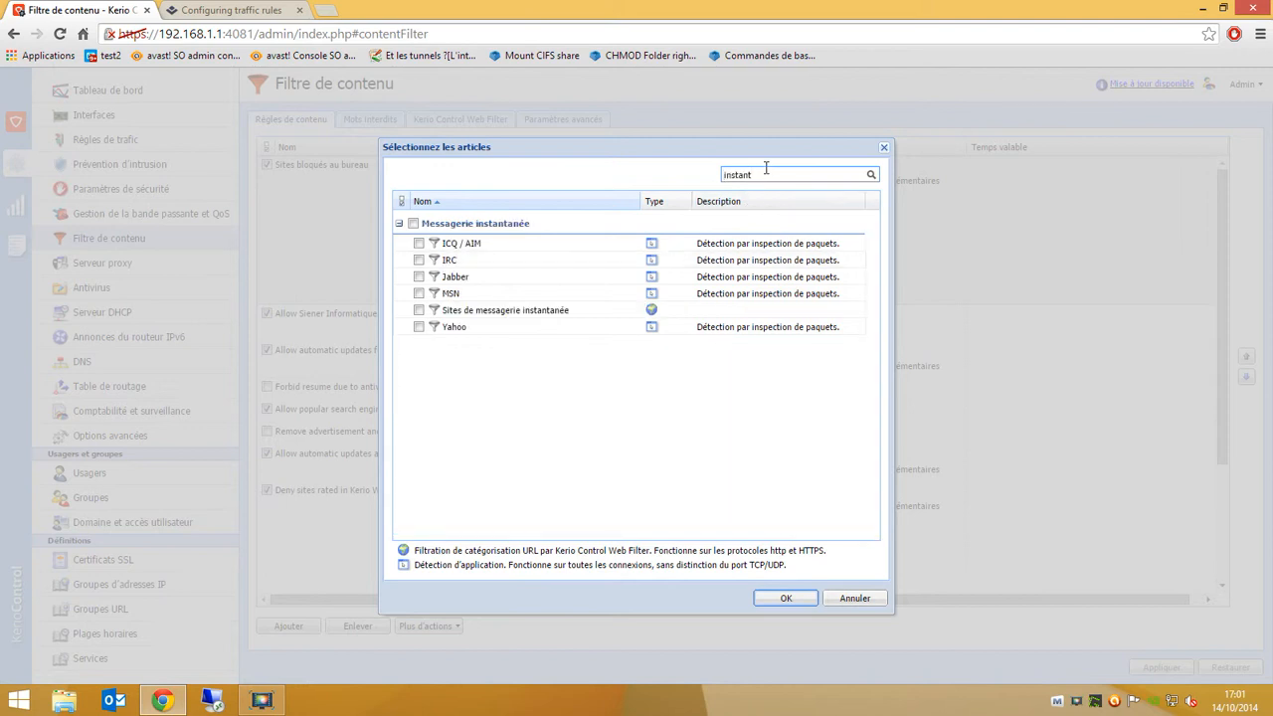
# Step: Look over the Messagerie instantanée entries and add Jabber to the rule's detected content
pyautogui.click(496, 247)
pyautogui.click(490, 258)
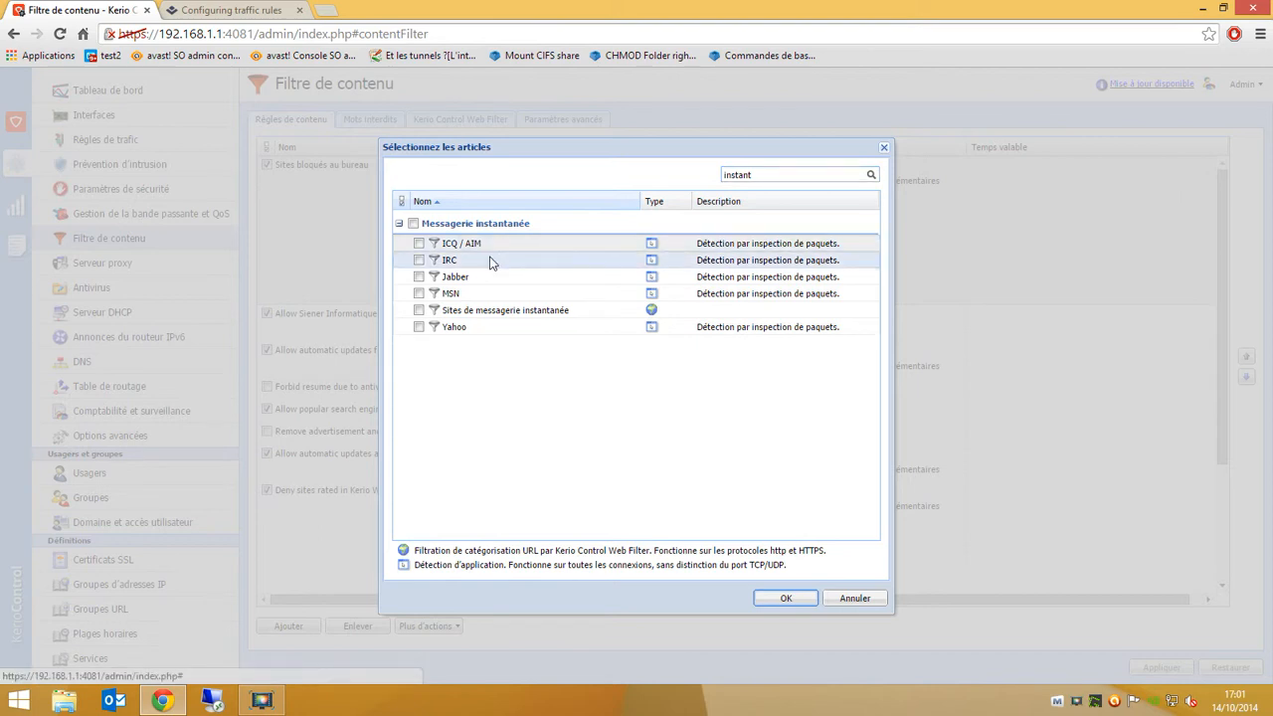
pyautogui.click(478, 279)
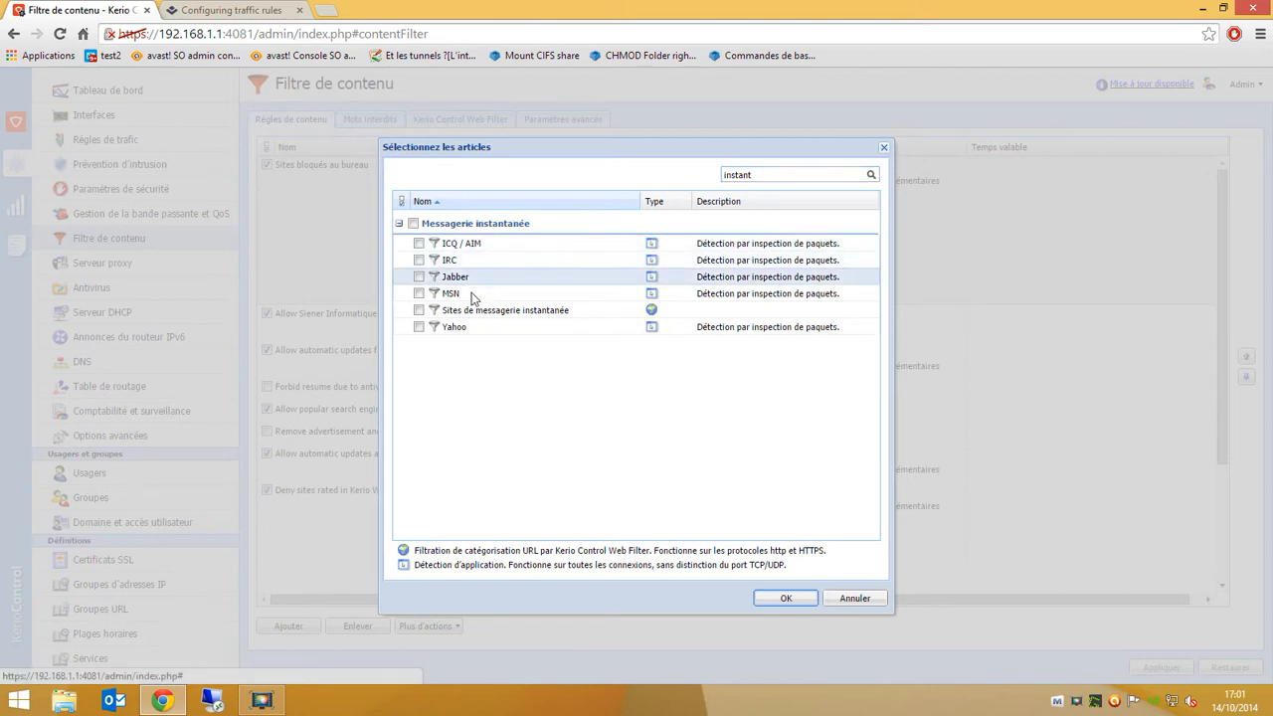
pyautogui.click(486, 313)
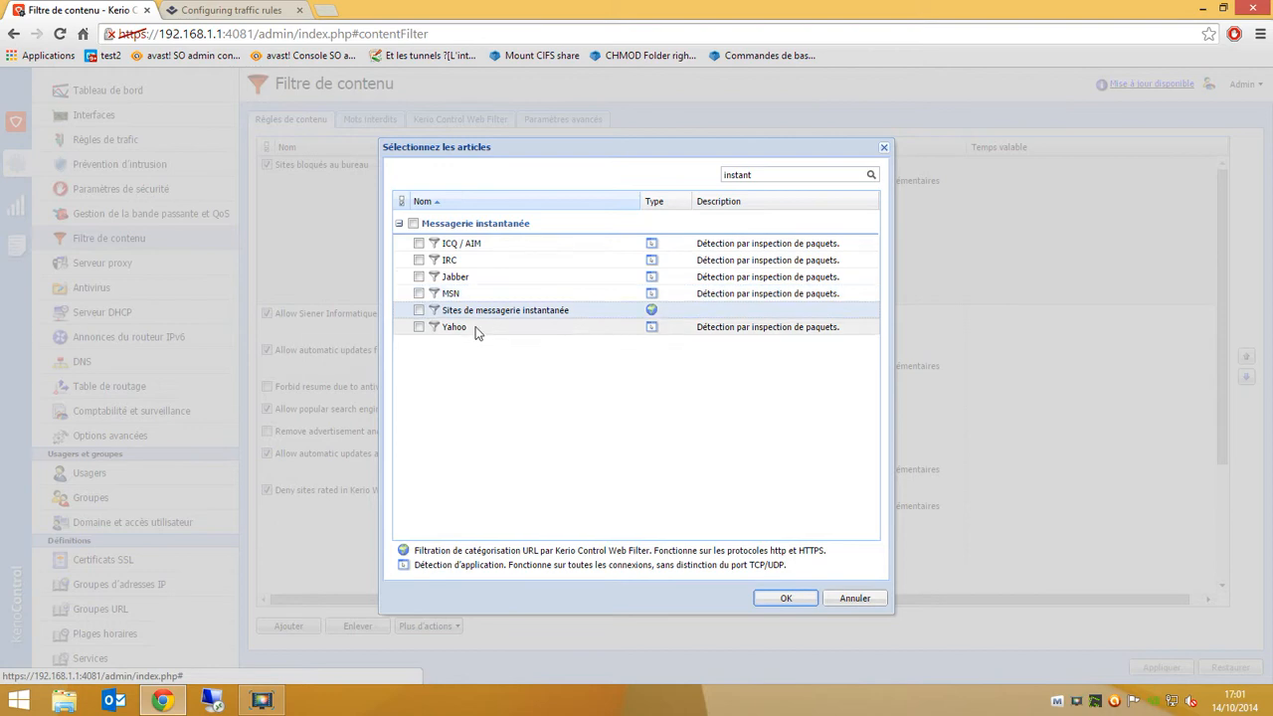
pyautogui.click(477, 328)
pyautogui.click(481, 283)
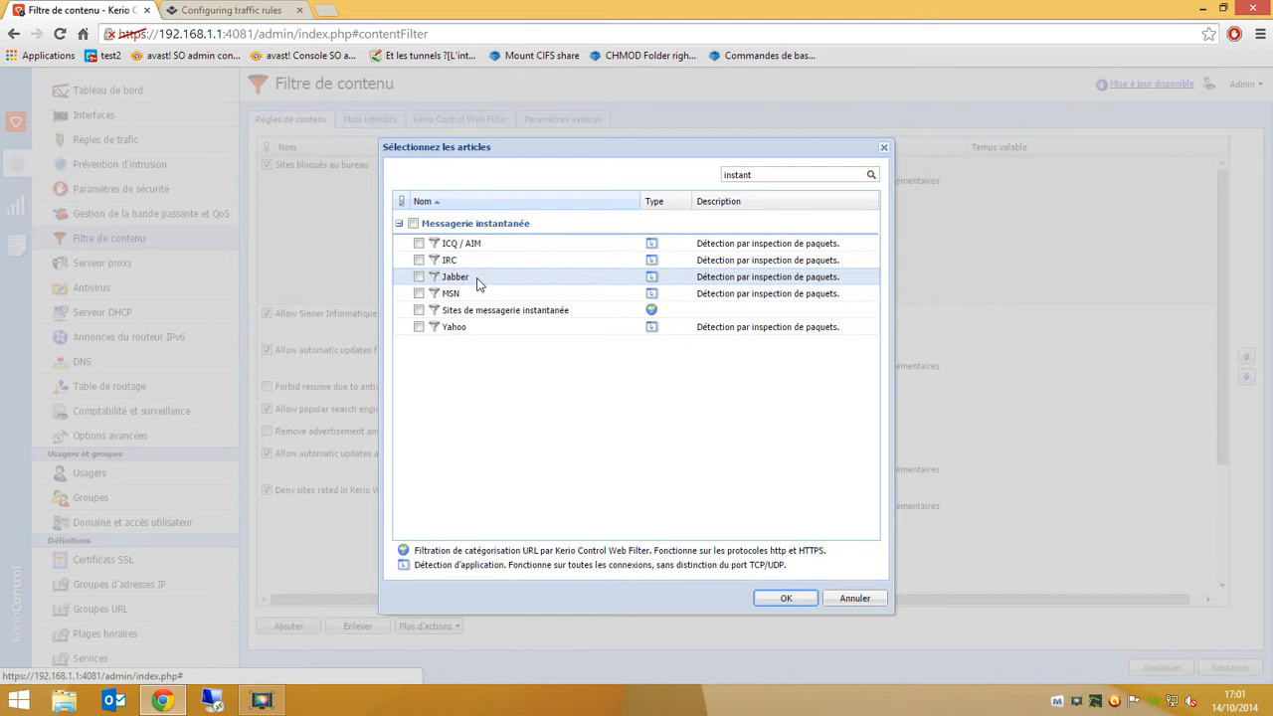
pyautogui.click(418, 277)
pyautogui.click(794, 603)
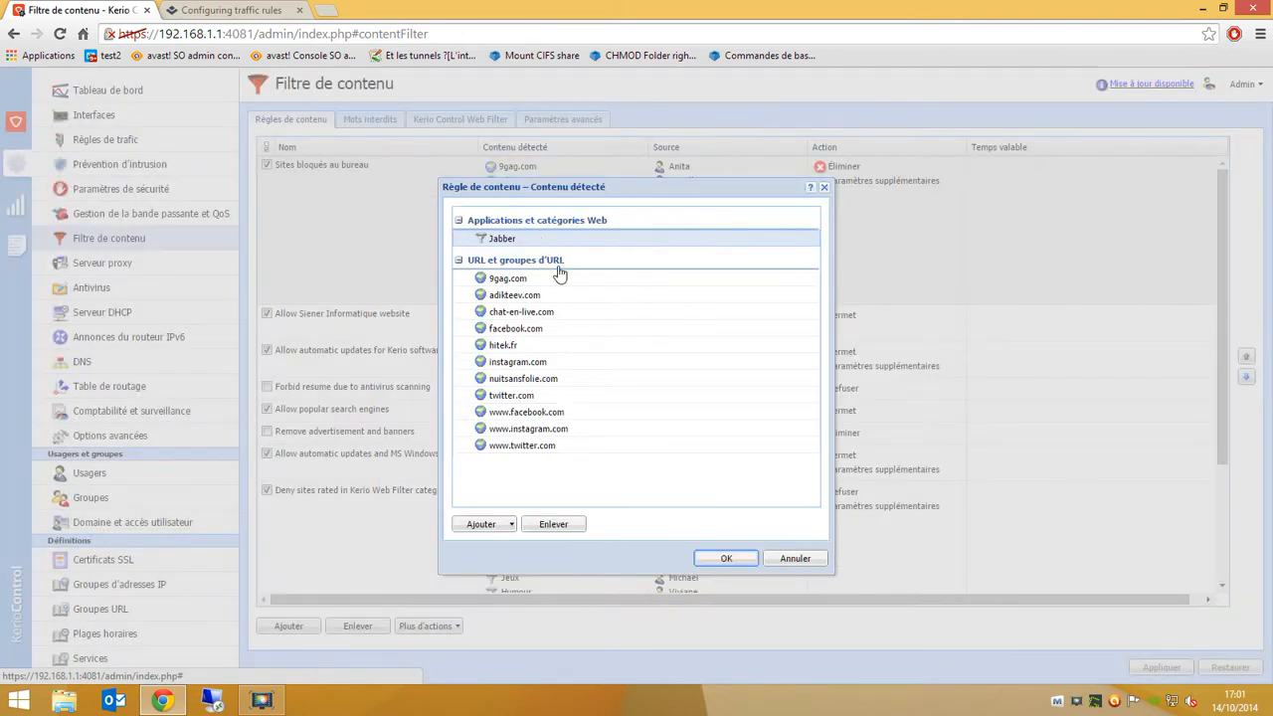
# Step: Remove Jabber from the detected content, view the types of content that can be added, and close the dialog without saving
pyautogui.rightClick(517, 243)
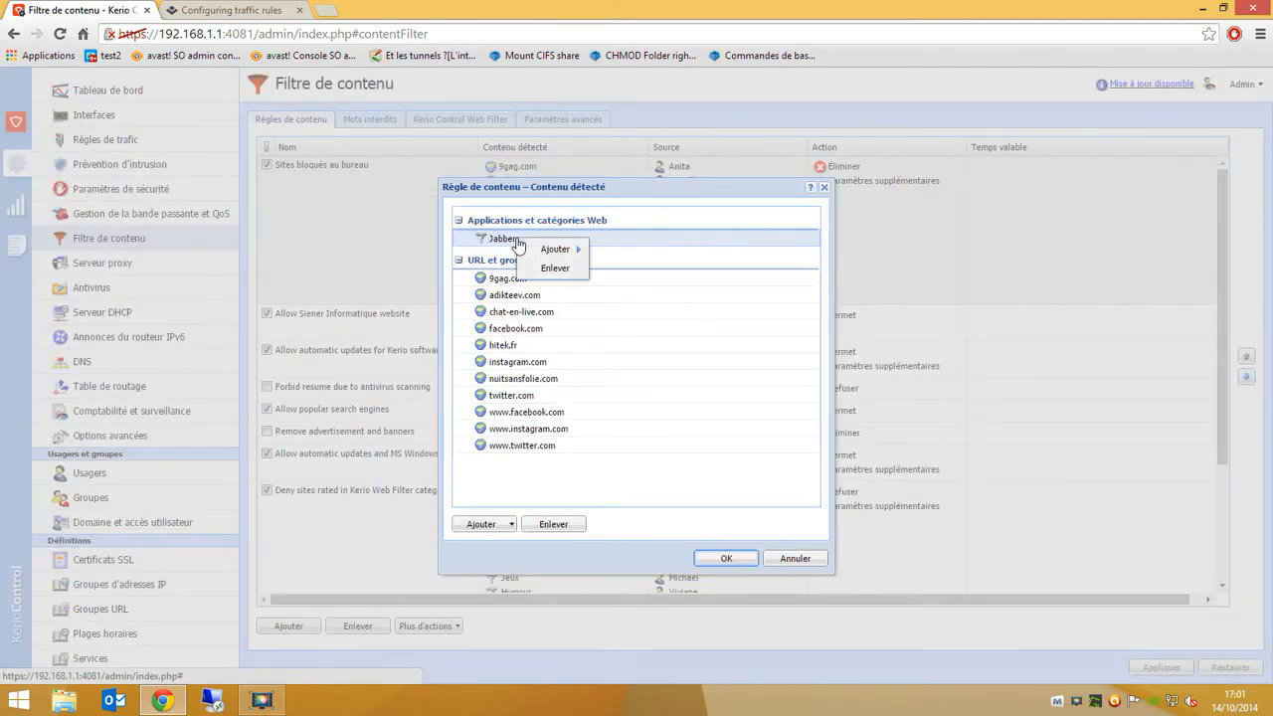
pyautogui.click(583, 529)
pyautogui.click(494, 527)
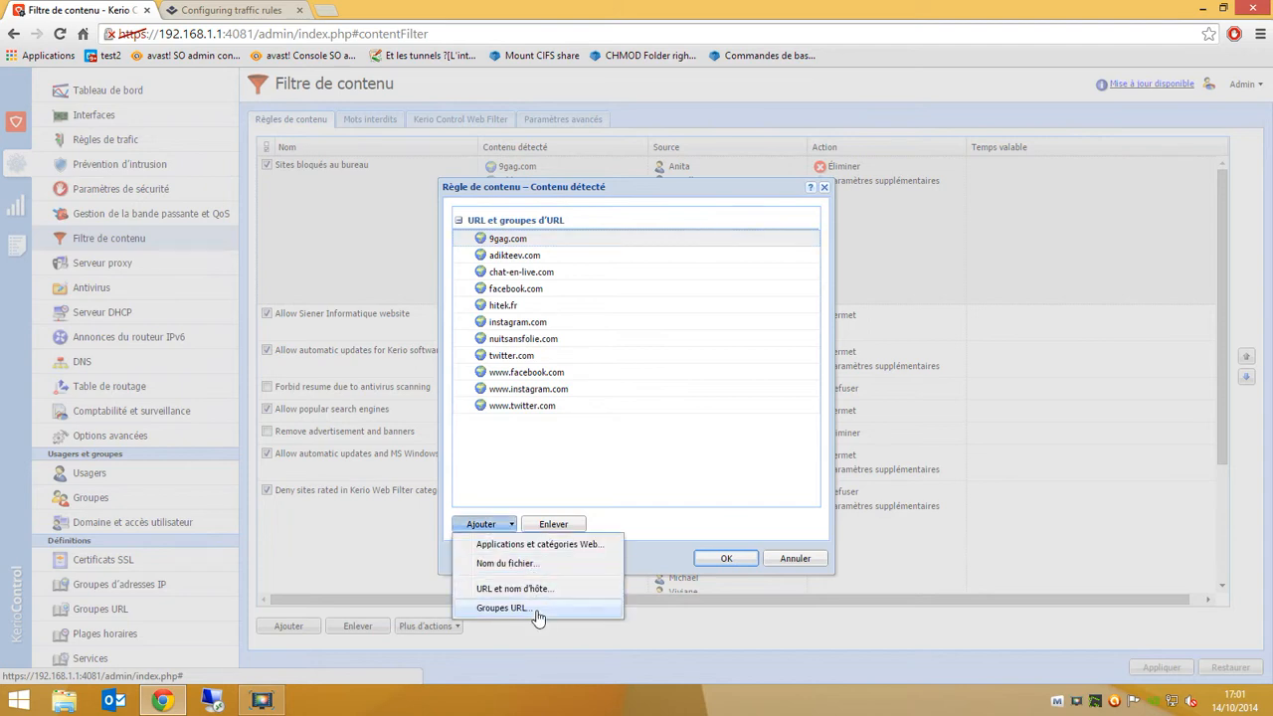
pyautogui.click(781, 562)
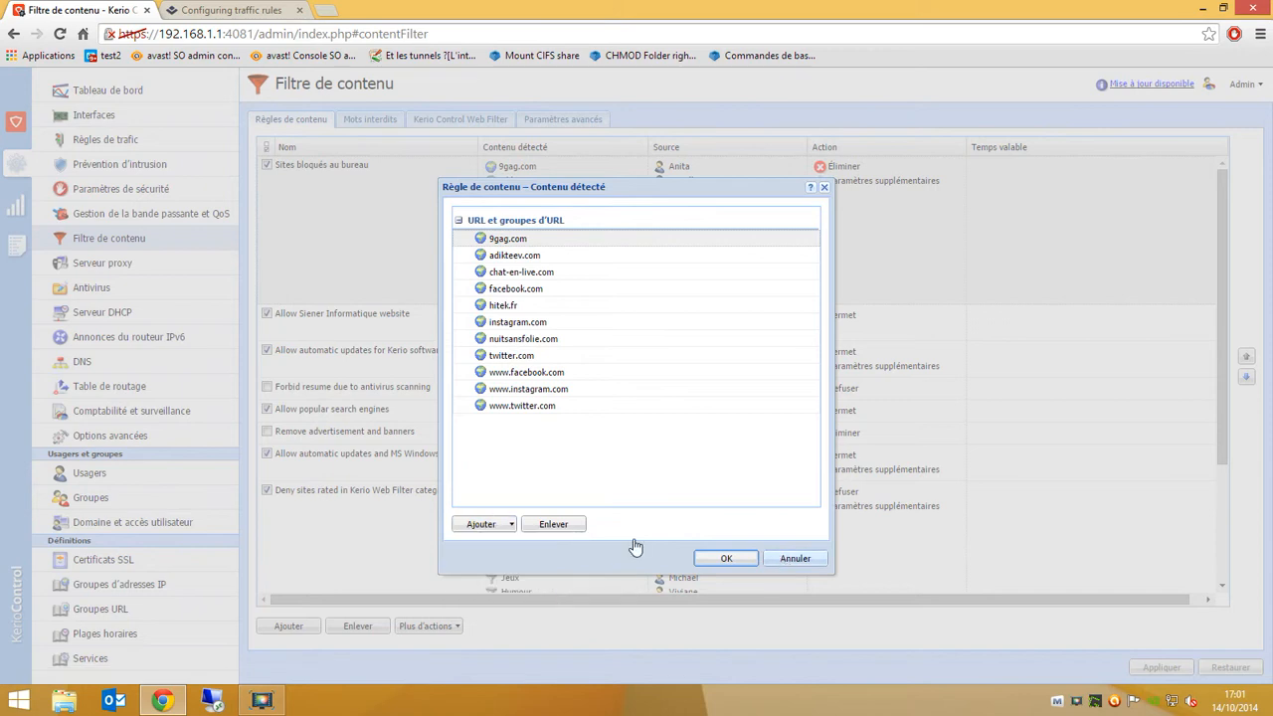
pyautogui.click(825, 562)
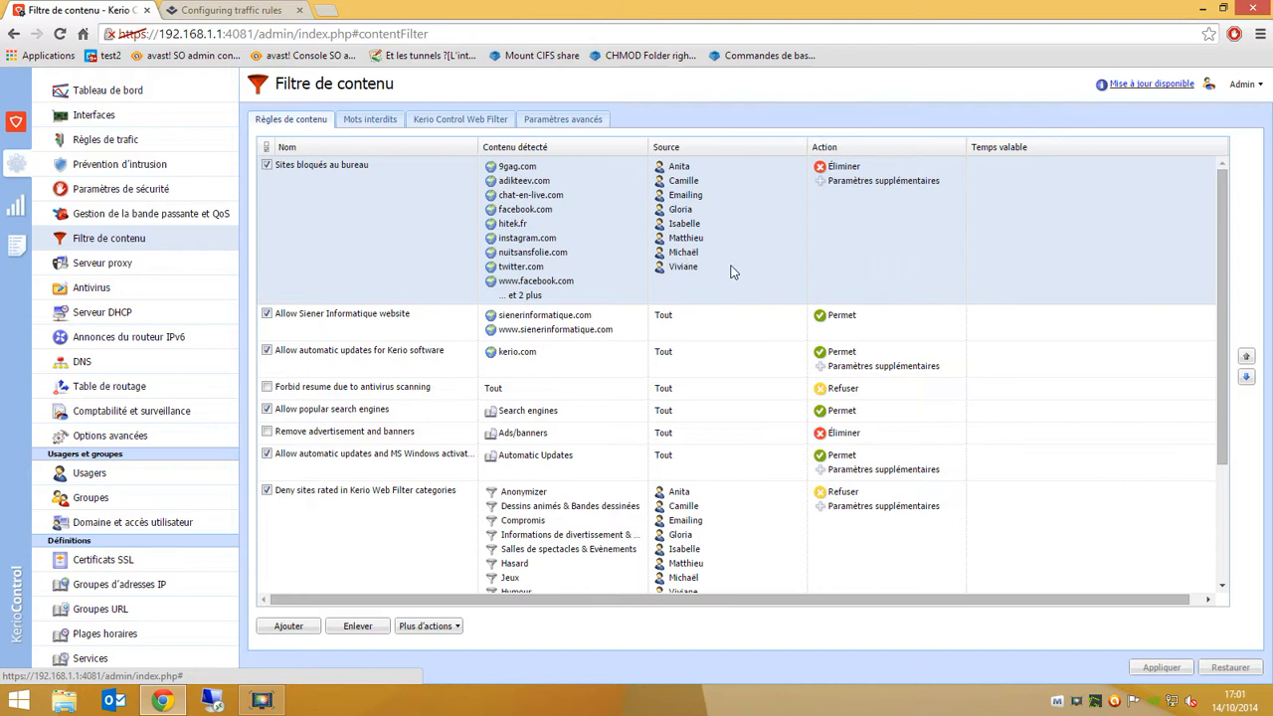
pyautogui.doubleClick(915, 221)
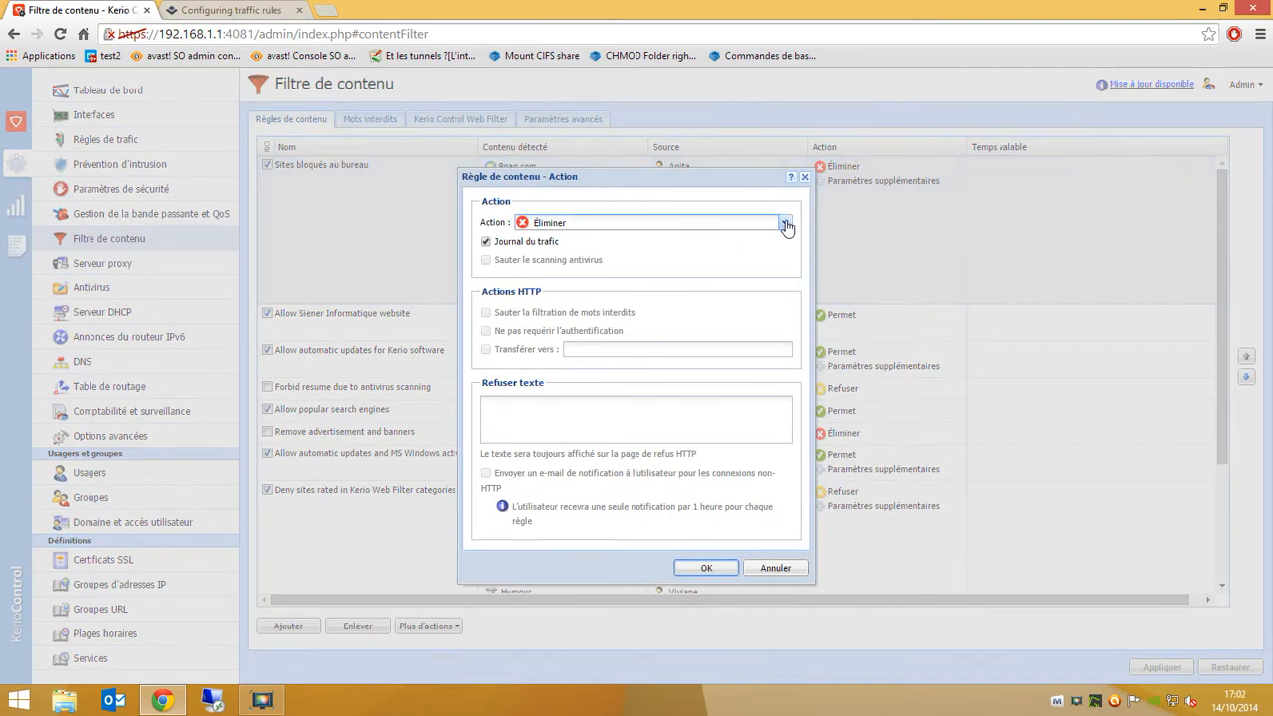
pyautogui.click(785, 223)
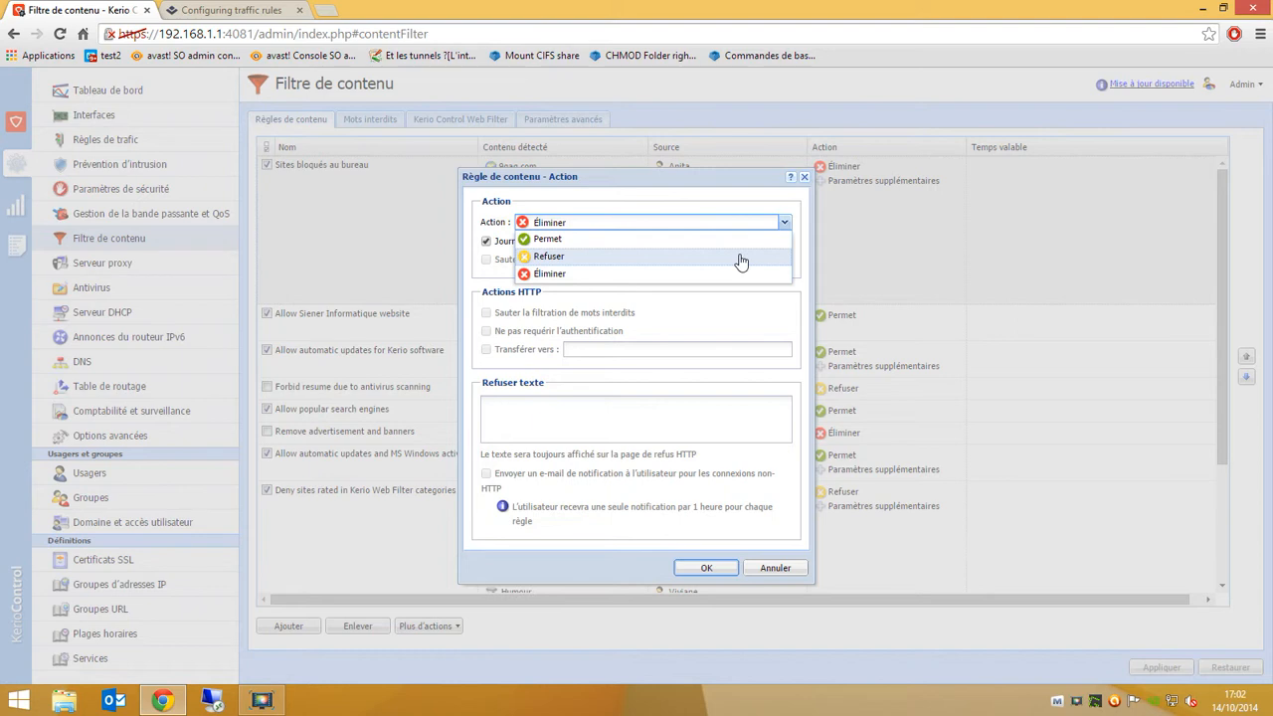
pyautogui.click(738, 257)
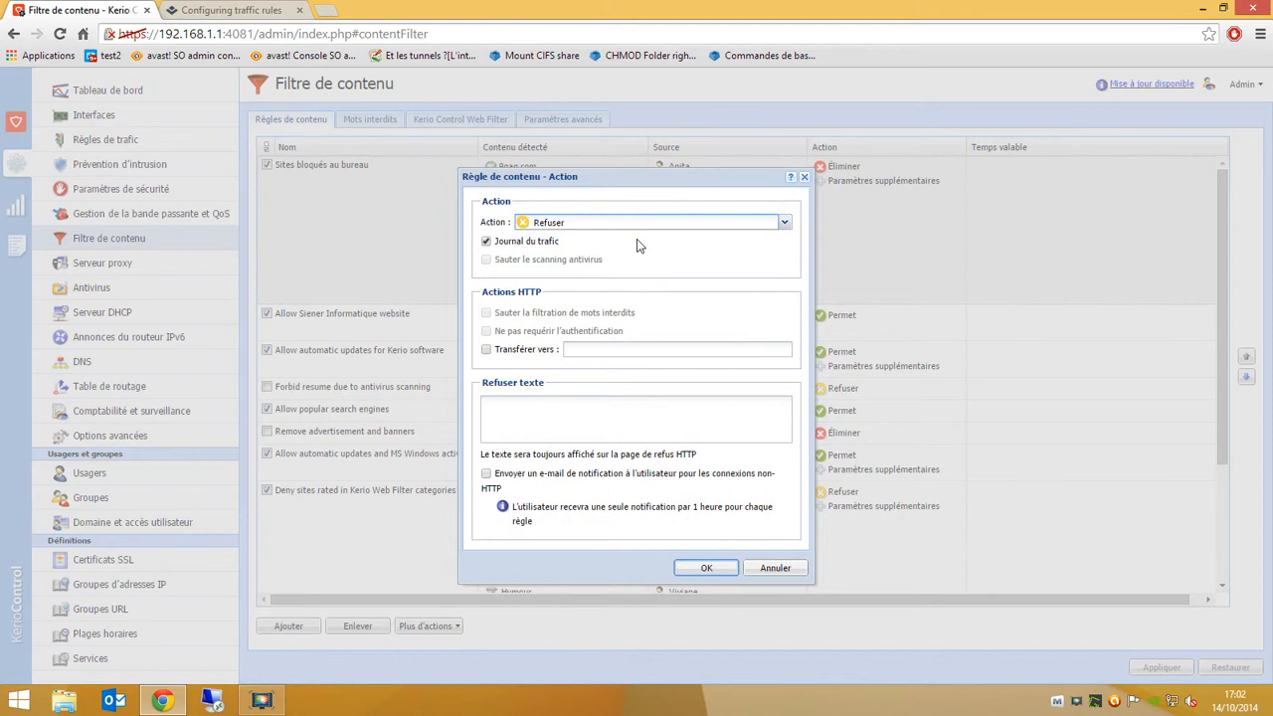
pyautogui.click(487, 349)
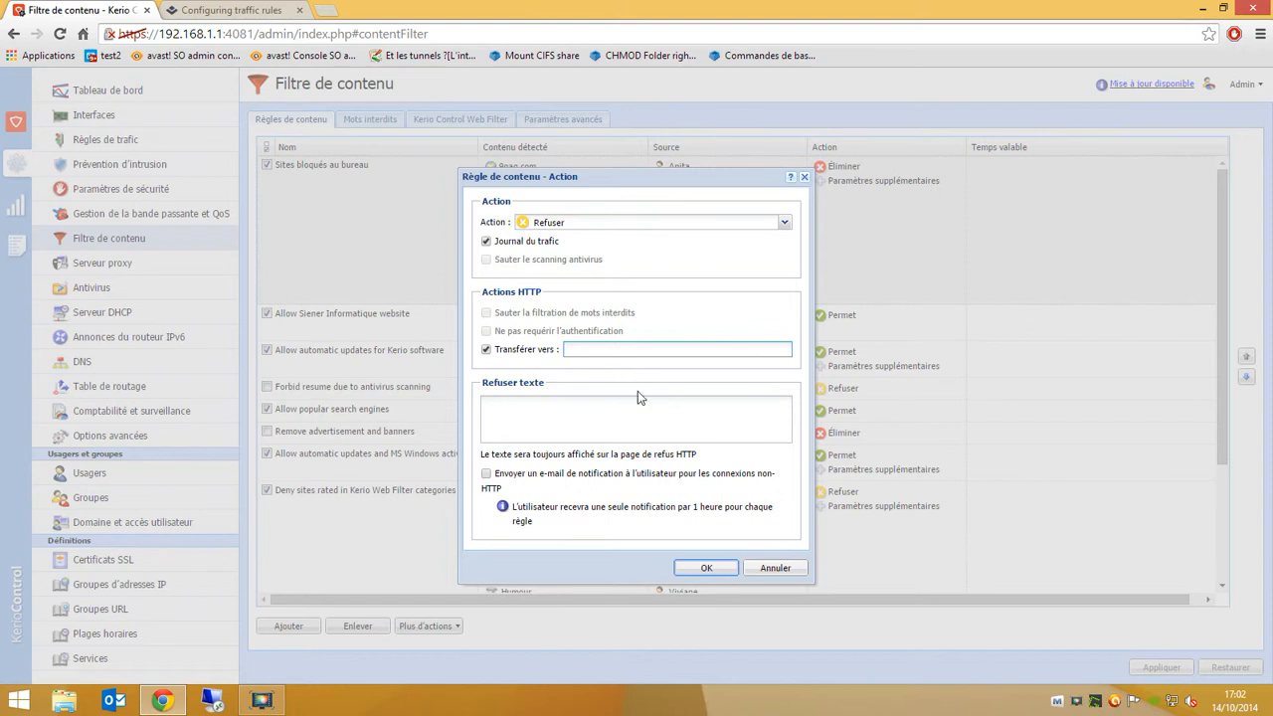
pyautogui.write('www.google.fr')
# Step: Start a refusal text, clear it again, and turn off the redirection for the rule
pyautogui.click(644, 416)
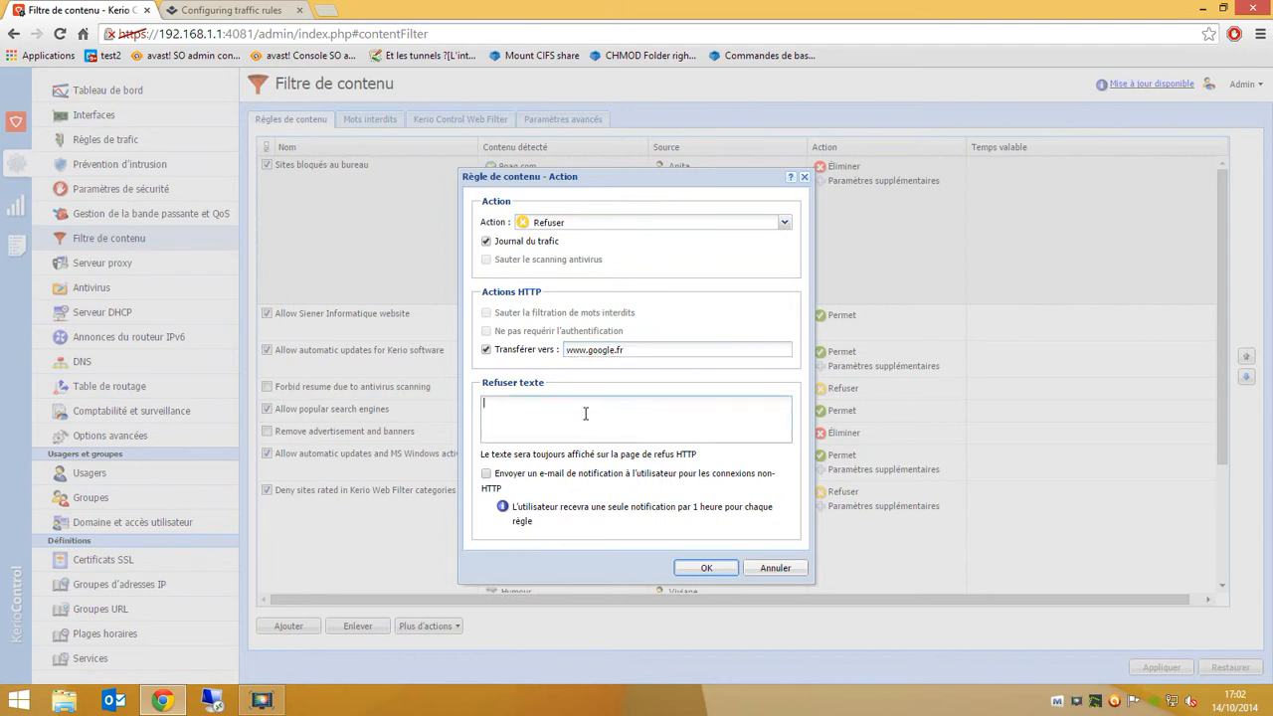
pyautogui.write('N')
pyautogui.press('BackSpace')
pyautogui.click(486, 349)
# Step: Try the Éliminer and Permet actions for the rule, and close the action settings without saving
pyautogui.click(787, 231)
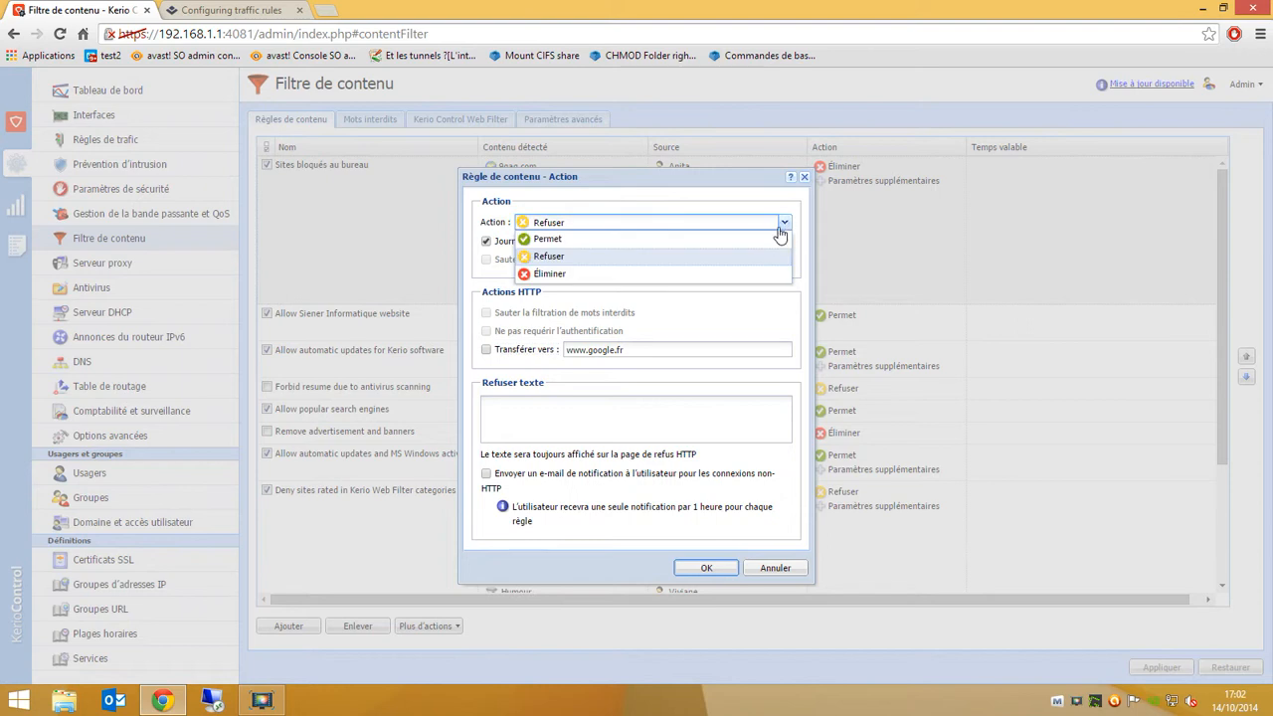
pyautogui.click(573, 276)
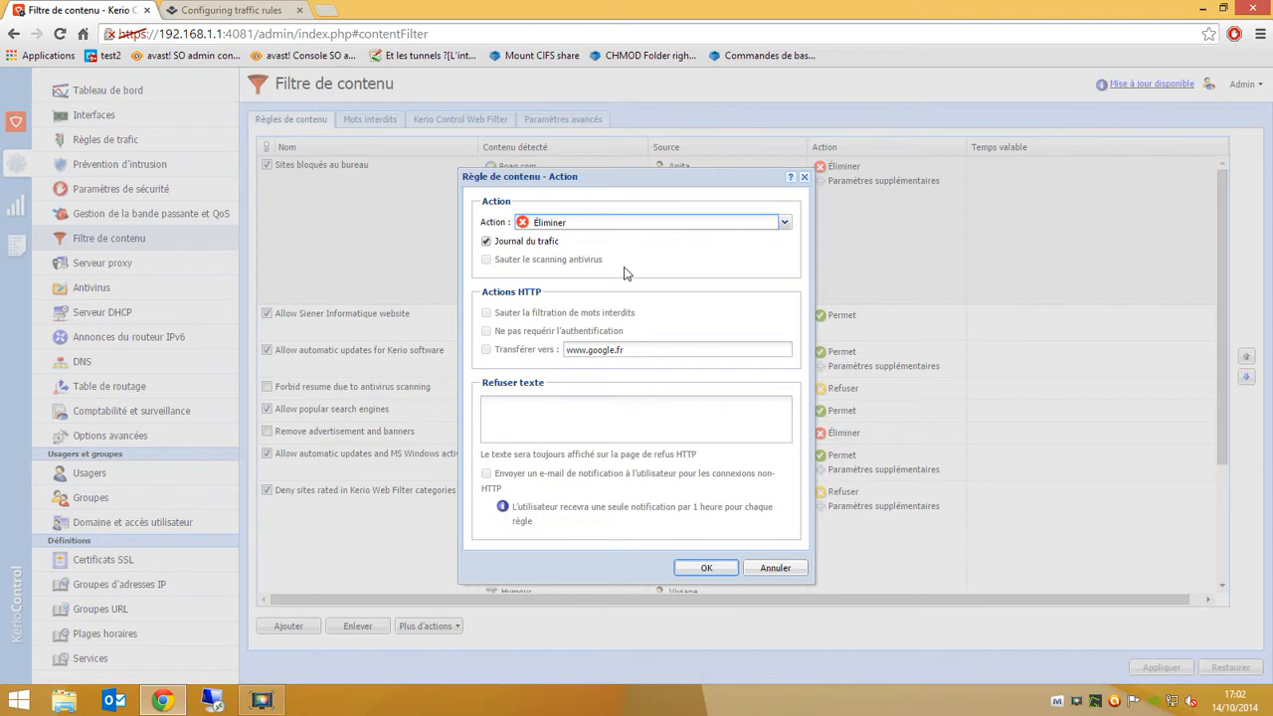
pyautogui.click(784, 223)
pyautogui.click(769, 239)
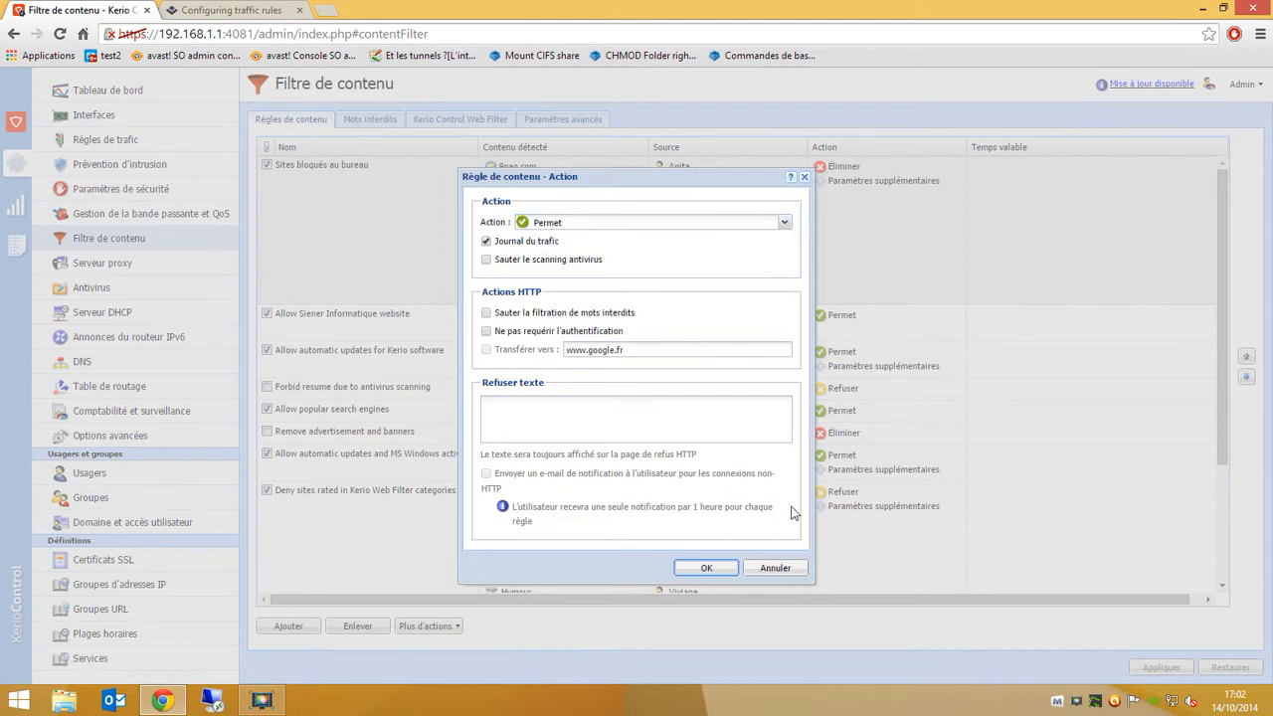
pyautogui.click(775, 568)
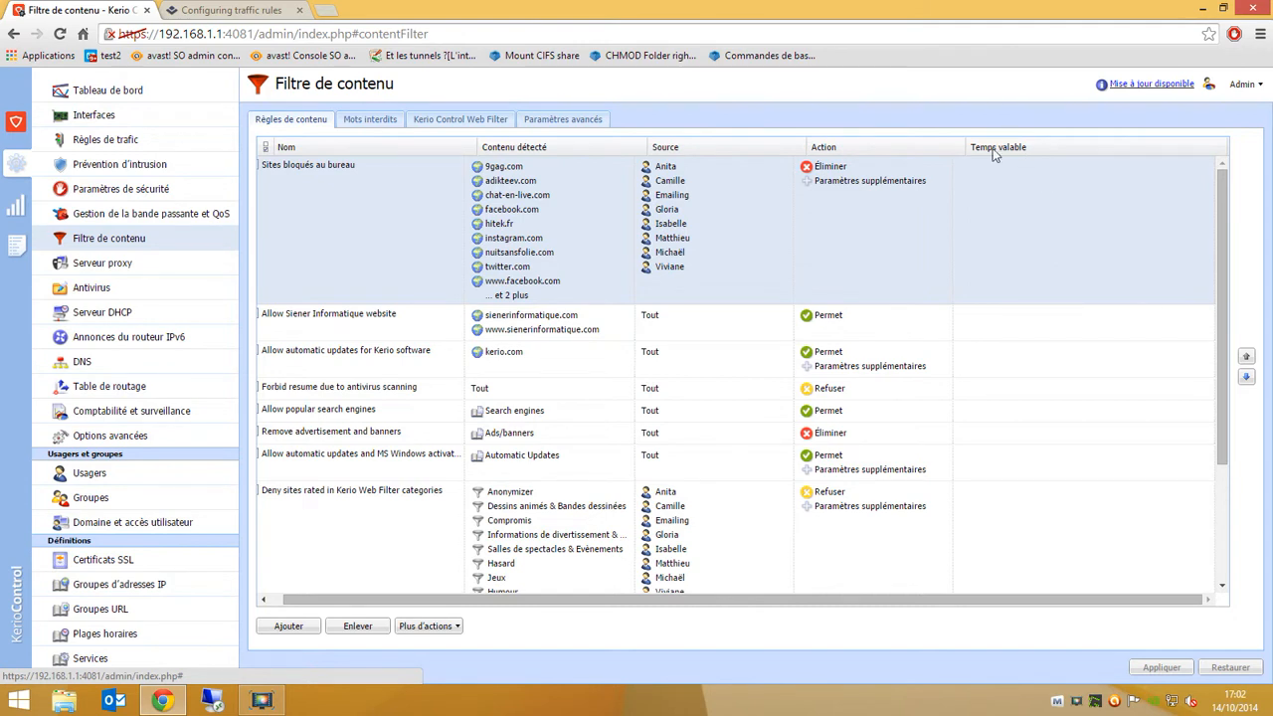
# Step: View the valid-time choices for the "Sites bloqués au bureau" rule and inspect the "Facebook pause dej" entry in the time range definitions
pyautogui.click(1039, 206)
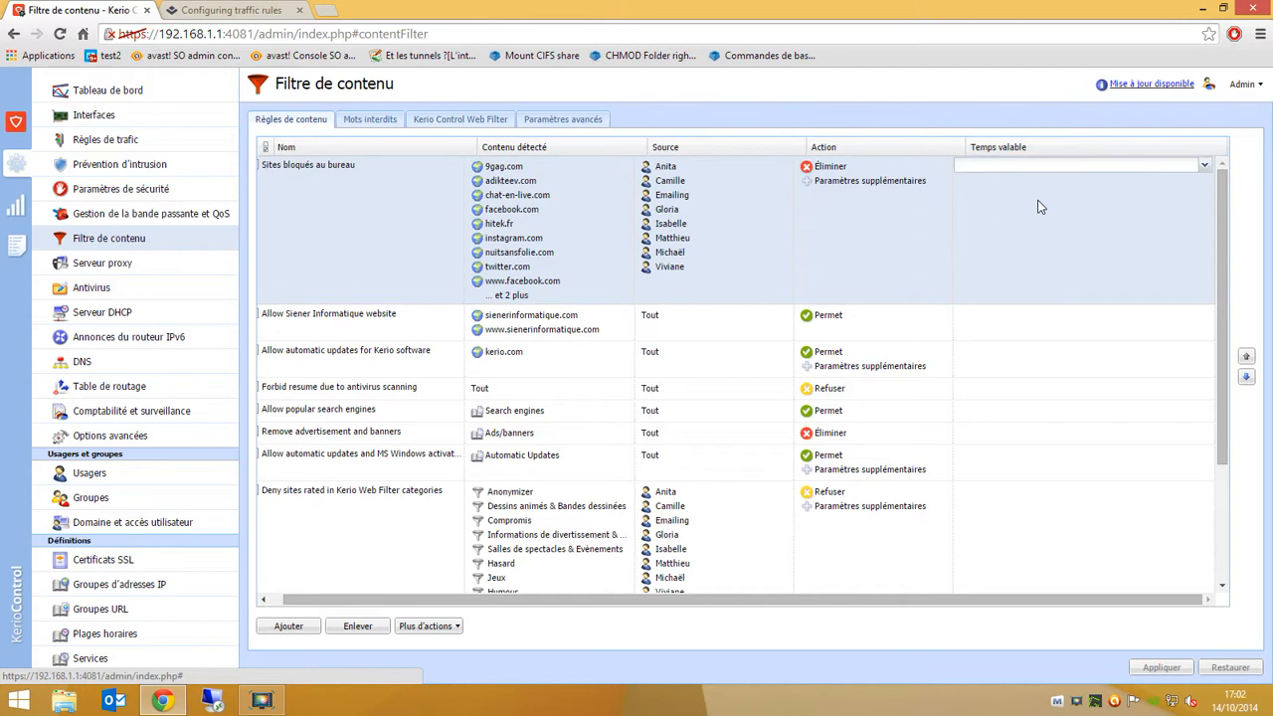
pyautogui.click(1205, 166)
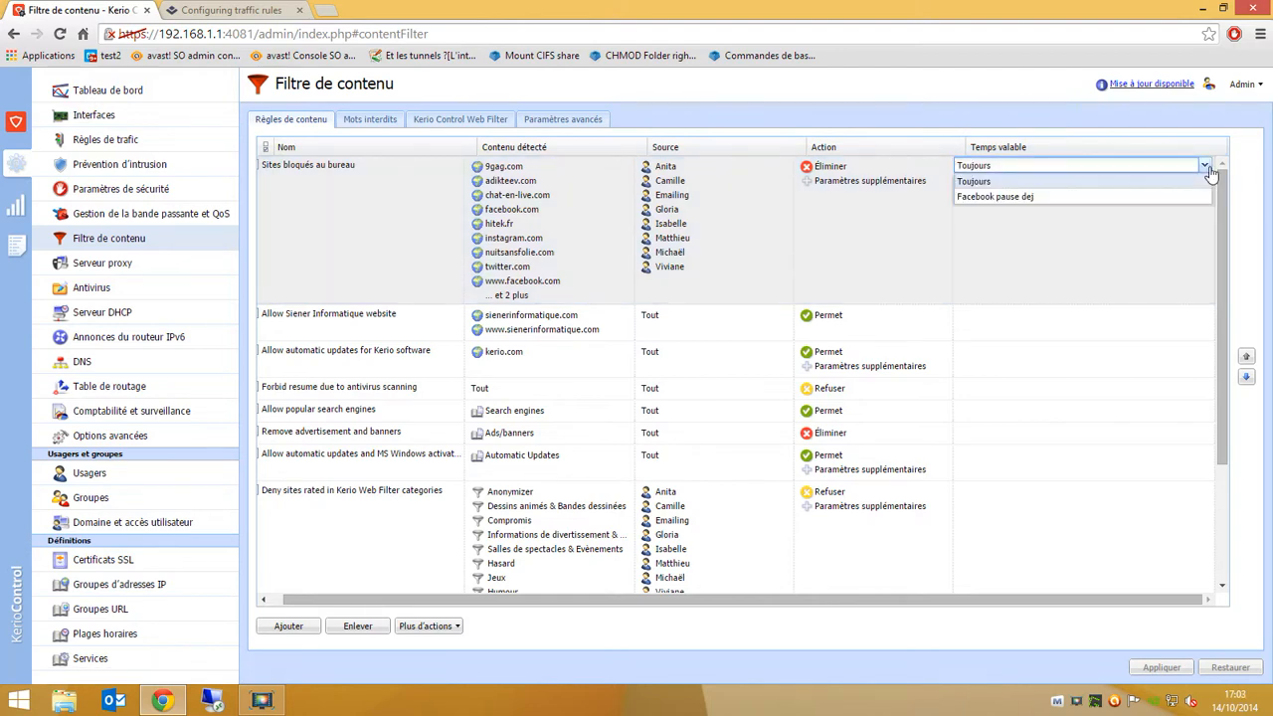
pyautogui.click(1130, 235)
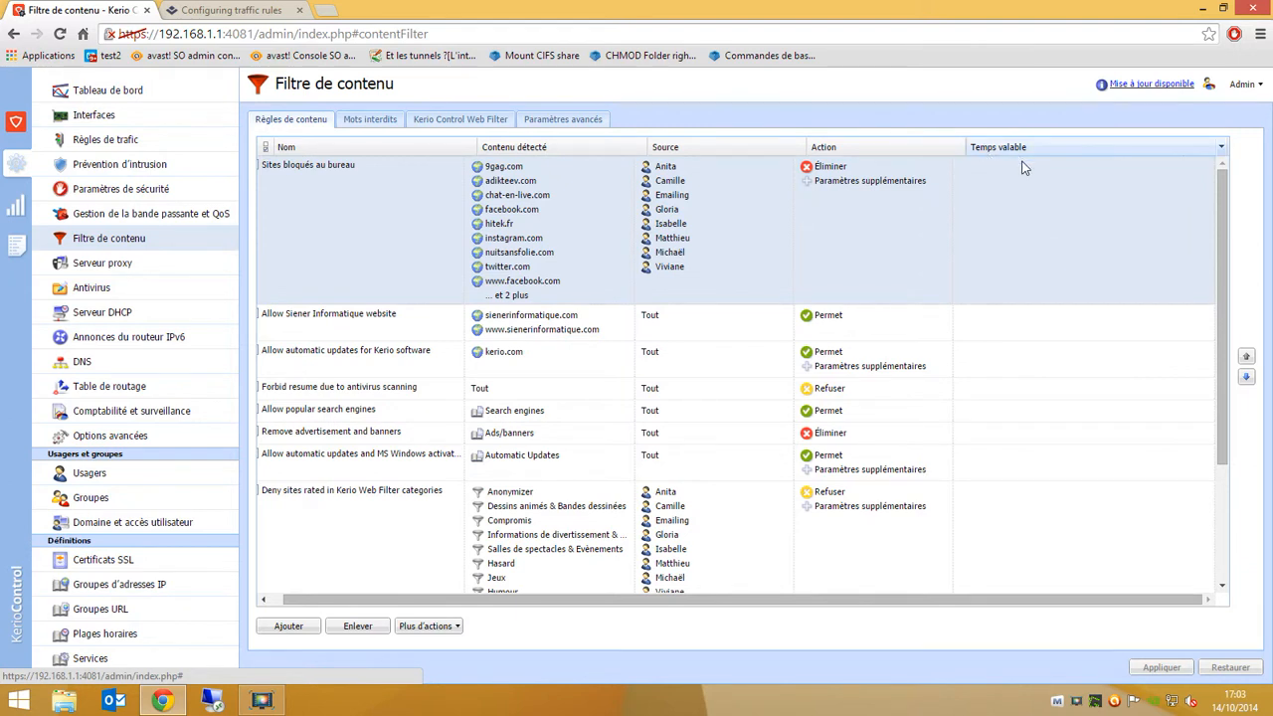
pyautogui.click(109, 641)
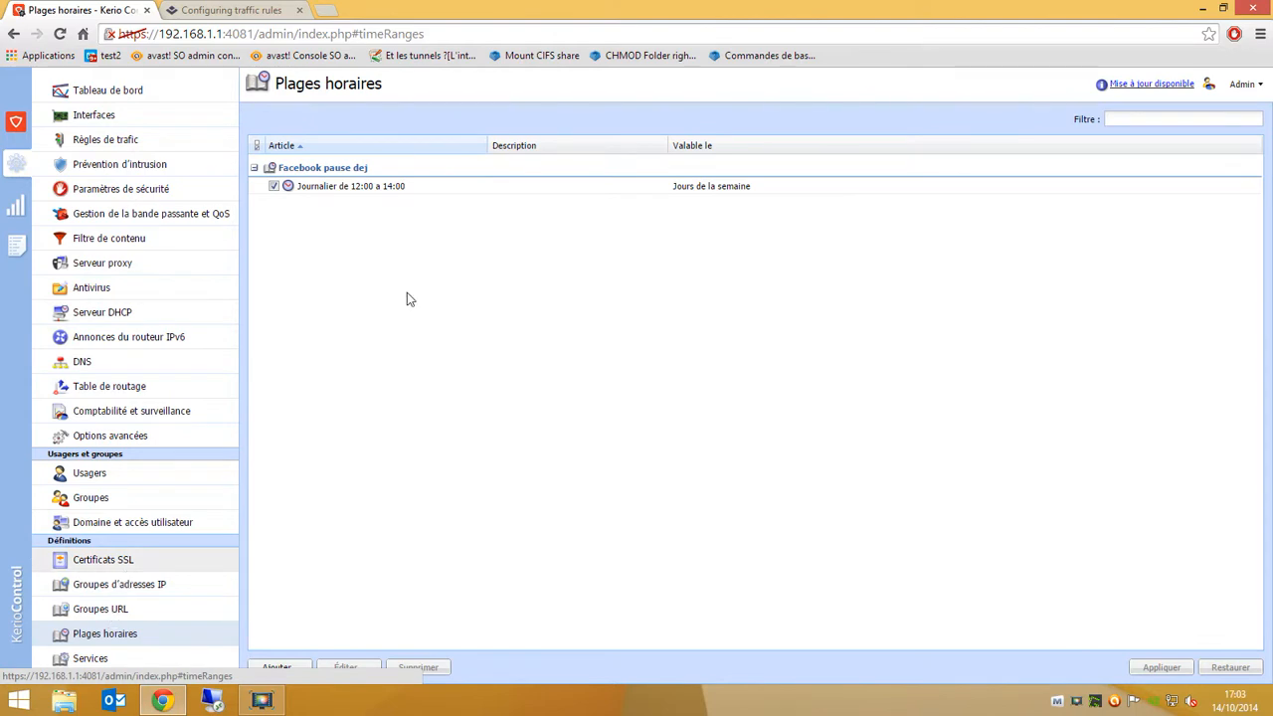
pyautogui.click(424, 188)
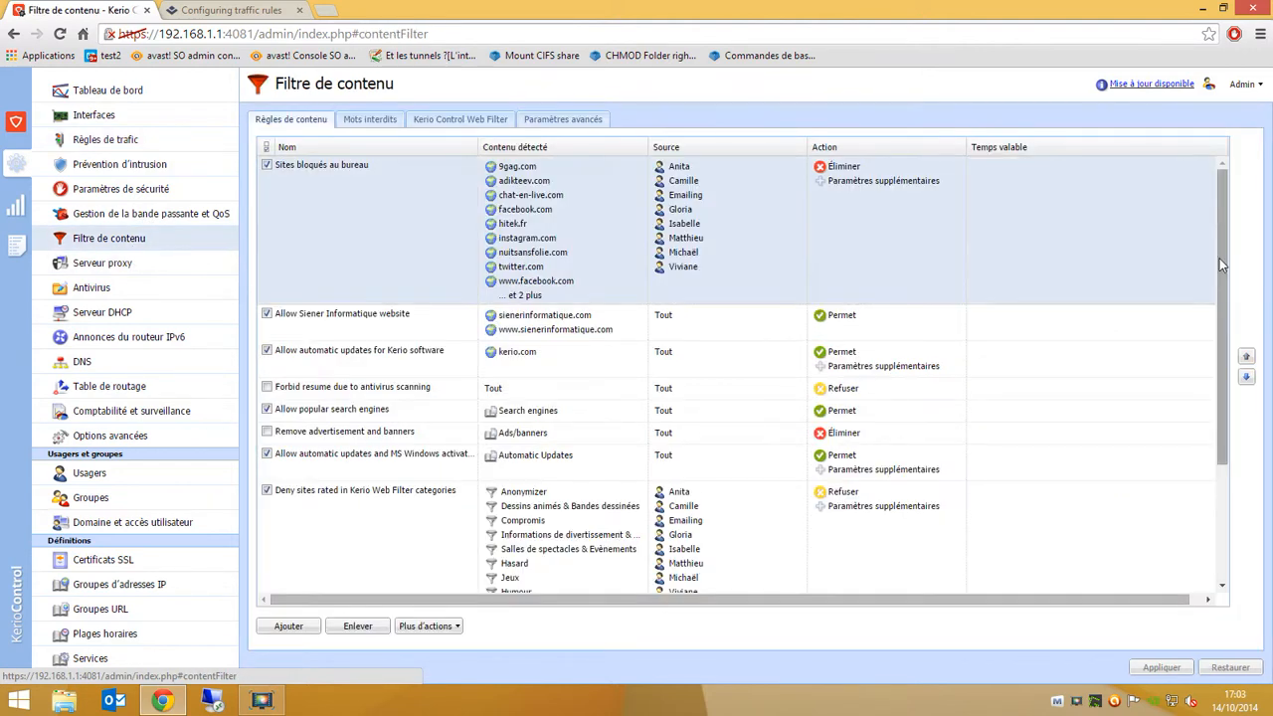
# Step: Return to the content filter rules and look through the whole list
pyautogui.scroll(-3, 1225, 418)
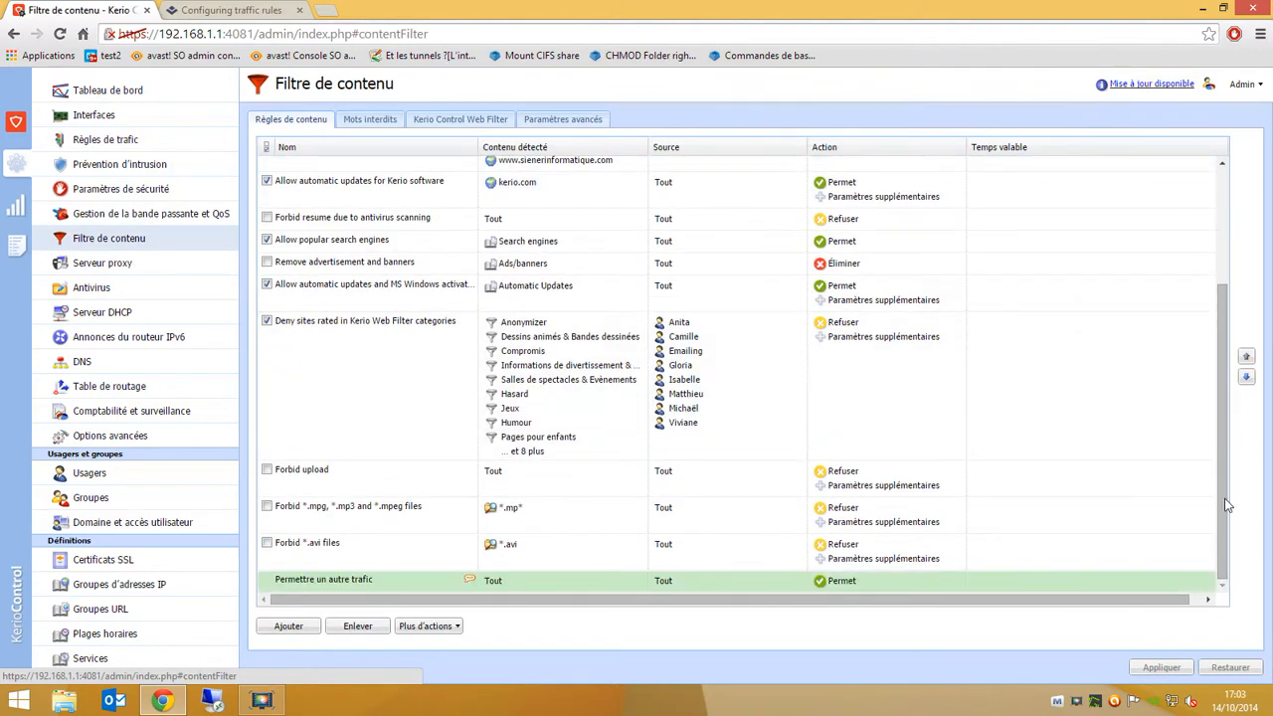
pyautogui.moveTo(1228, 505); pyautogui.dragTo(1248, 310)
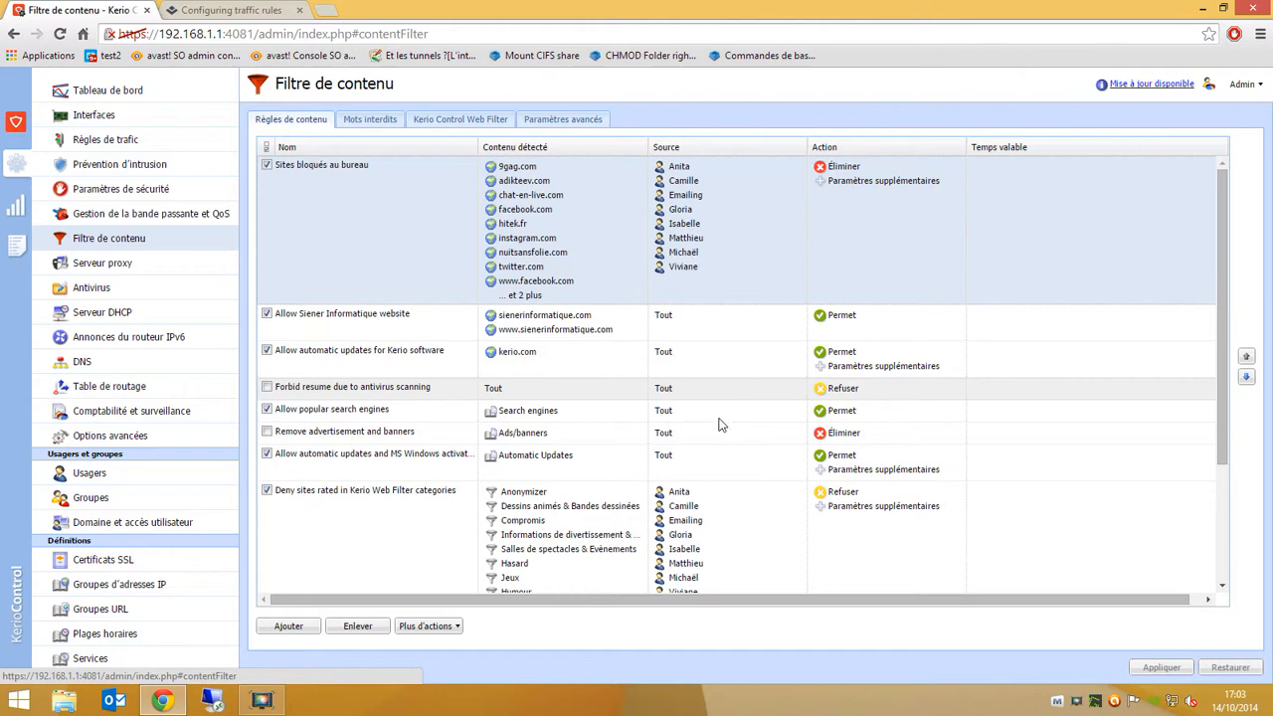
pyautogui.click(261, 701)
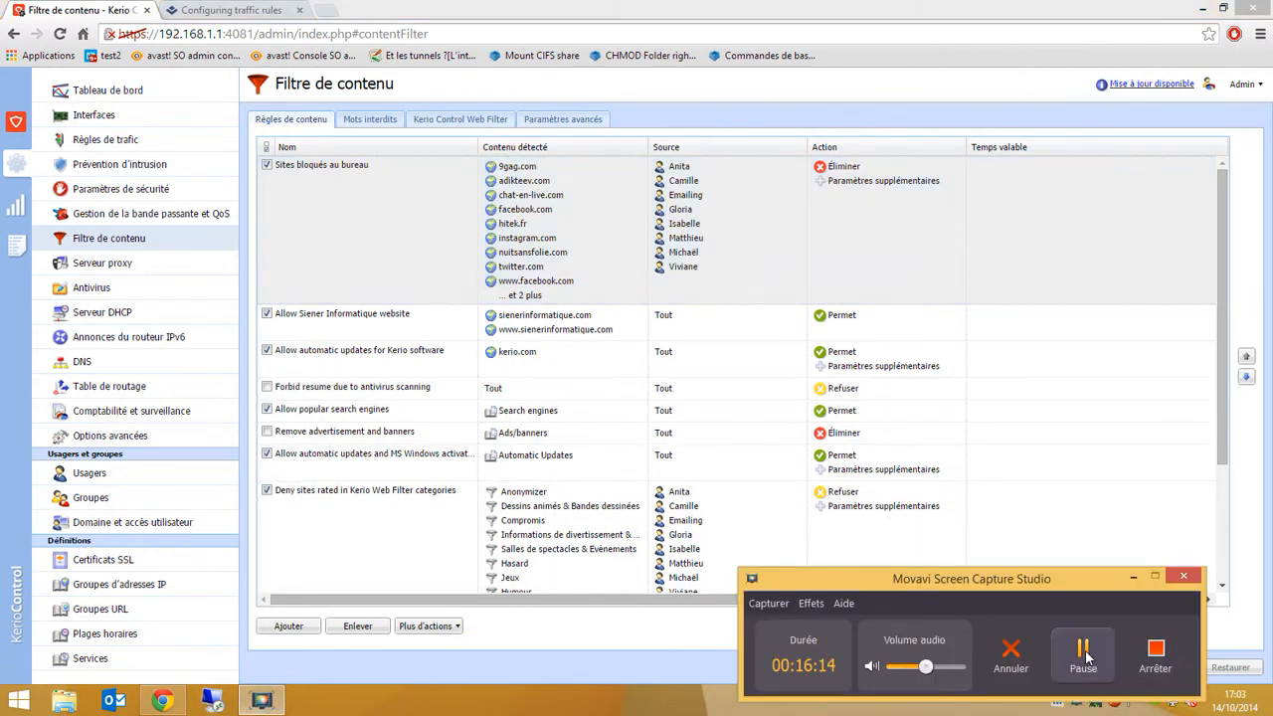